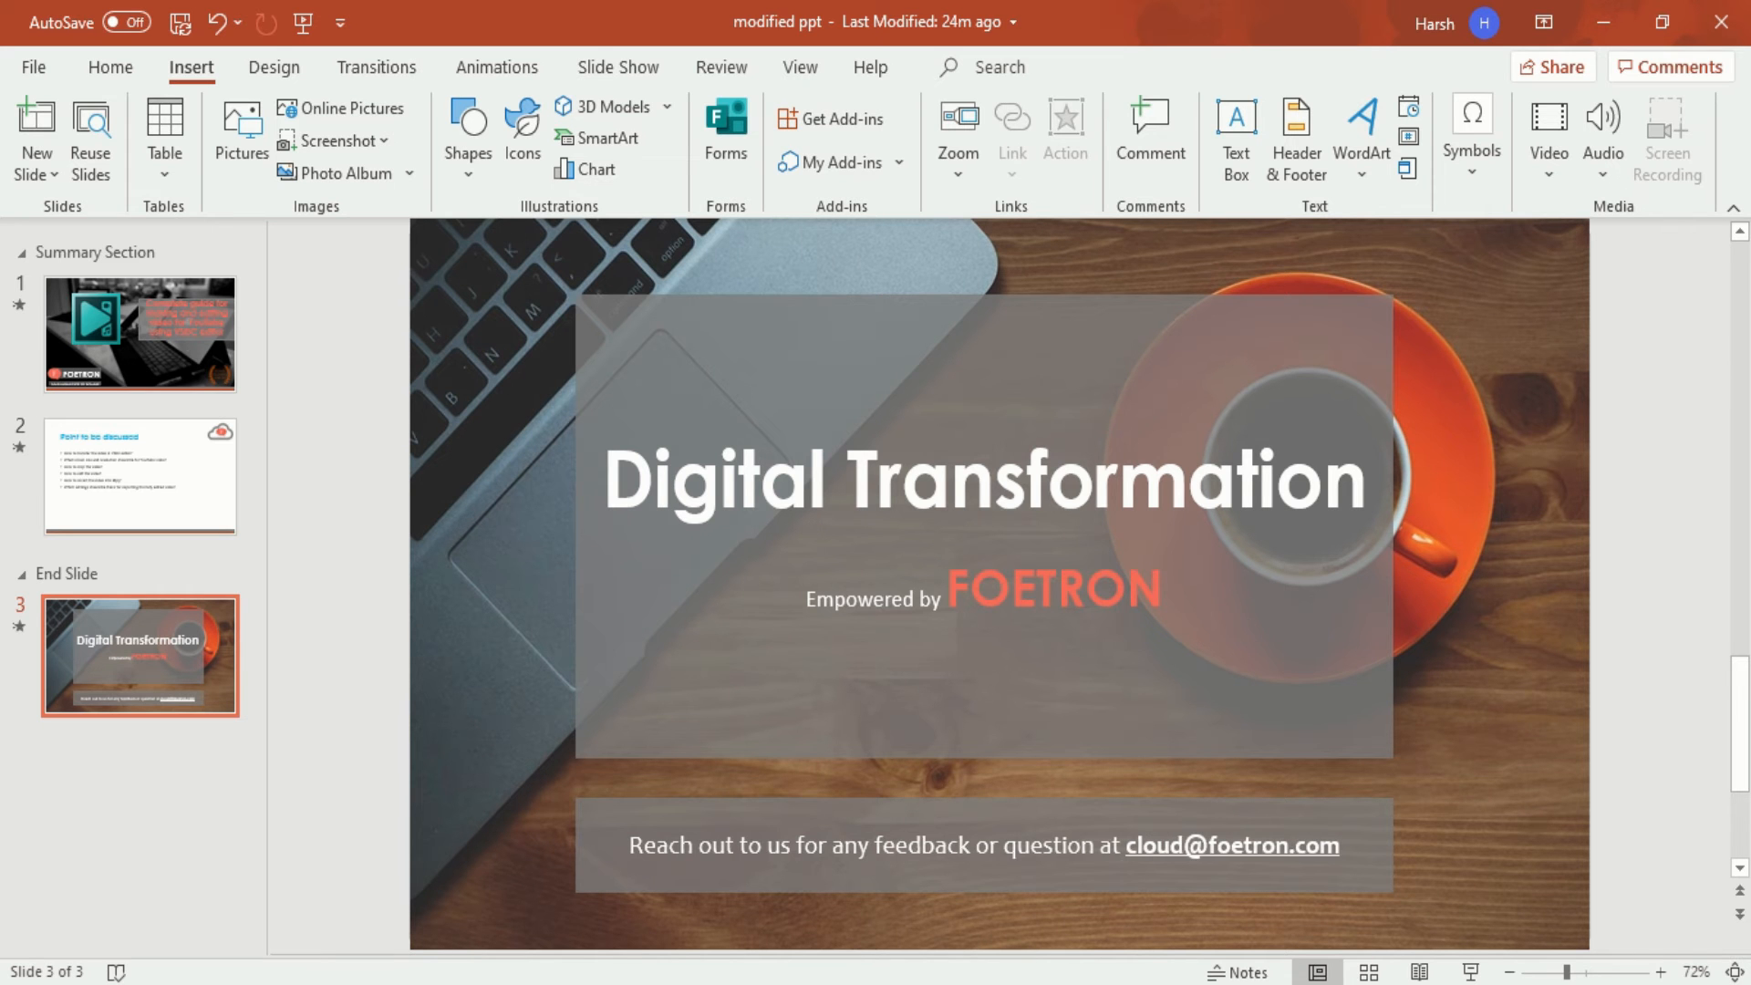
# Step: Switch to VSDC Video Editor and import the video "add background music in powerpoint" from the sunny bhayia work folder
pyautogui.click(973, 984)
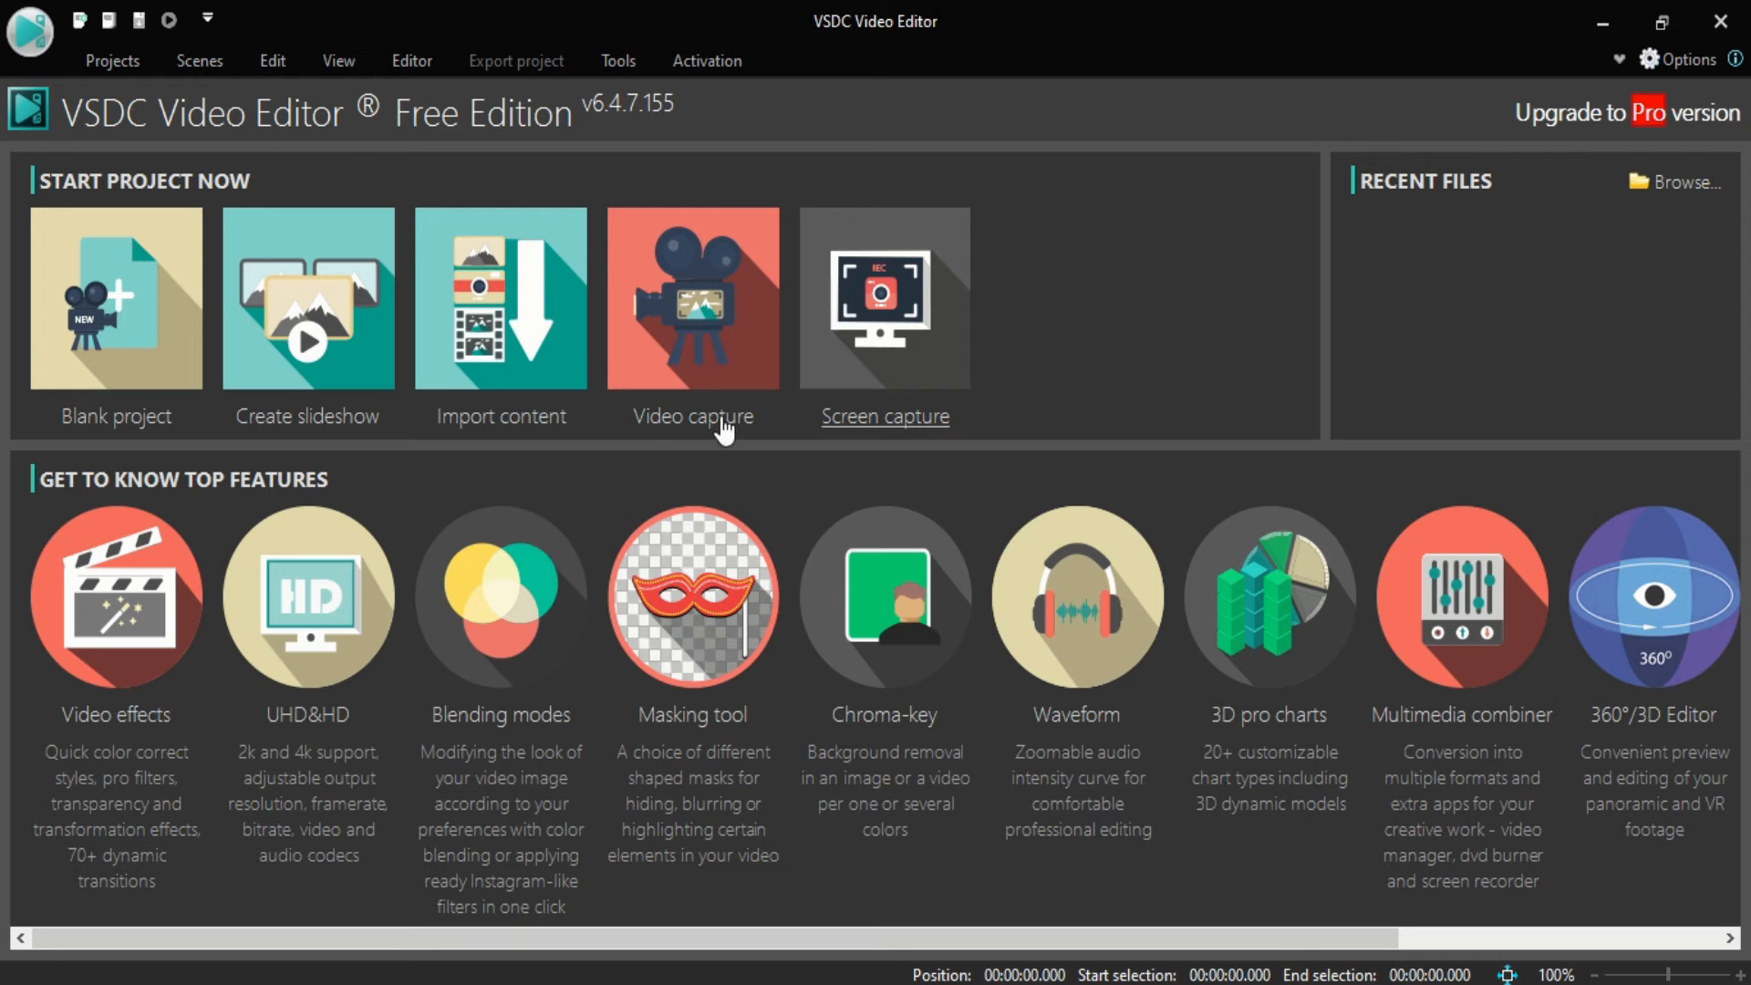
pyautogui.click(535, 326)
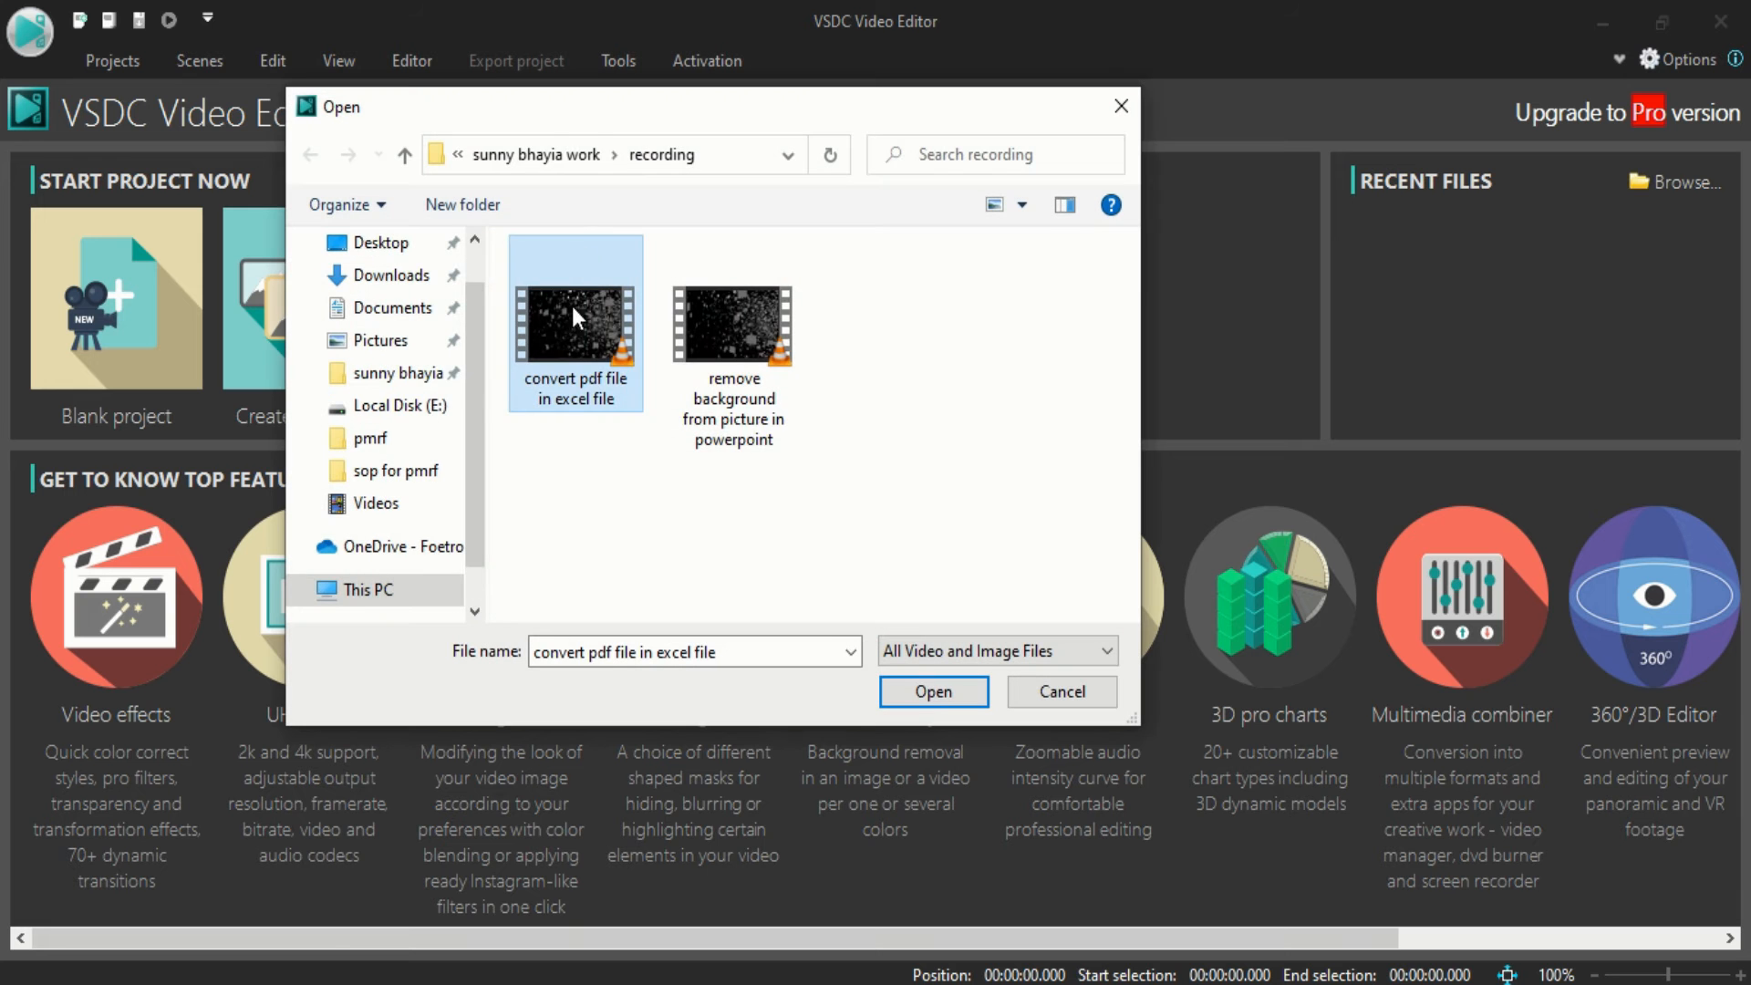
pyautogui.click(425, 373)
pyautogui.click(1030, 352)
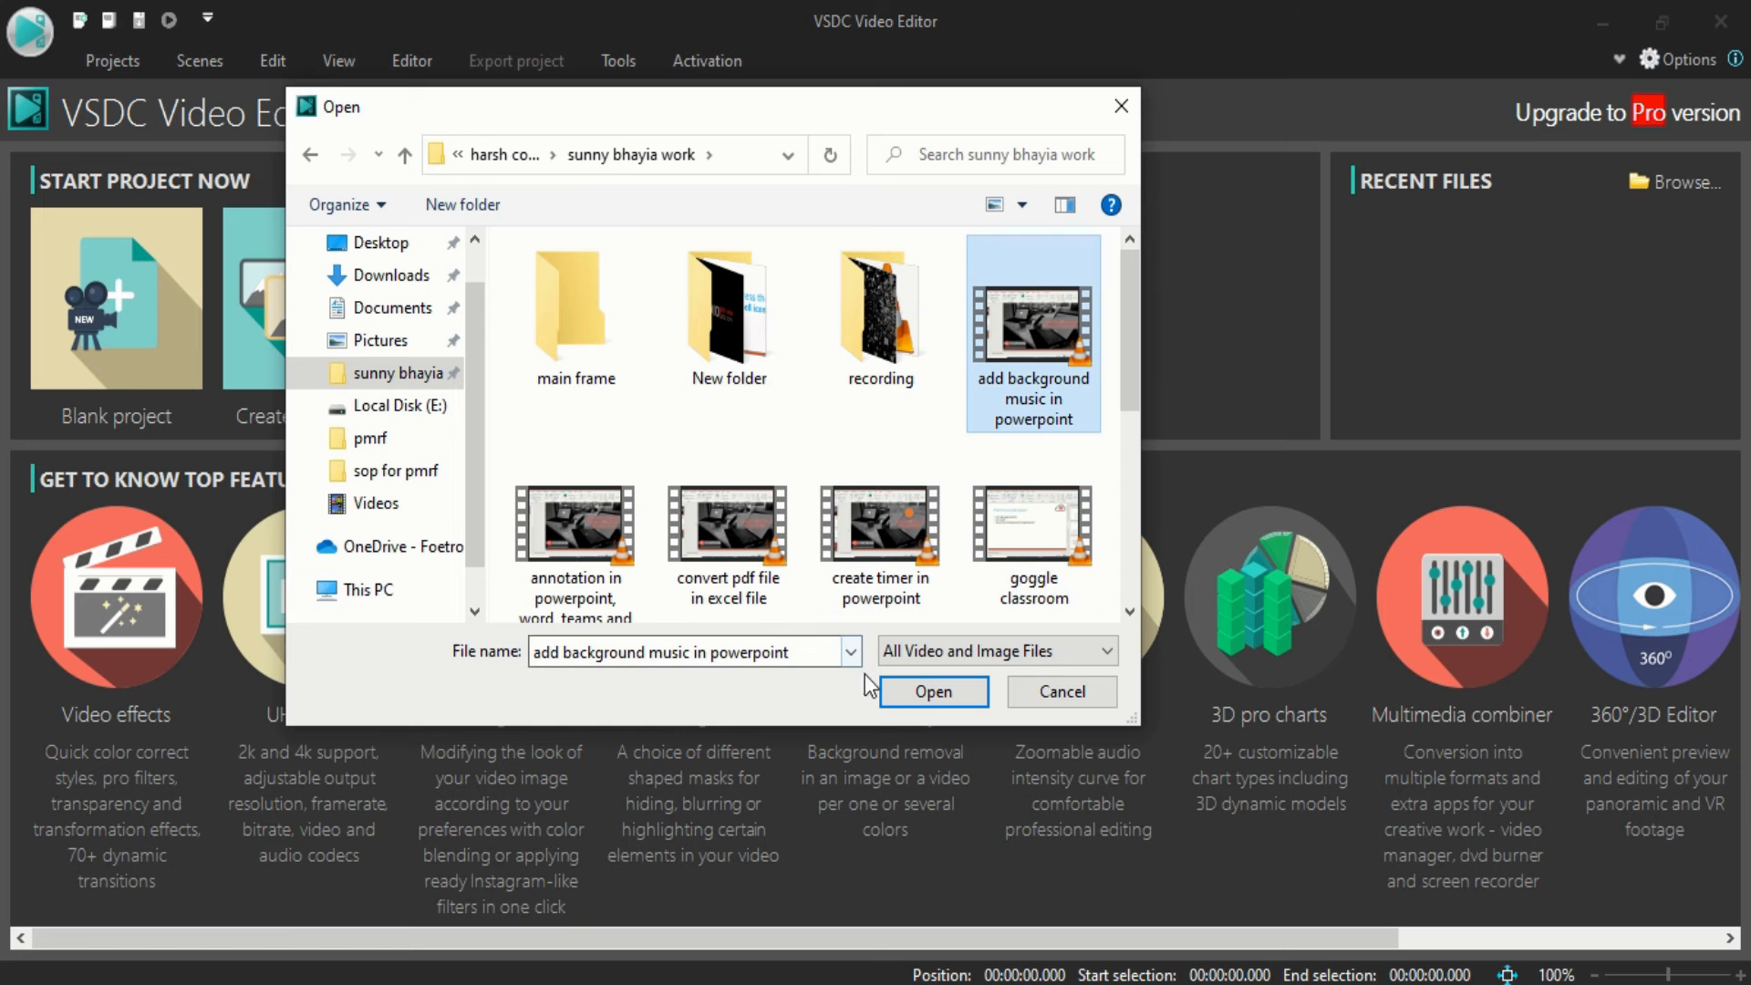
pyautogui.click(921, 695)
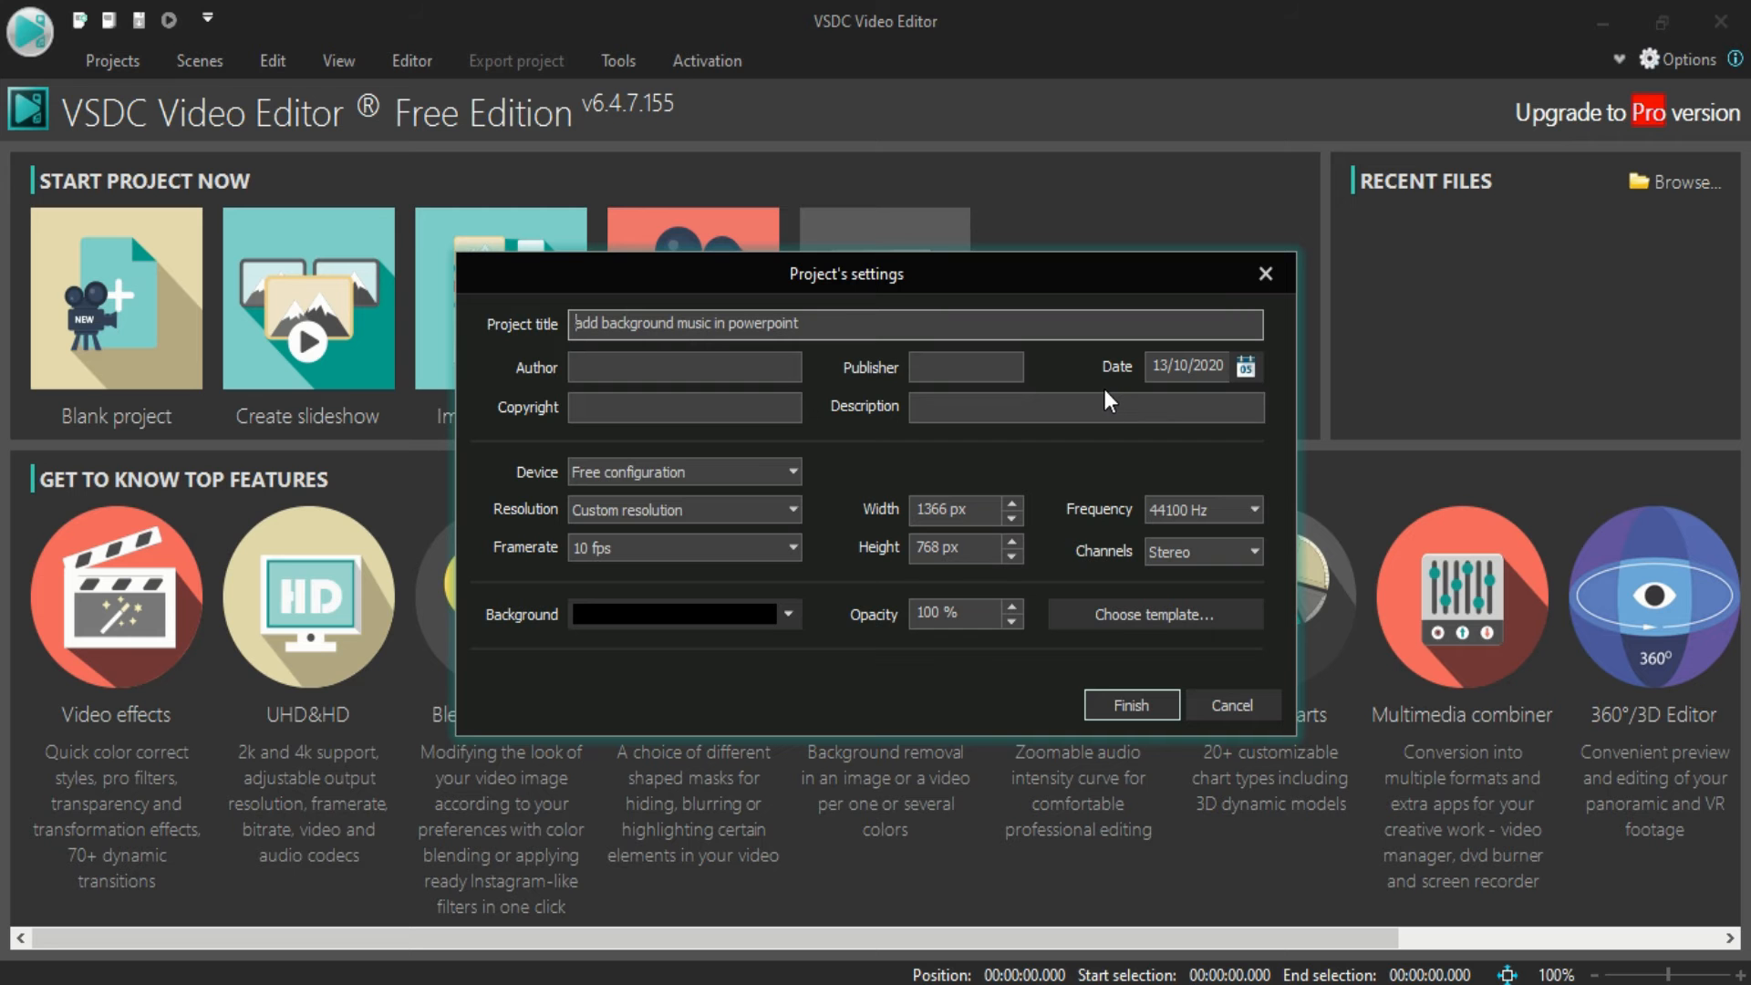
# Step: Set the project resolution to Full HD 1920x1080 pixels (16:9) and finish creating the project
pyautogui.click(788, 508)
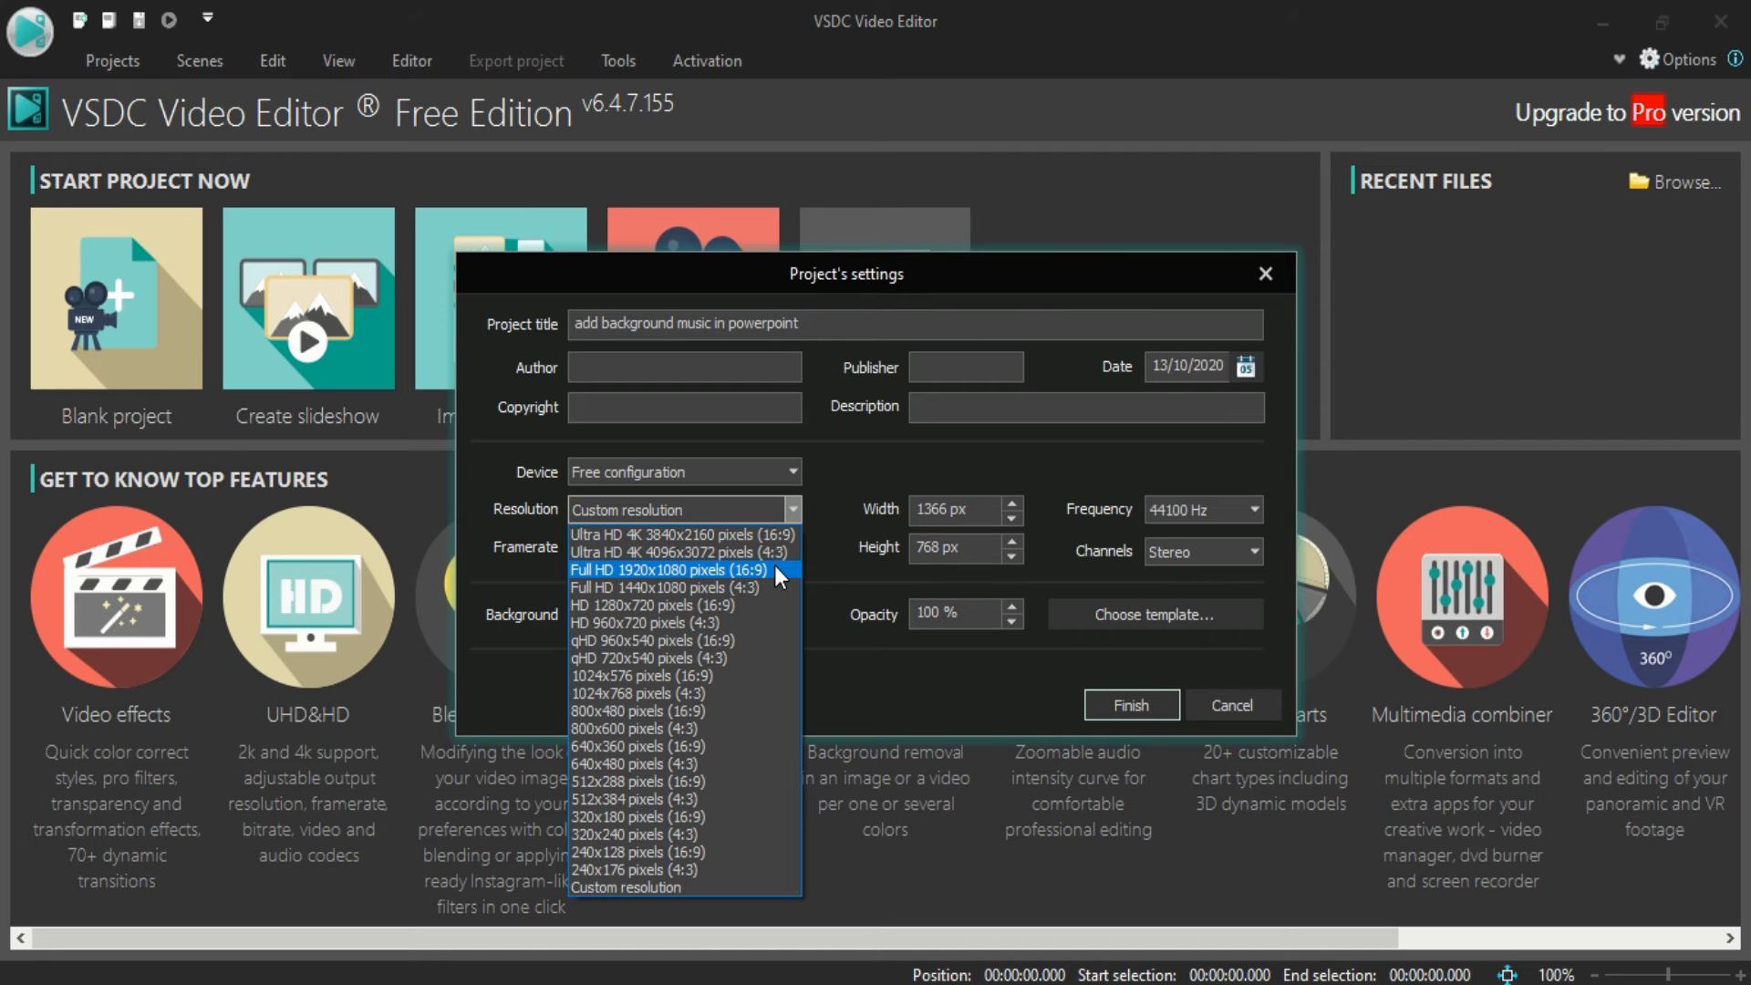
pyautogui.click(776, 570)
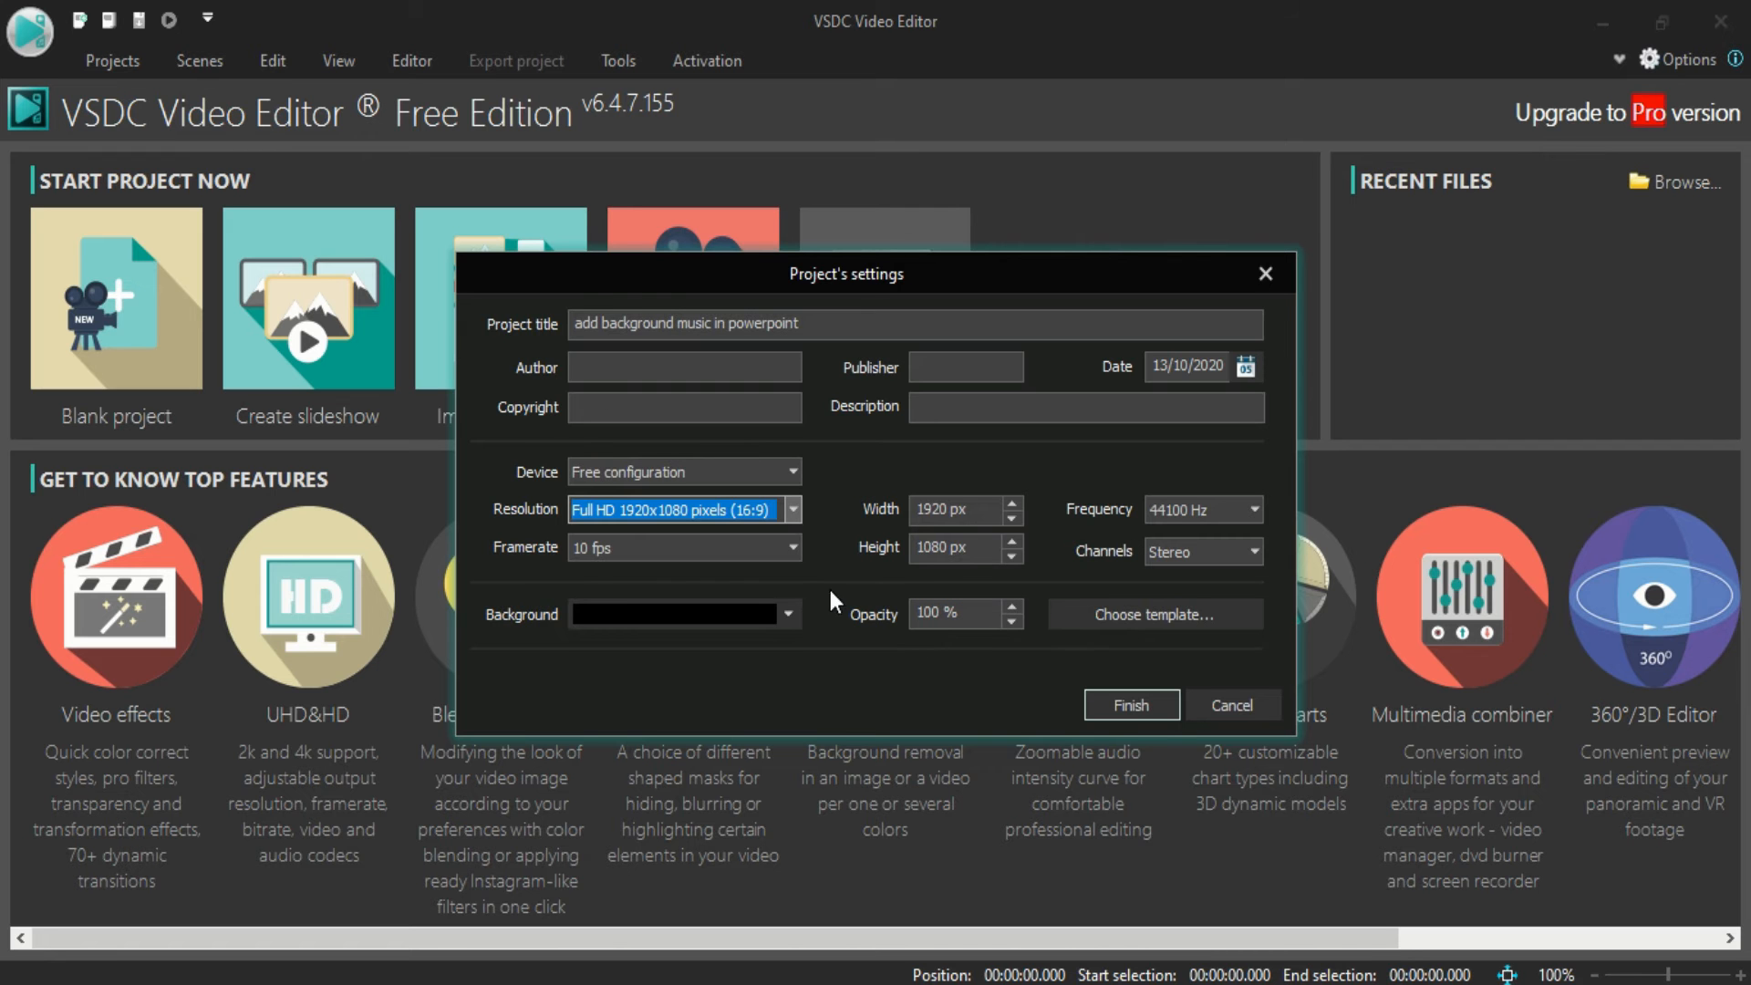
pyautogui.click(1076, 621)
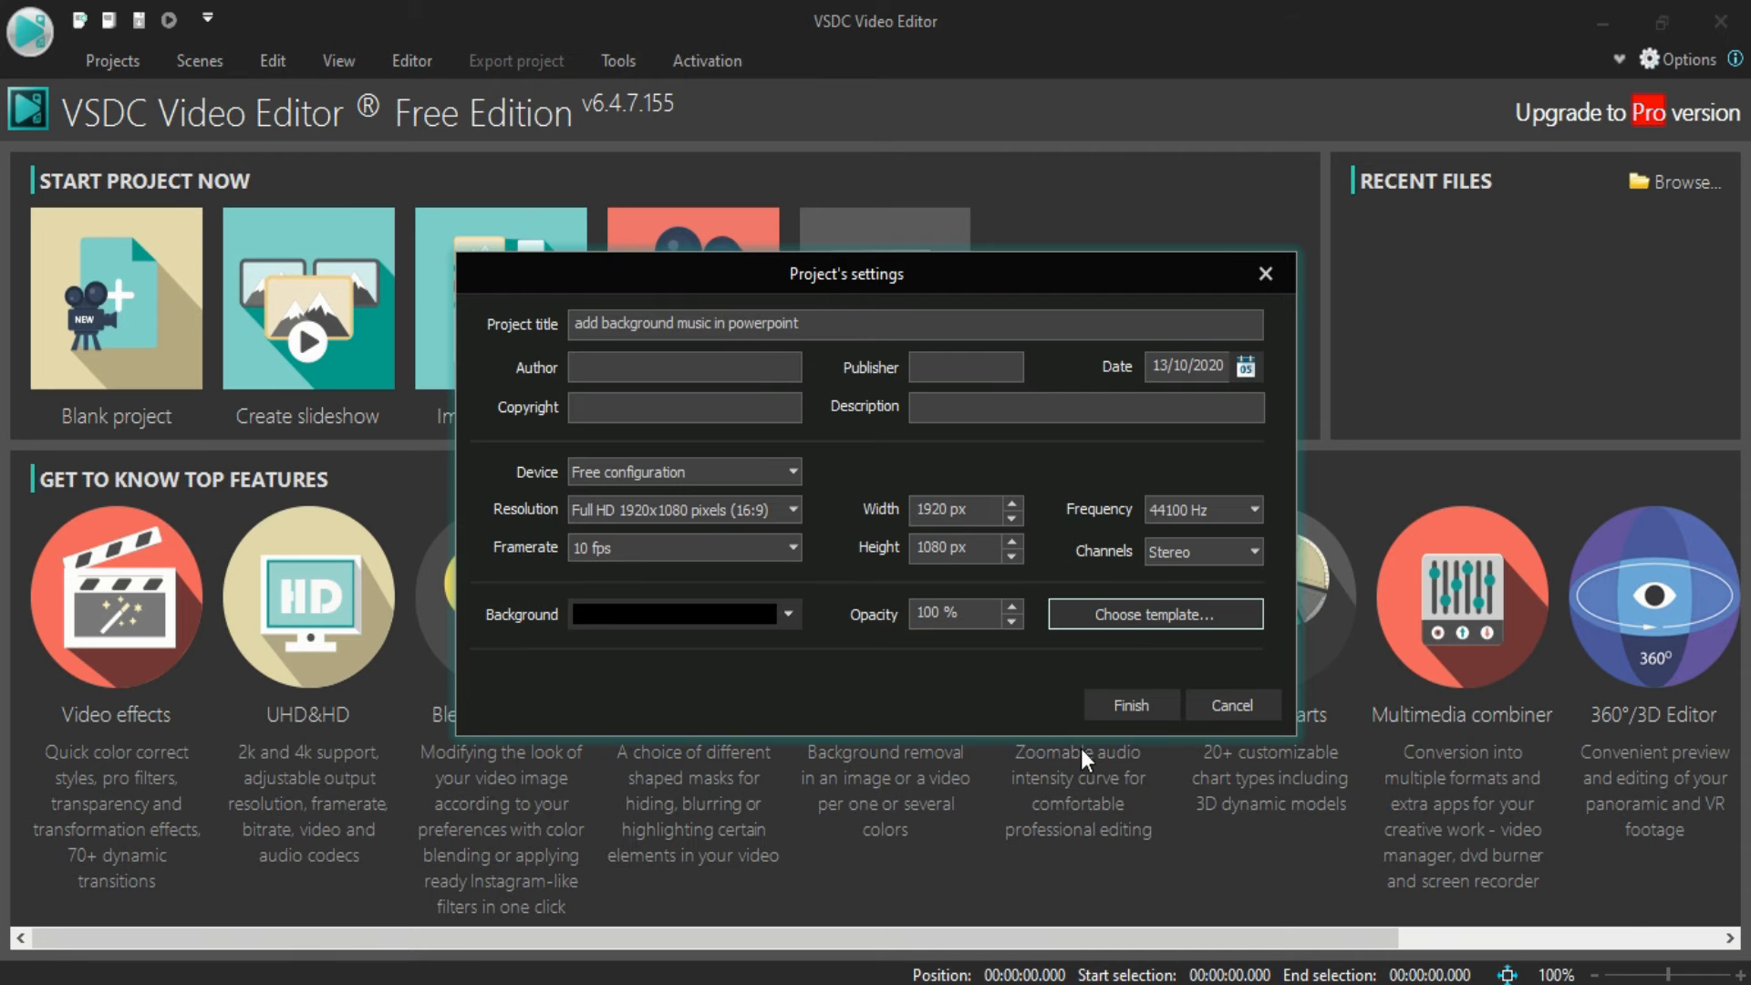
pyautogui.click(1120, 705)
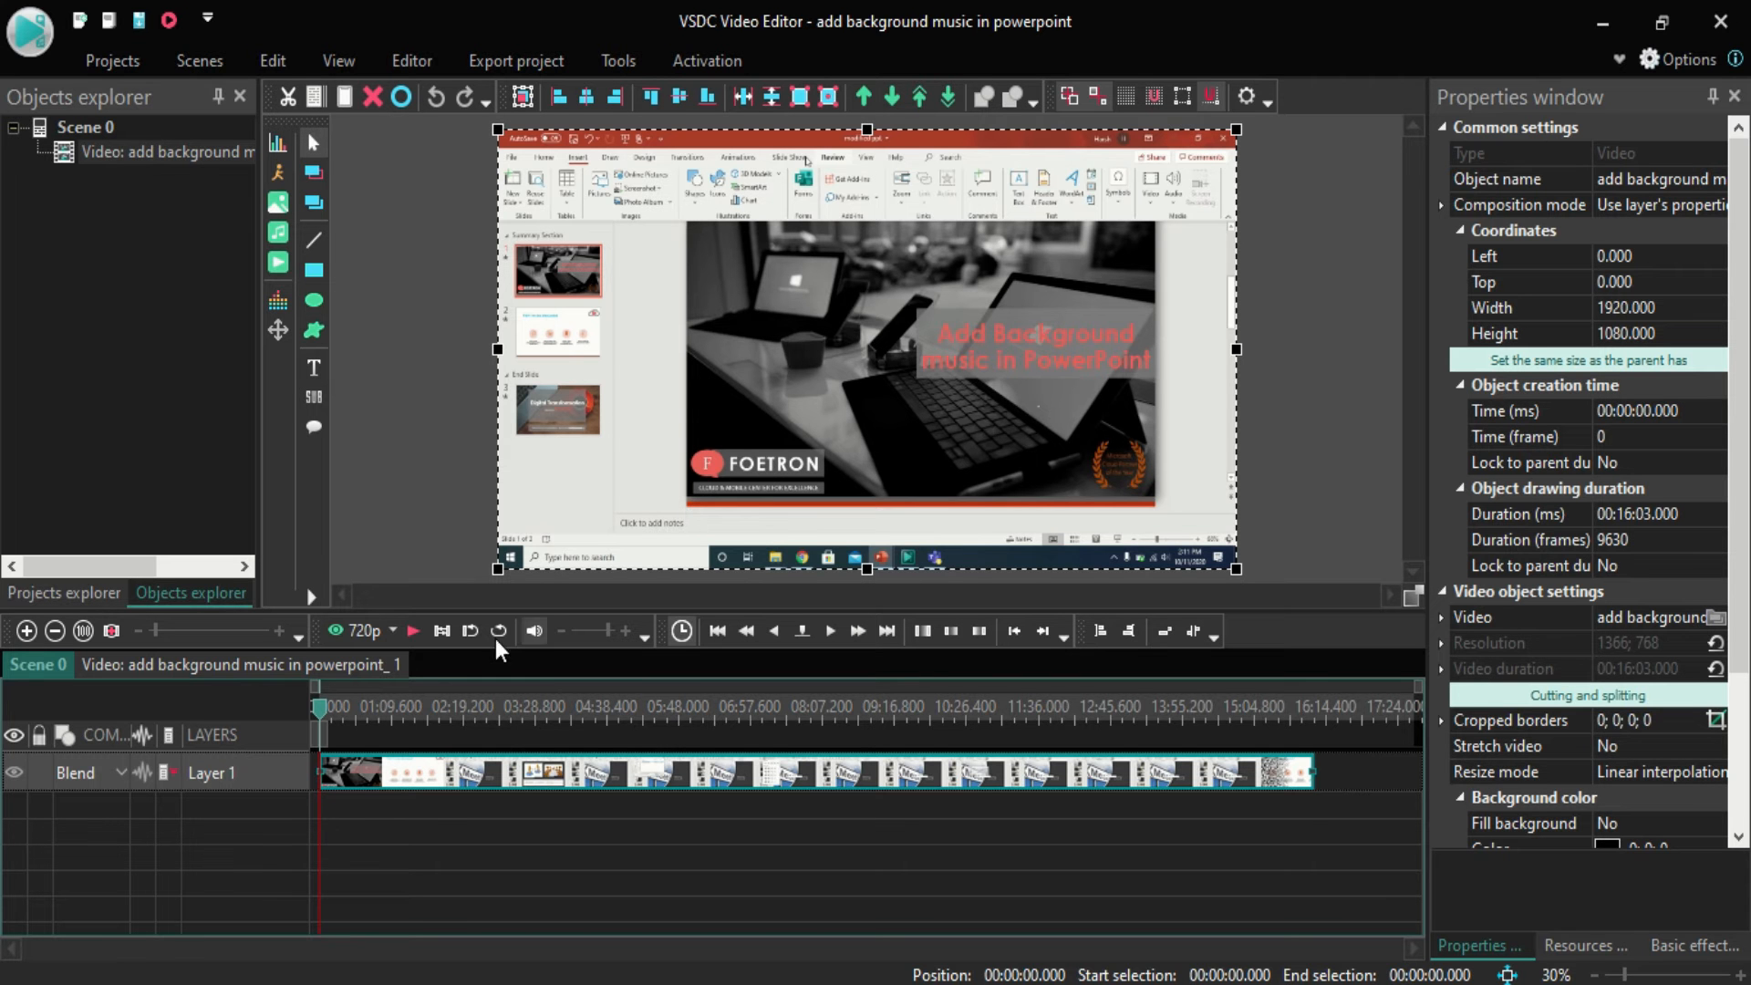
# Step: Preview the first few seconds of the imported video and return the playhead to the start
pyautogui.click(412, 631)
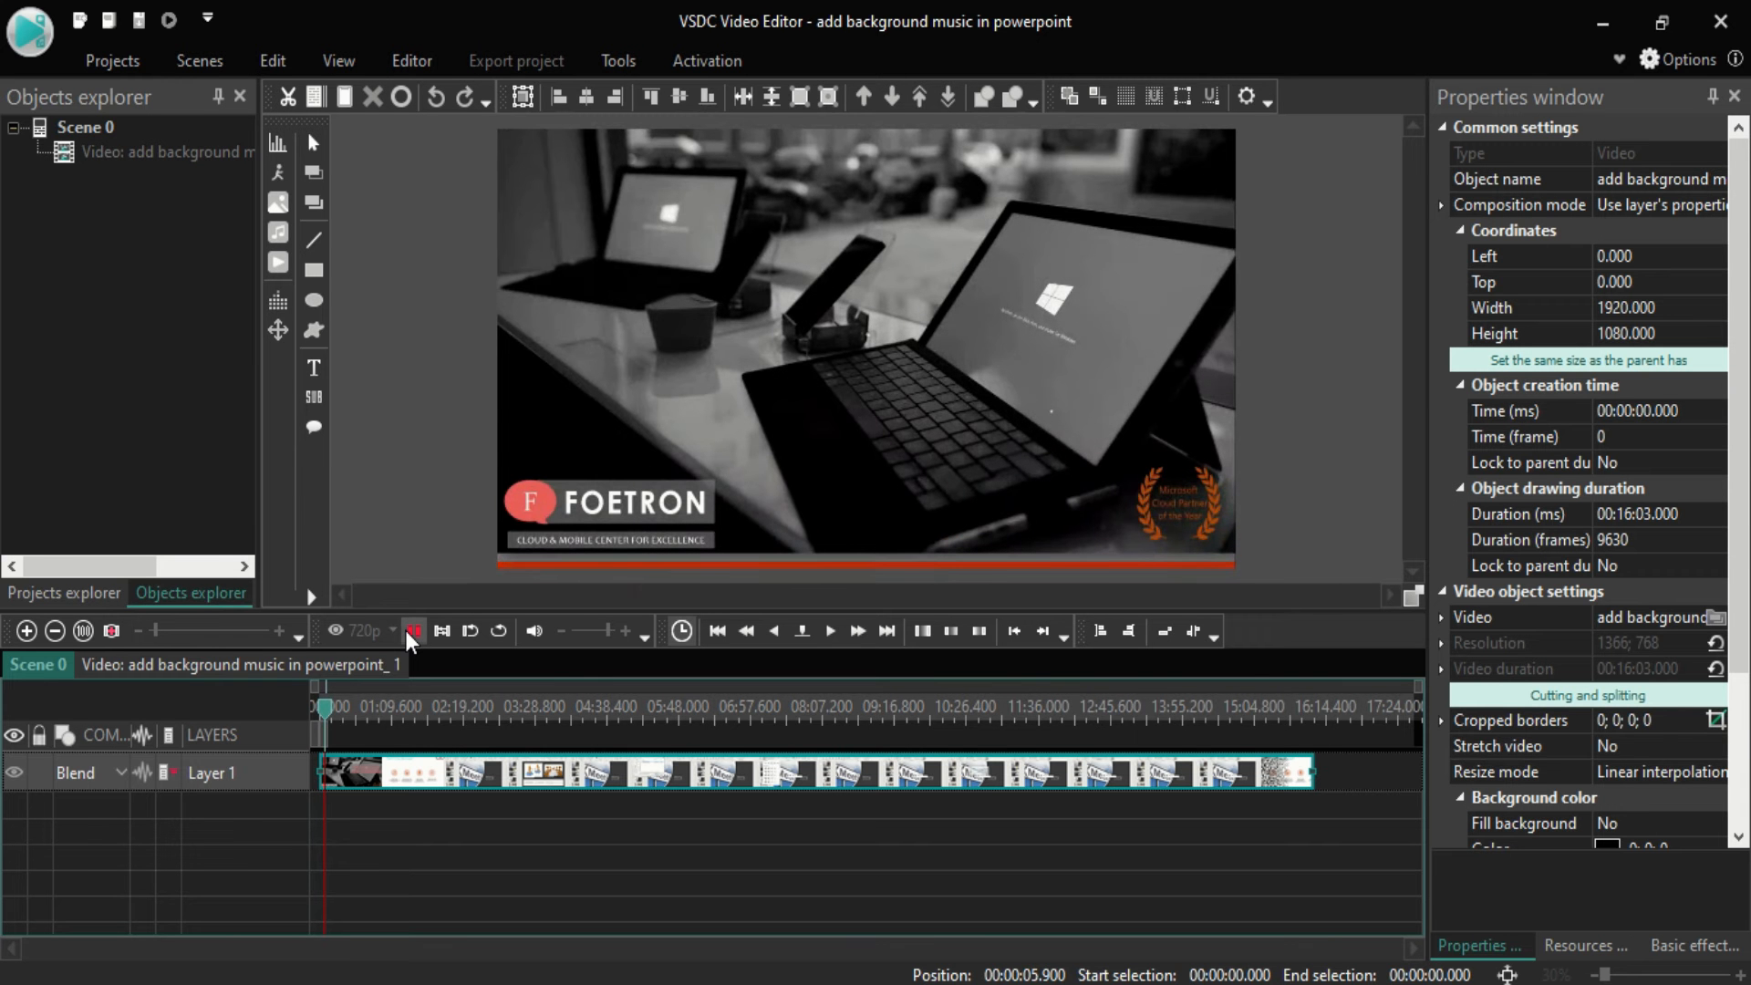
pyautogui.click(414, 632)
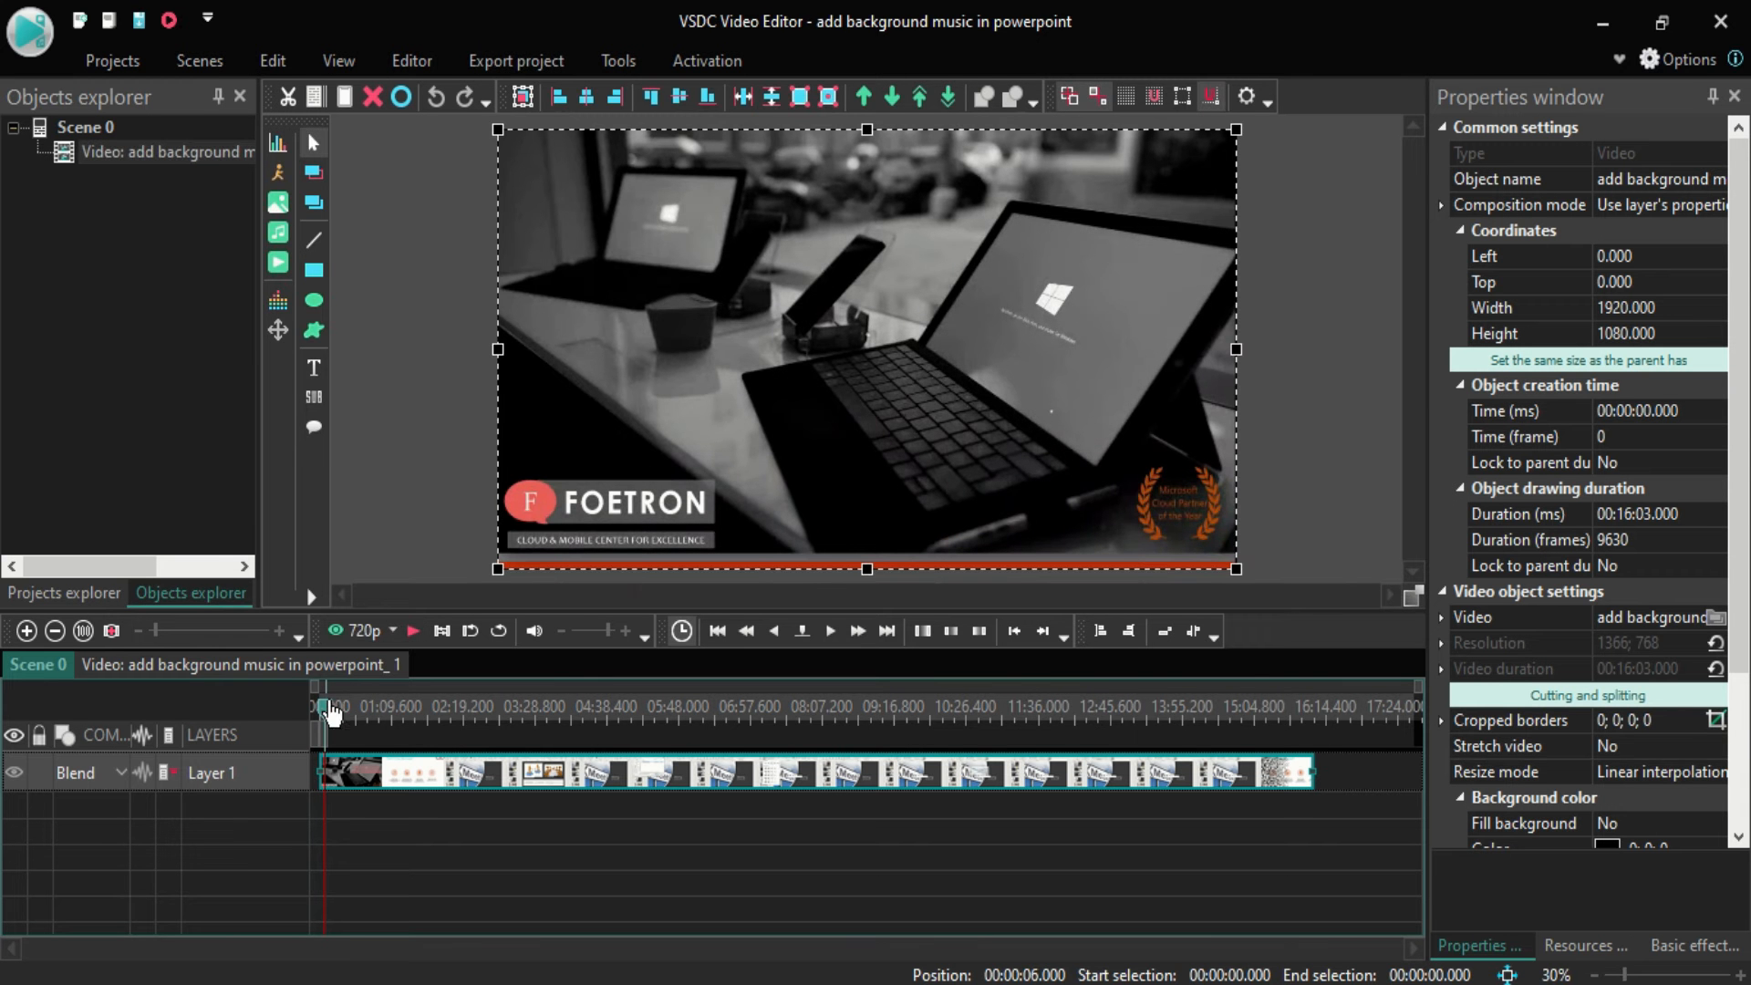
pyautogui.moveTo(331, 714); pyautogui.dragTo(319, 715)
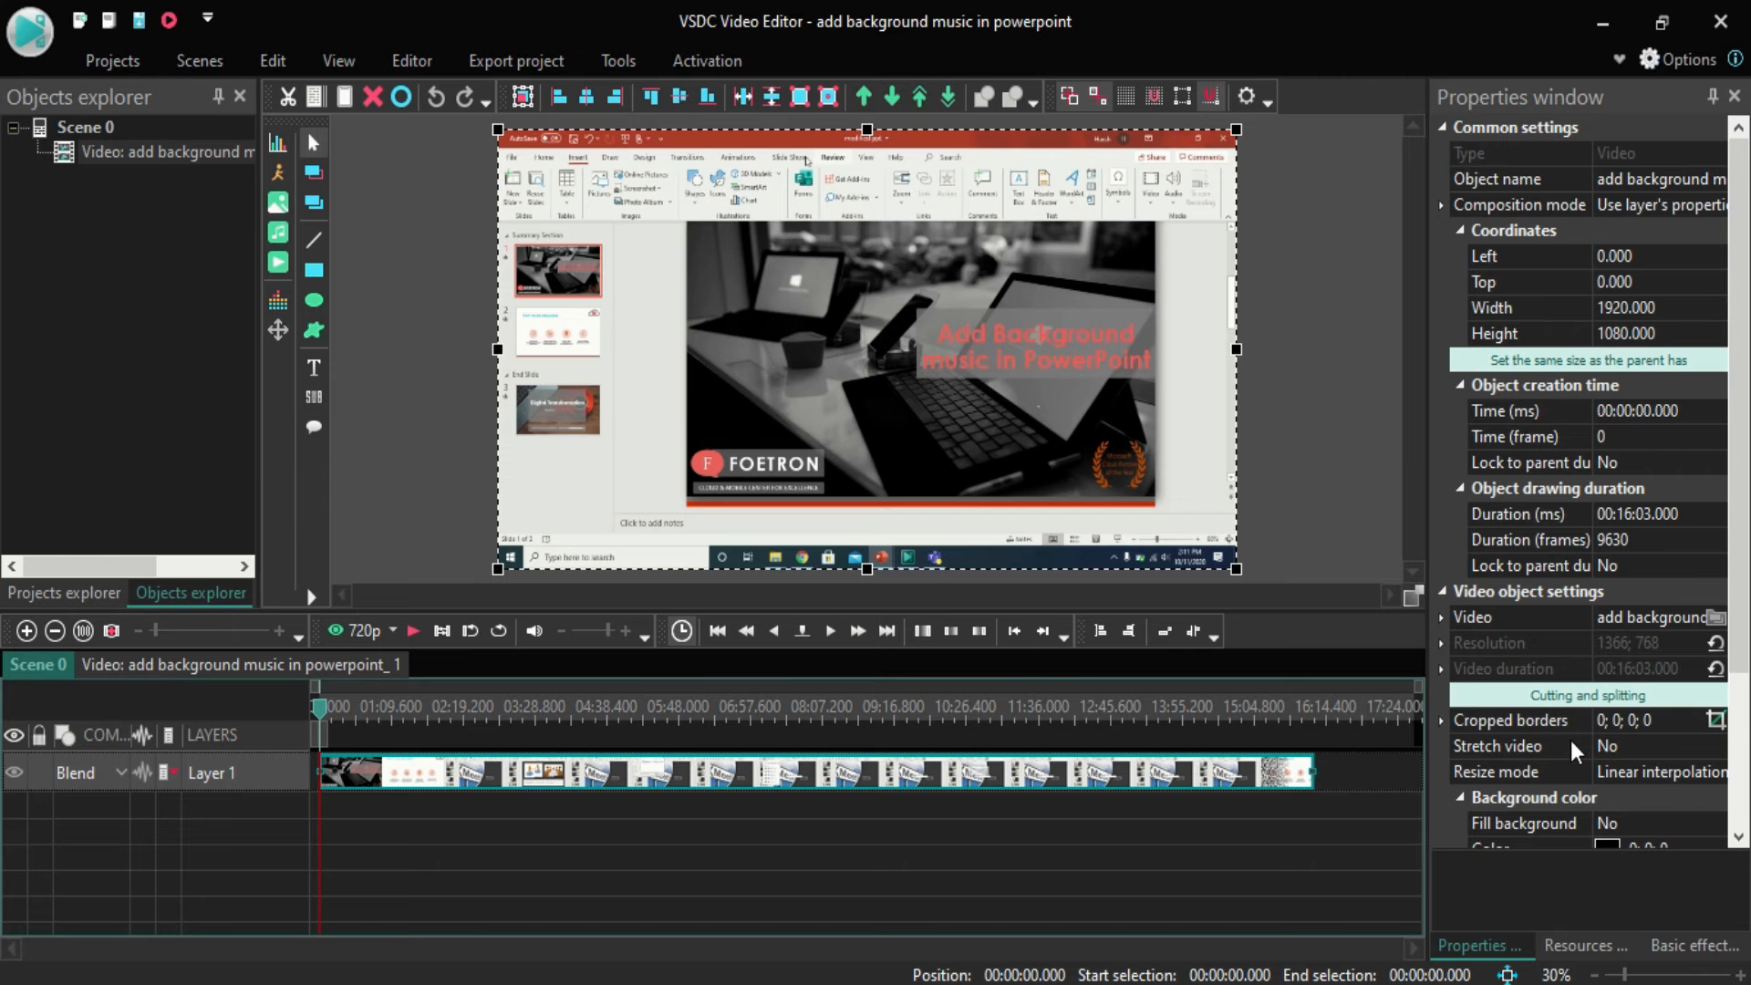
# Step: Crop about 42 px off the video's lower edge to remove the Windows taskbar
pyautogui.scroll(-1, 1598, 737)
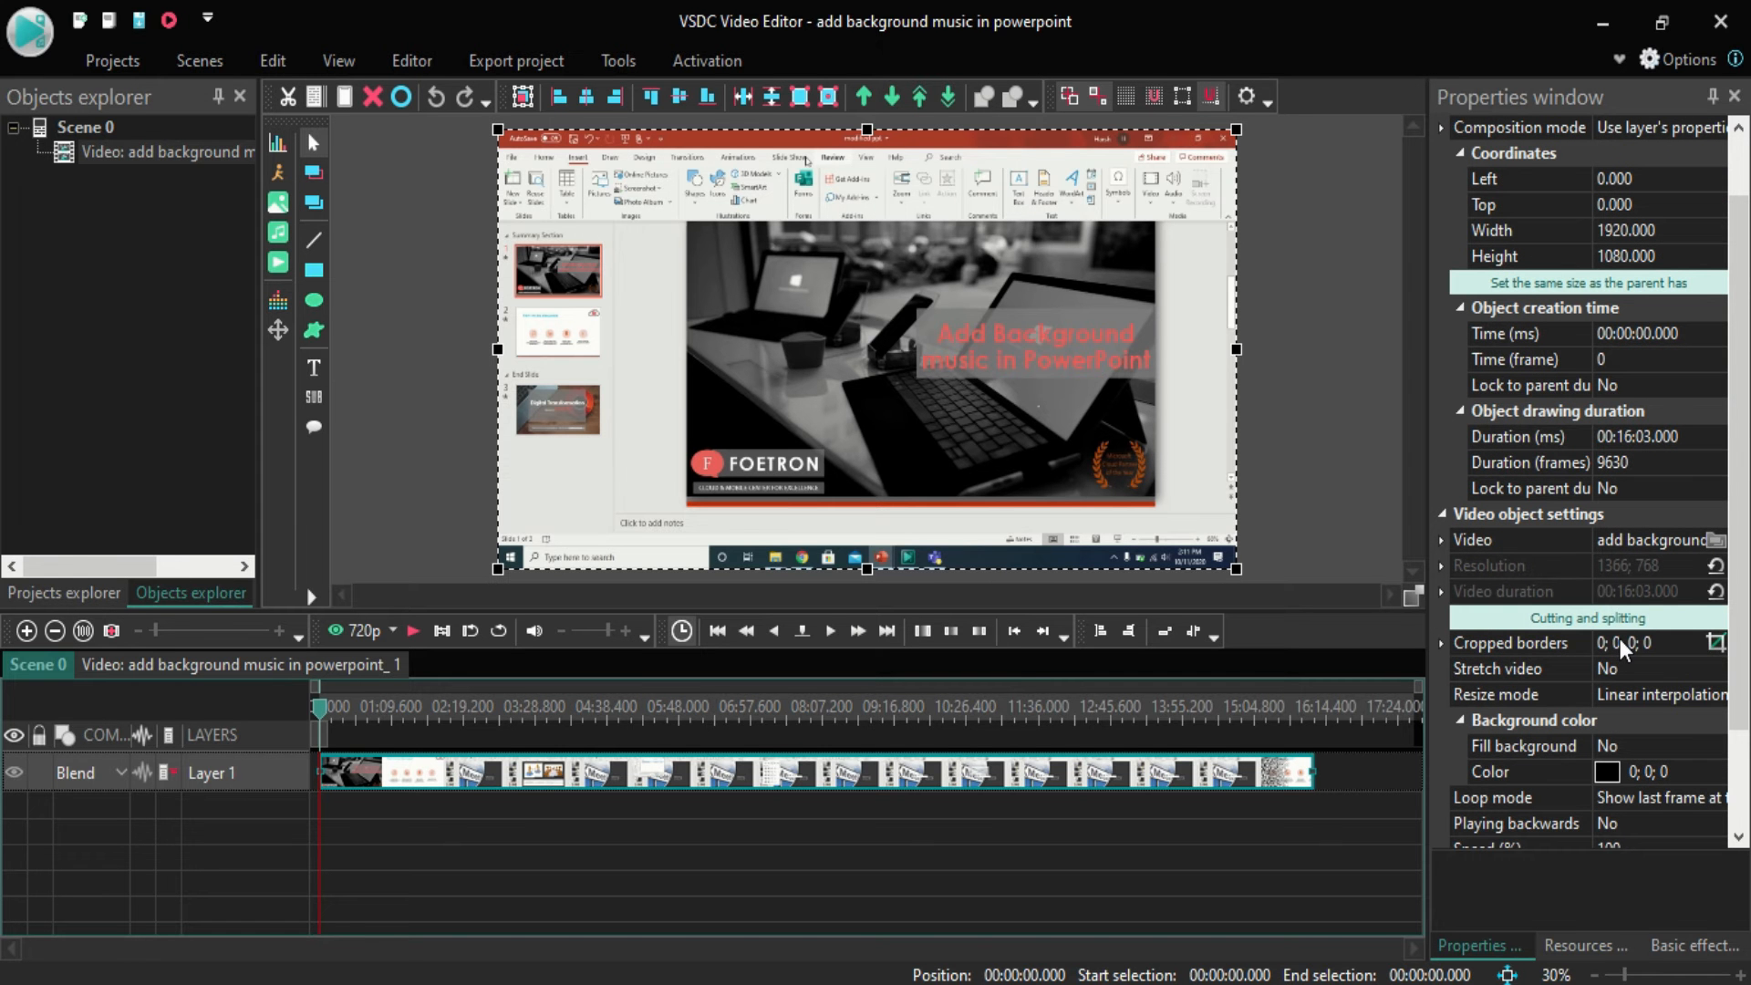
pyautogui.click(1712, 649)
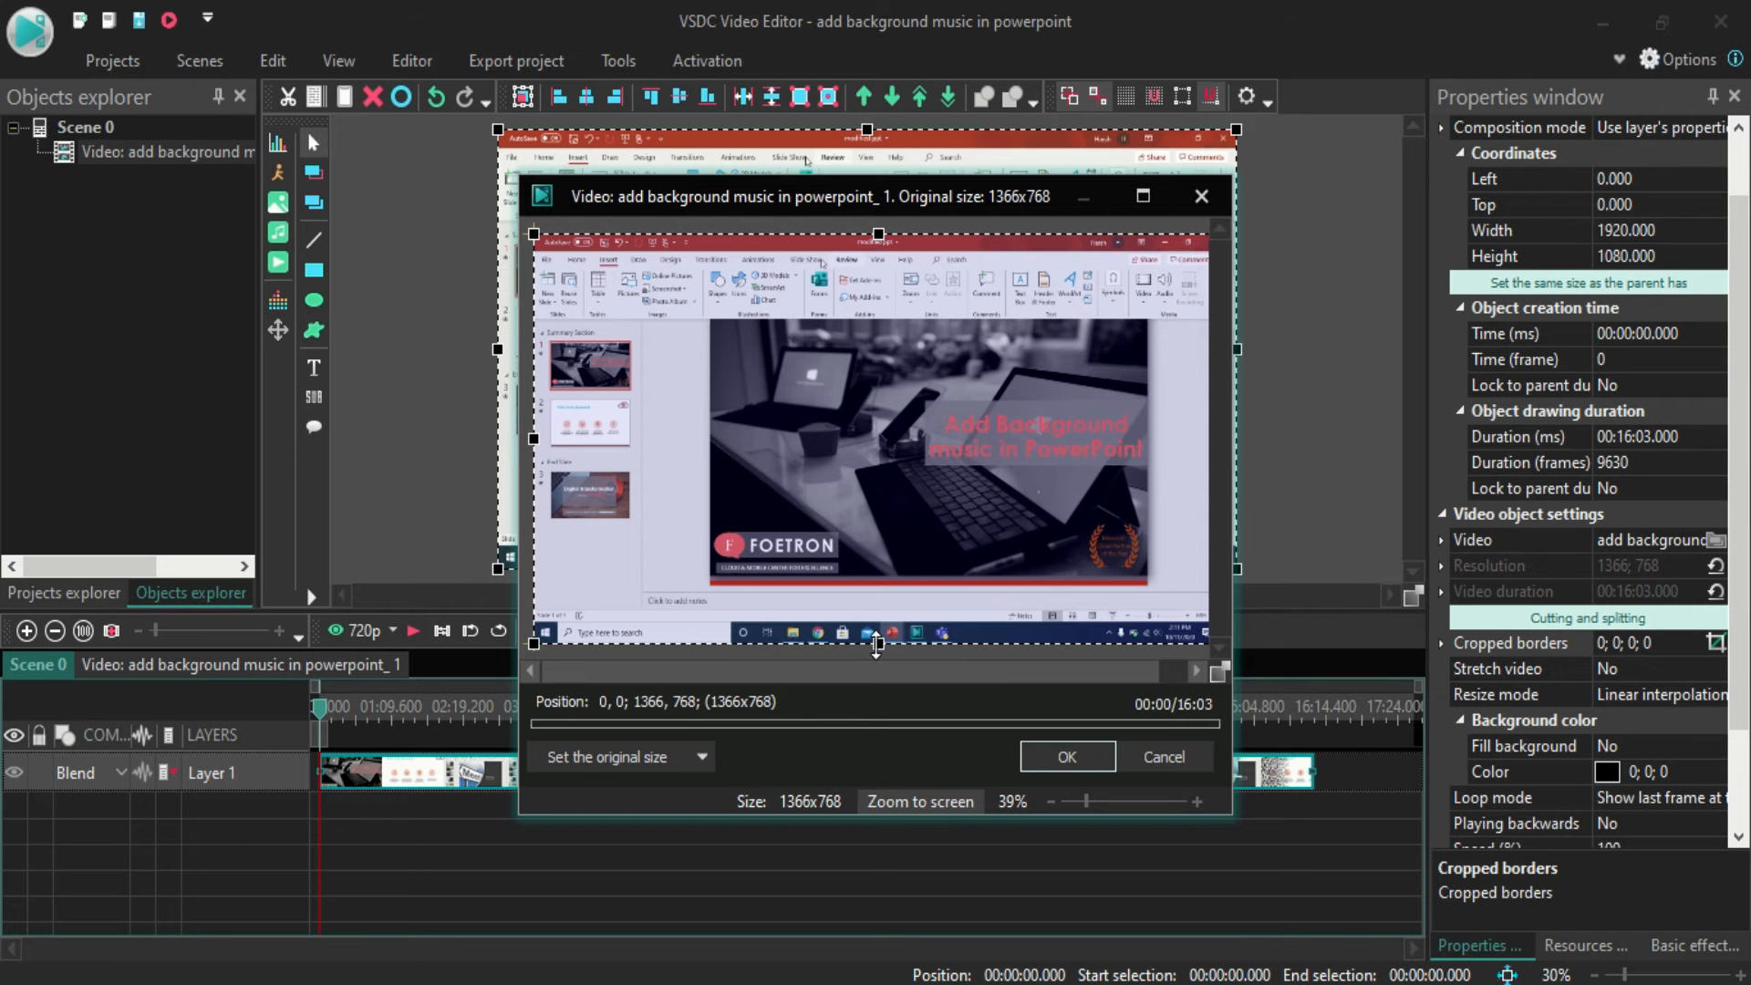
pyautogui.moveTo(877, 643); pyautogui.dragTo(884, 621)
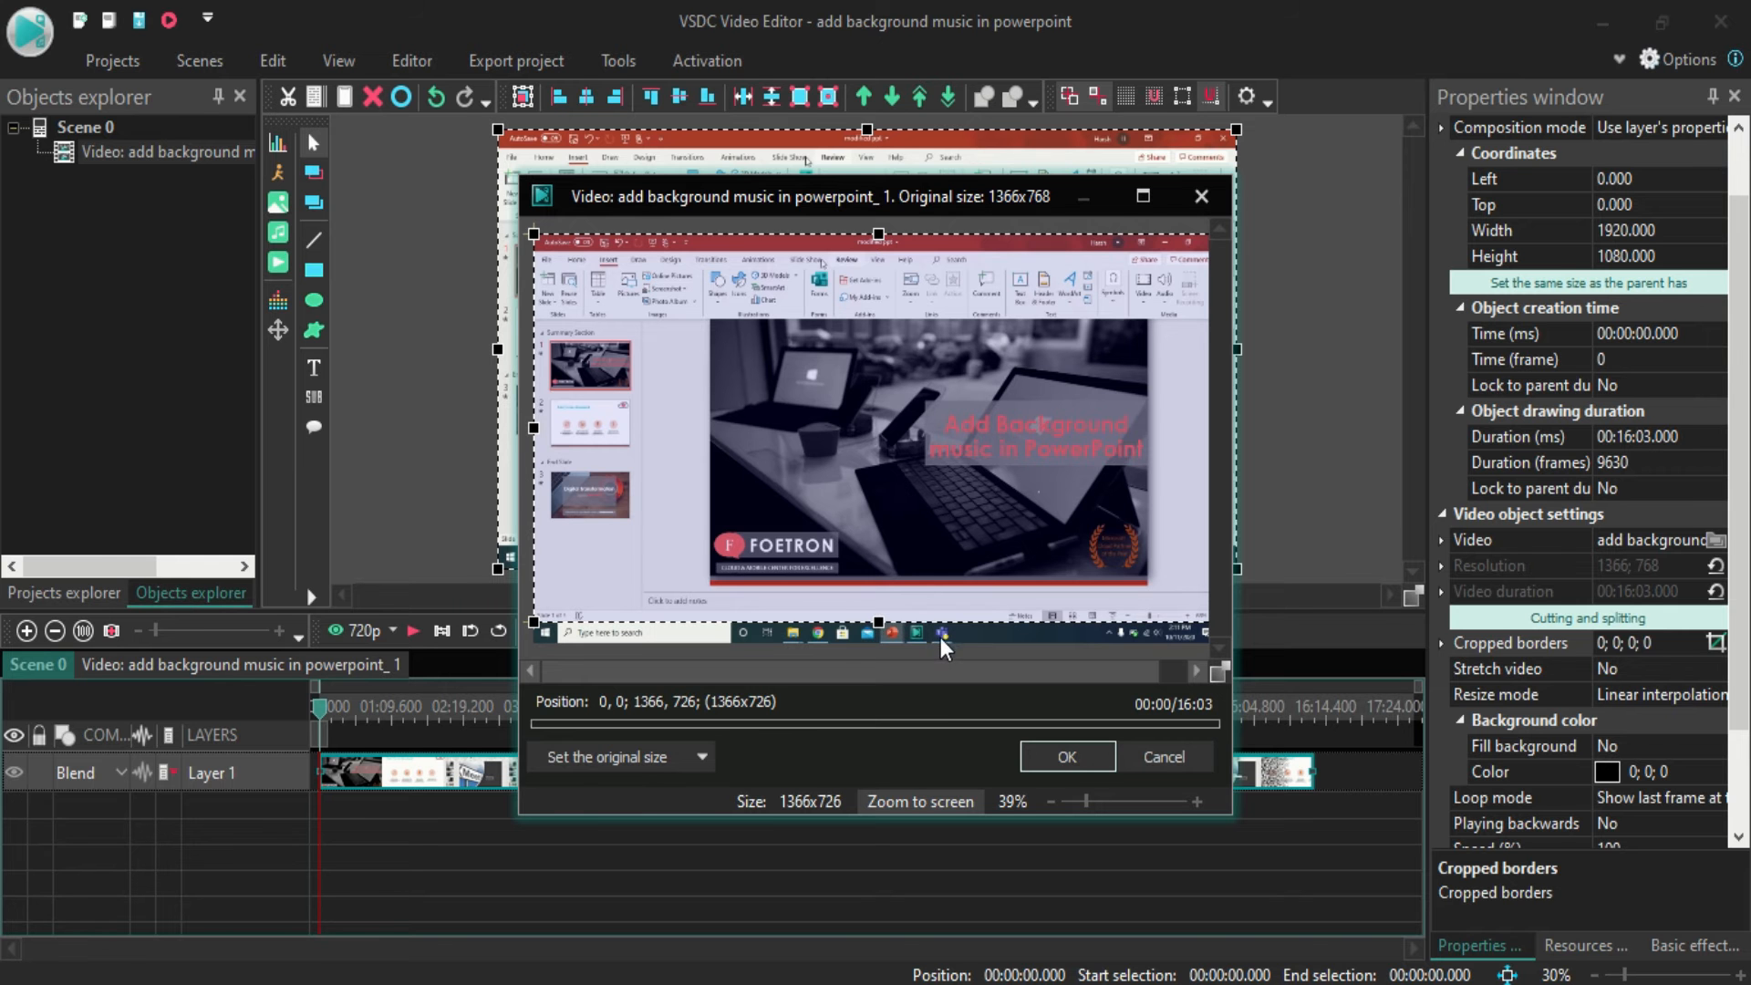
pyautogui.click(1067, 757)
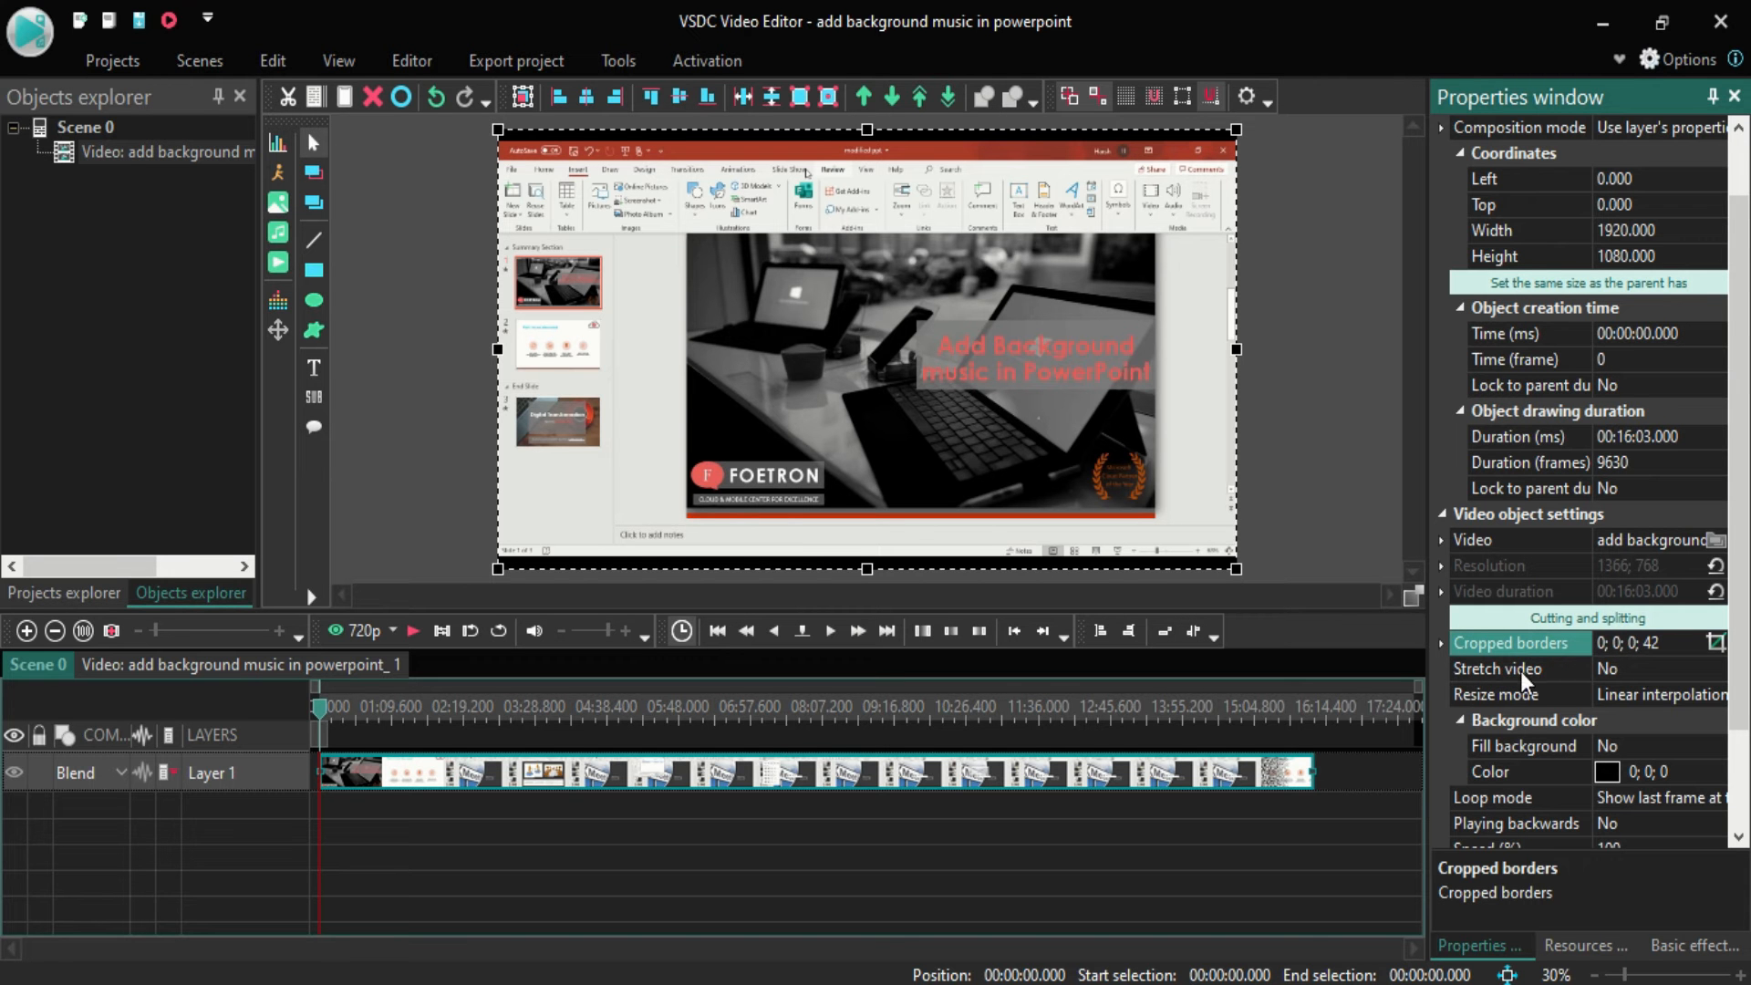
# Step: Set the cropped video's Stretch video property to Yes and review its remaining properties
pyautogui.click(1624, 672)
pyautogui.click(1717, 669)
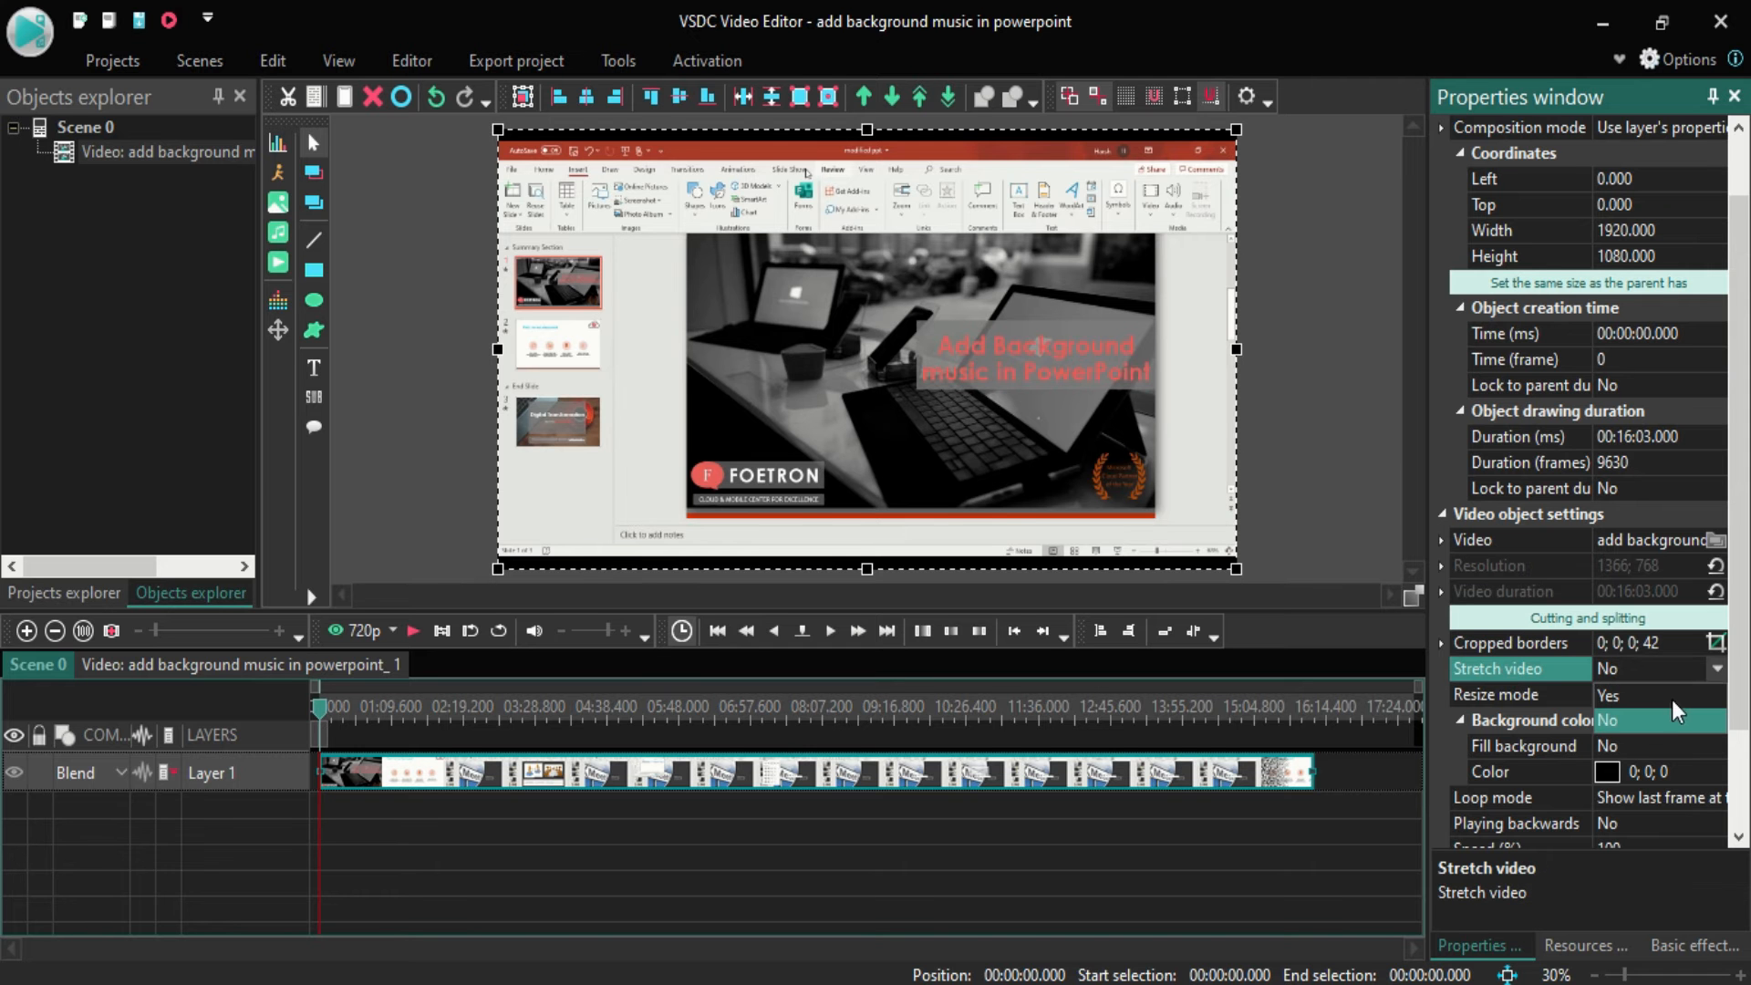
pyautogui.click(1669, 716)
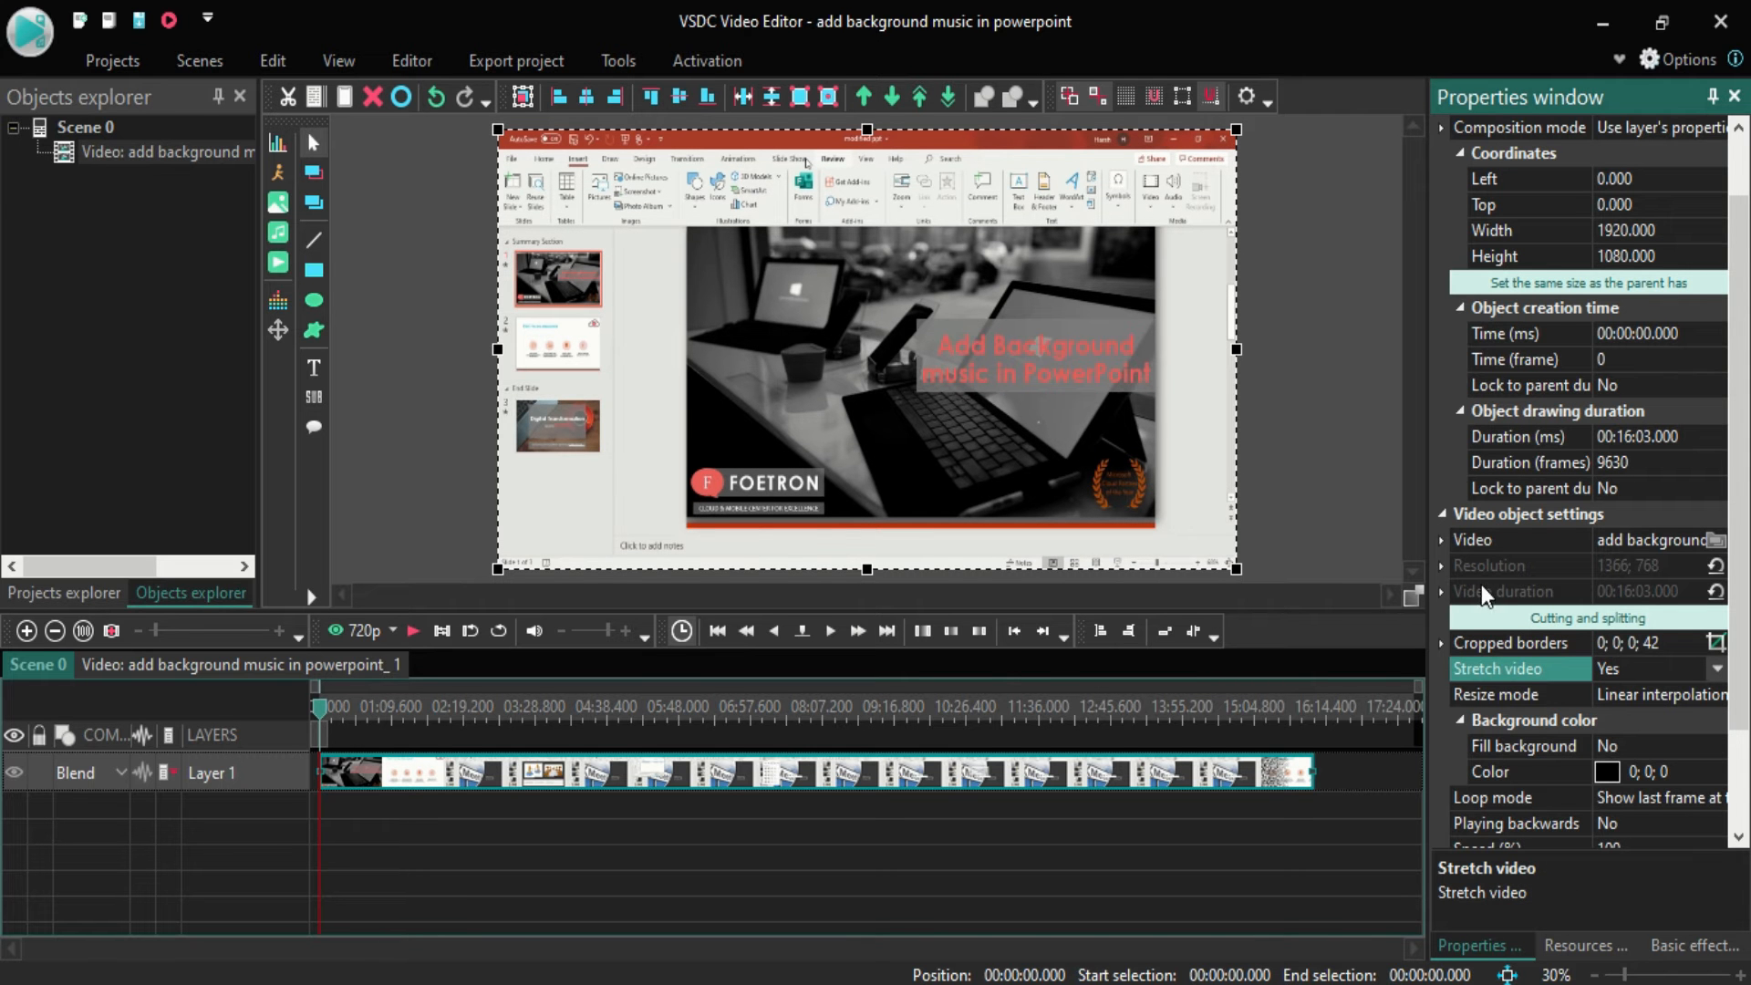
pyautogui.scroll(-1, 1489, 603)
pyautogui.scroll(-1, 1488, 606)
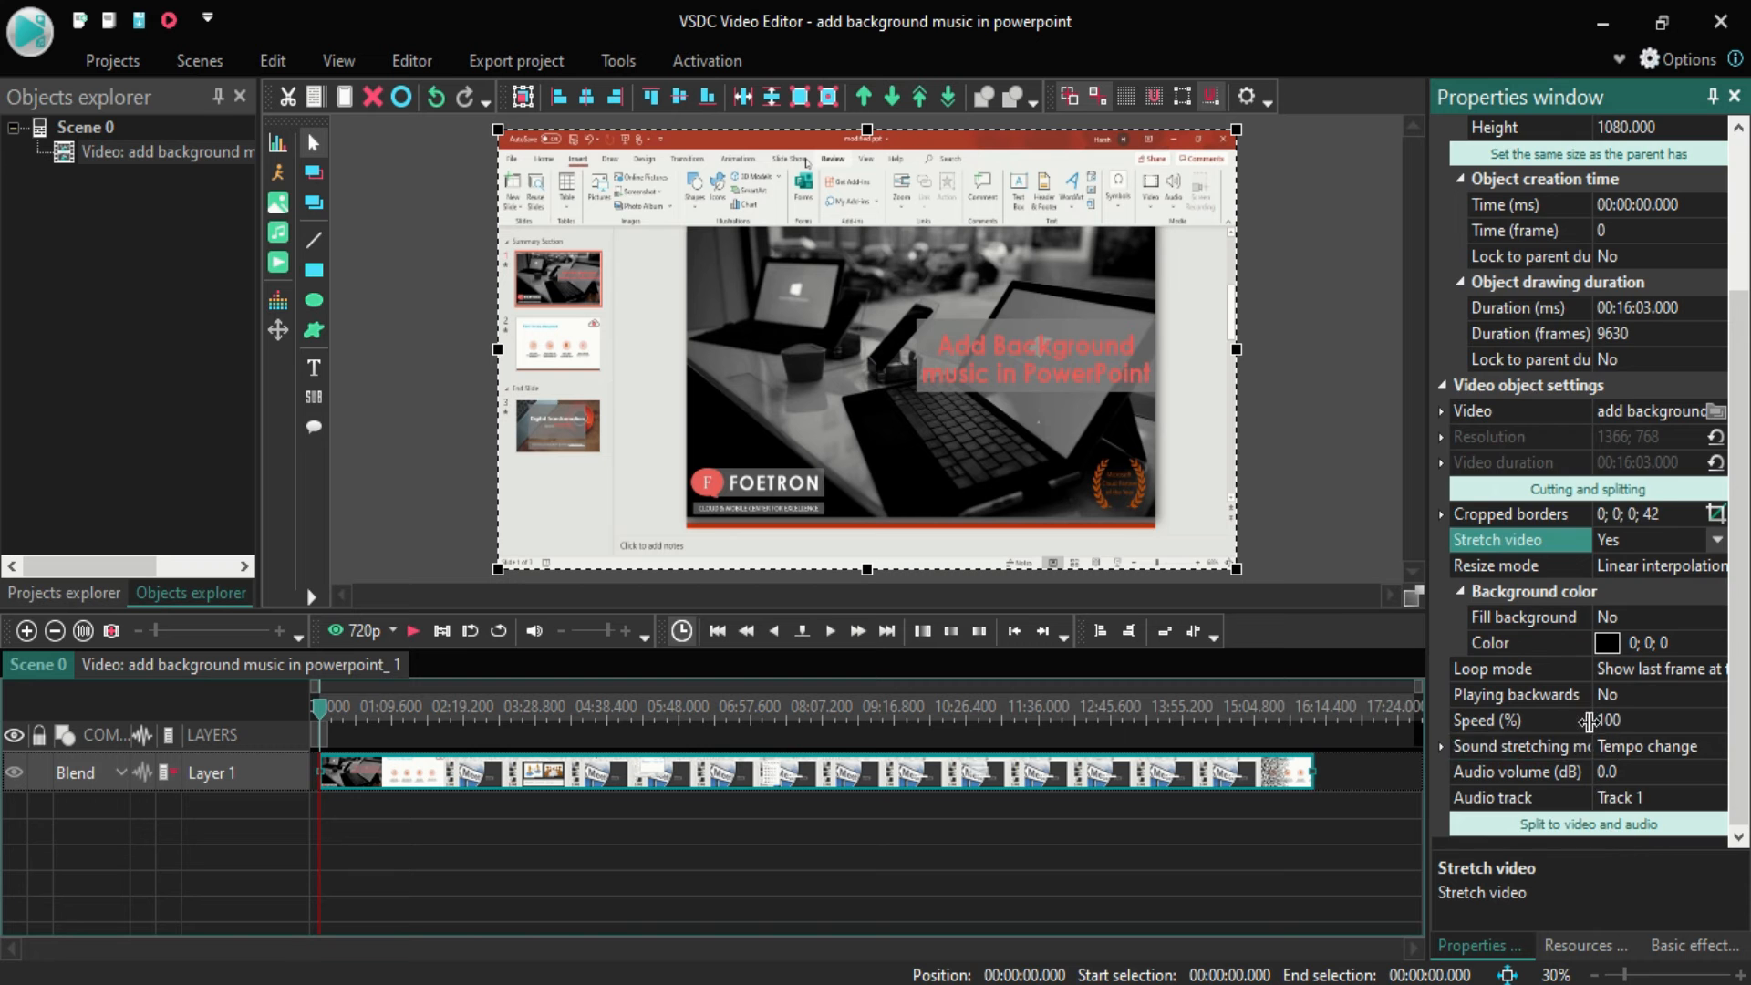
pyautogui.scroll(3, 1587, 720)
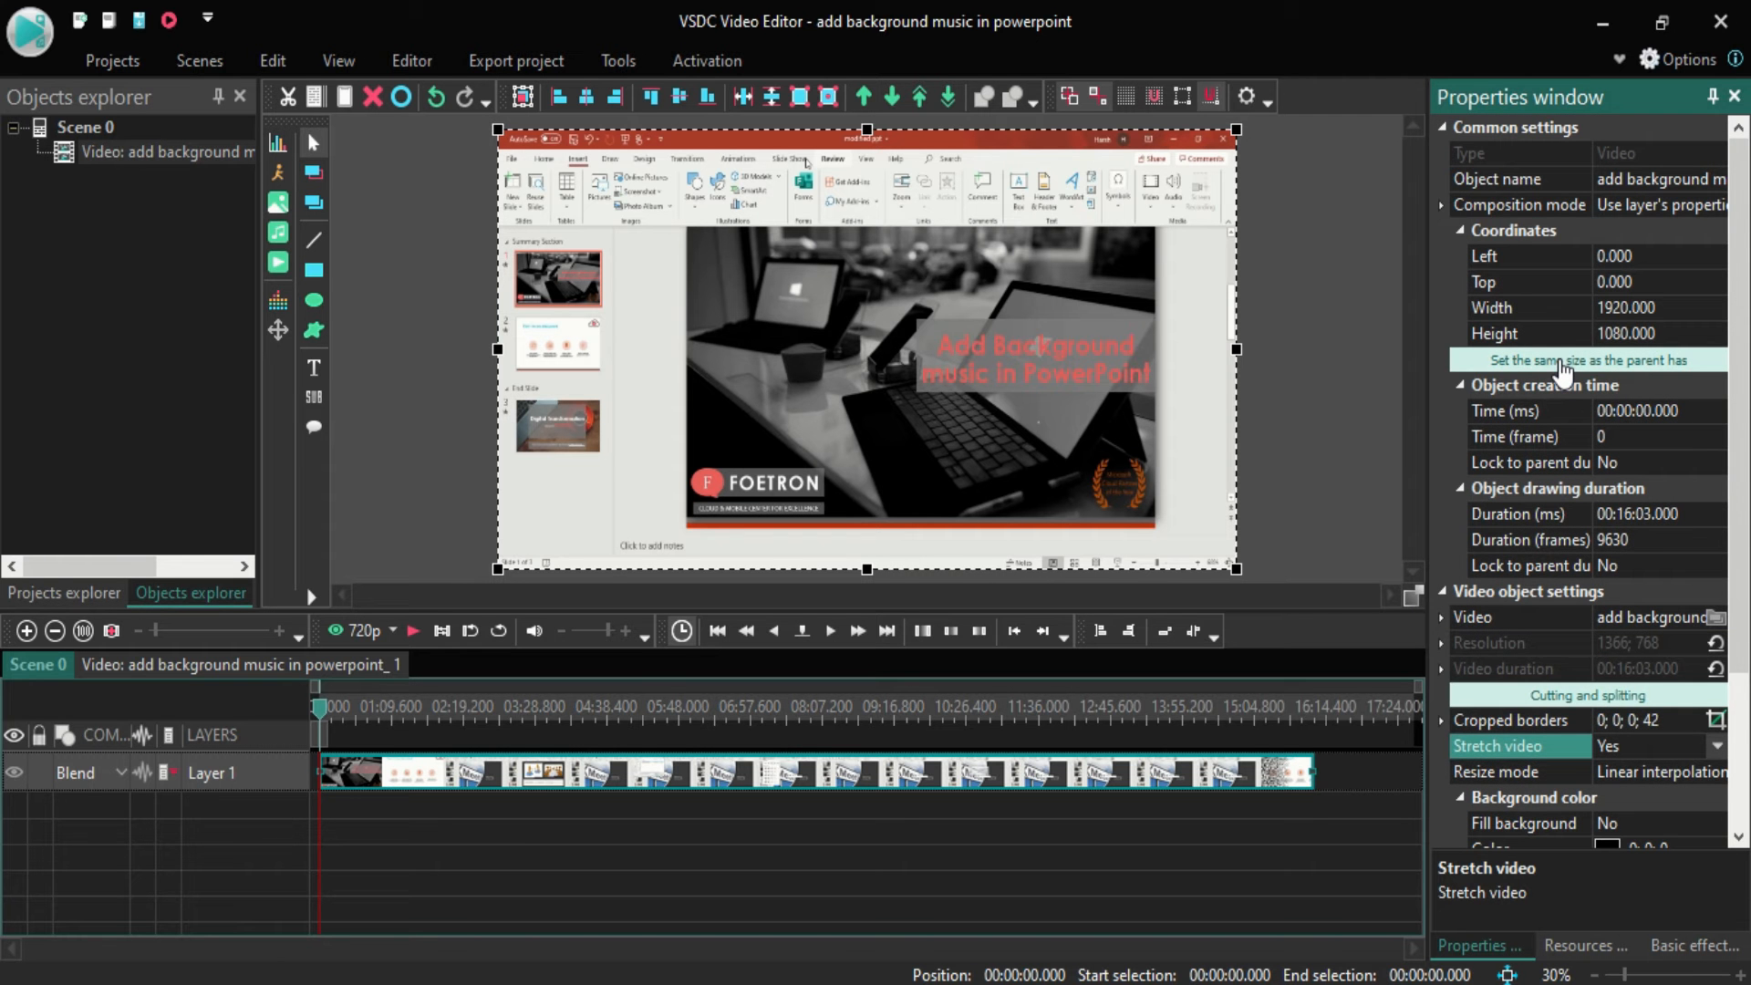
pyautogui.scroll(-1, 1562, 374)
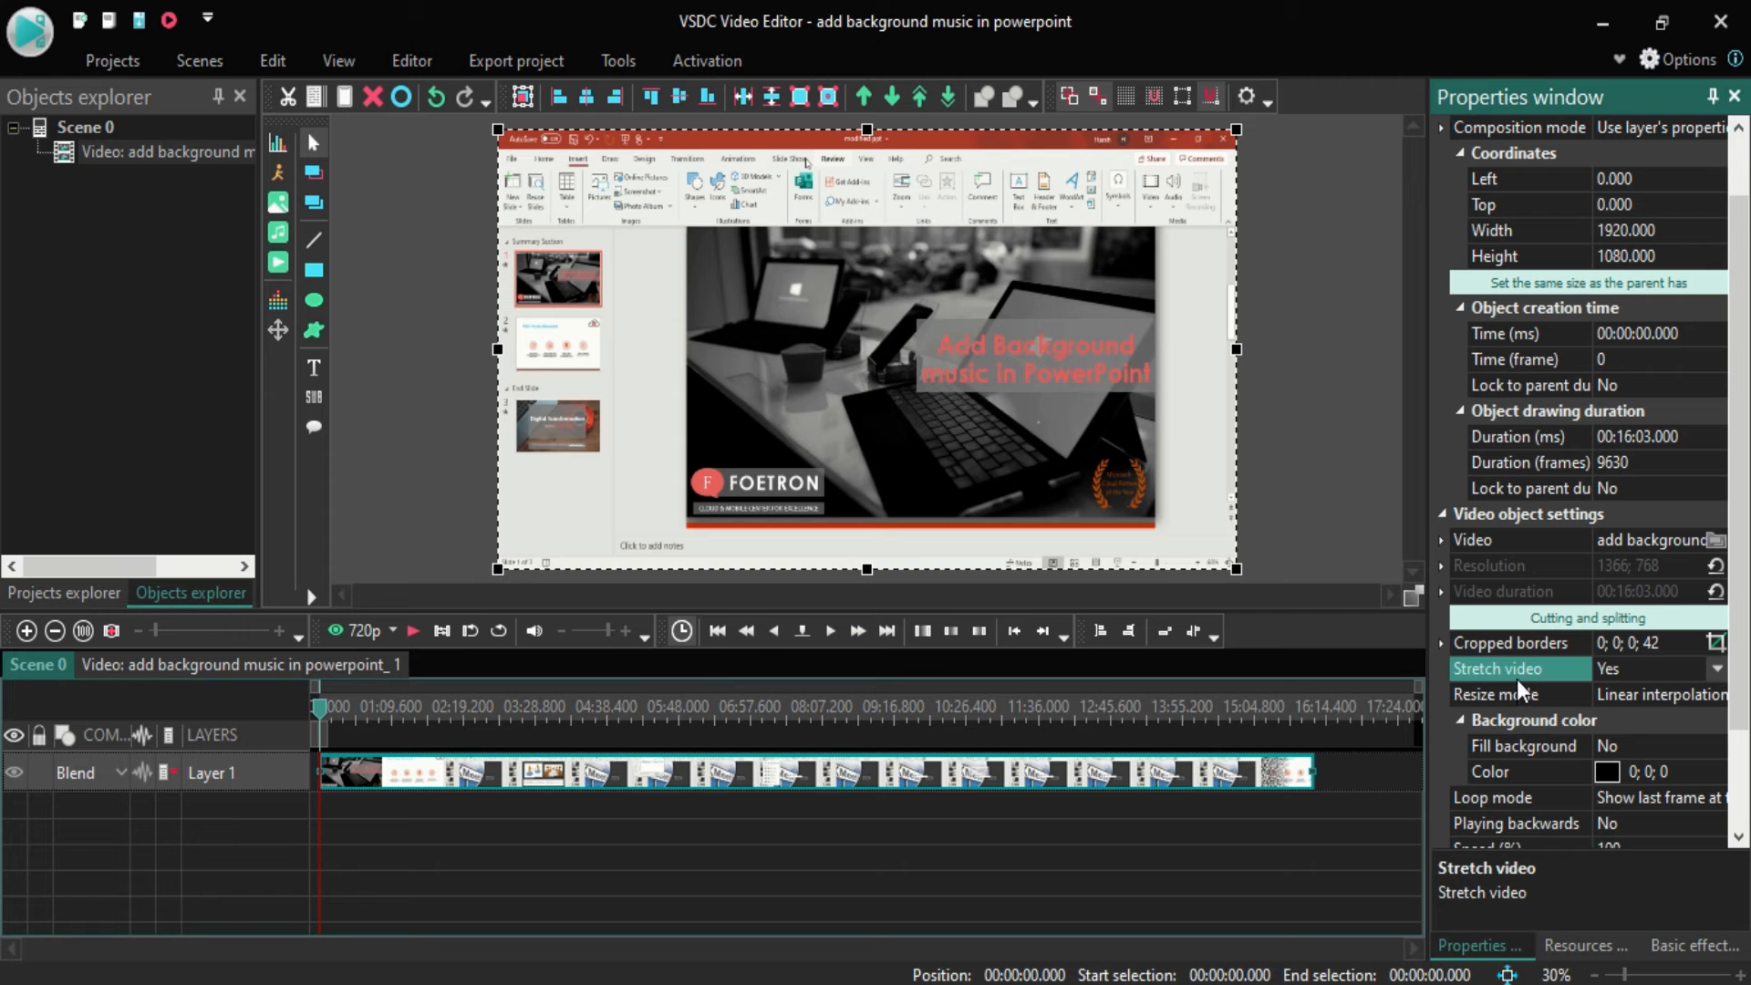
# Step: Play the opening of the stretched video briefly and set the preview quality to 1080p
pyautogui.click(412, 630)
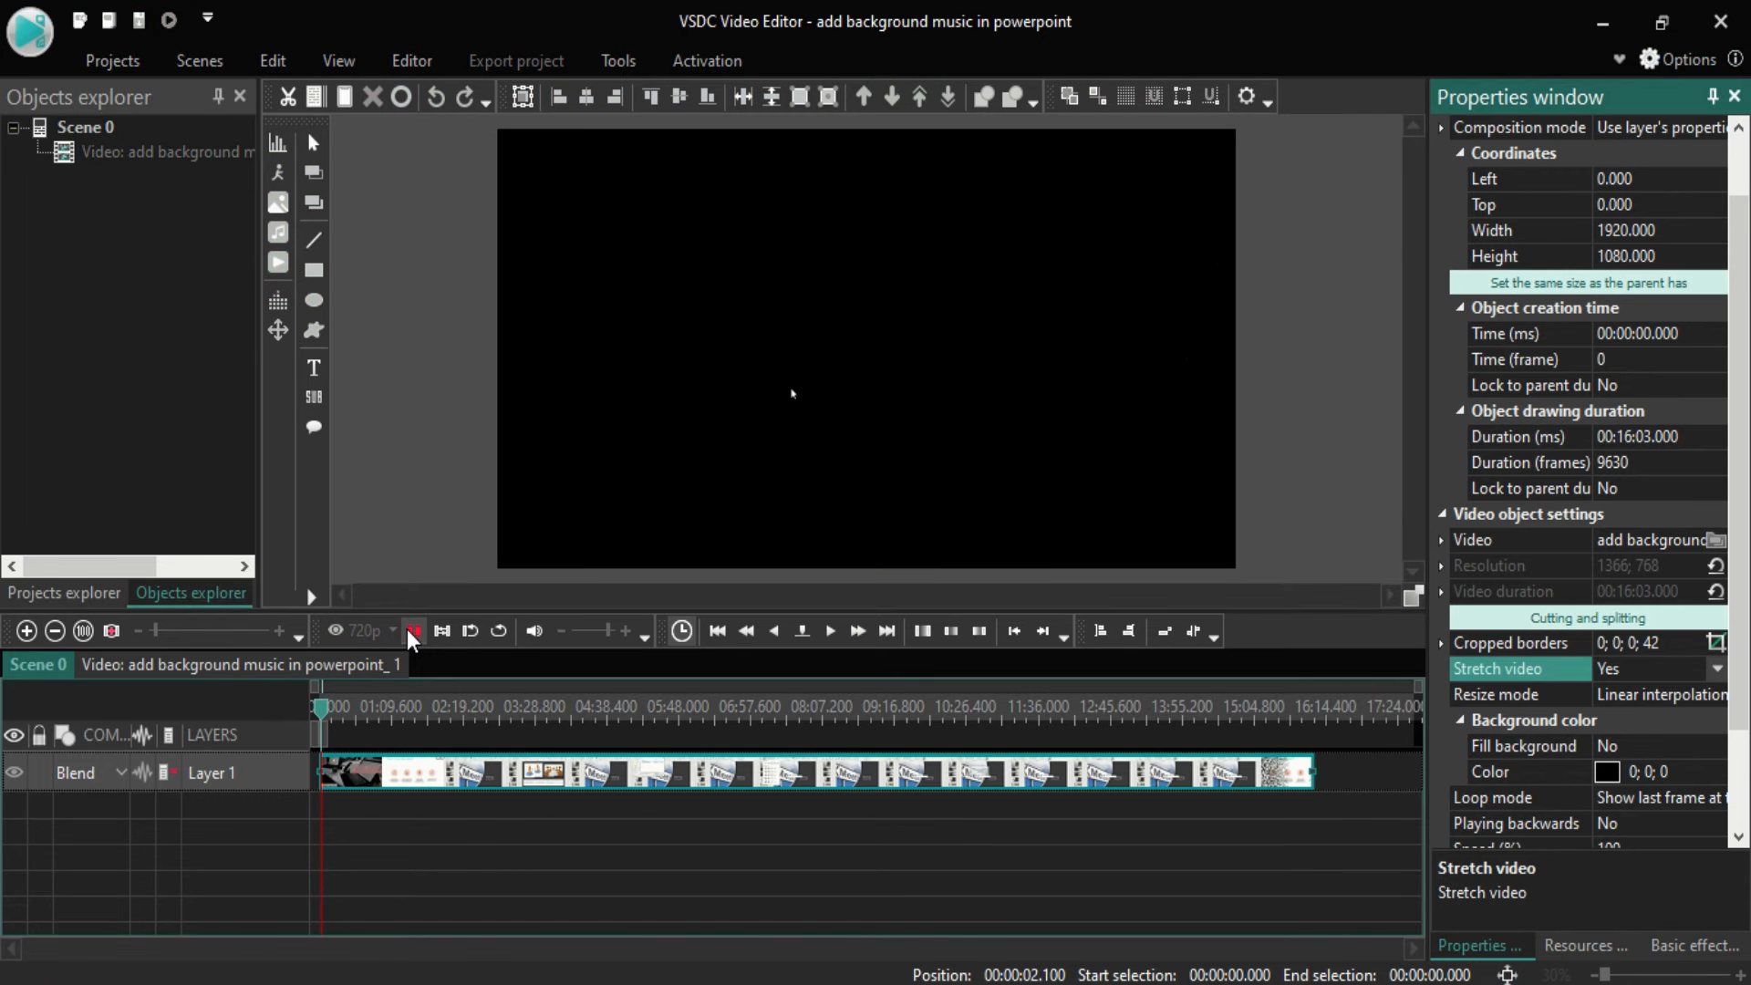
pyautogui.click(413, 632)
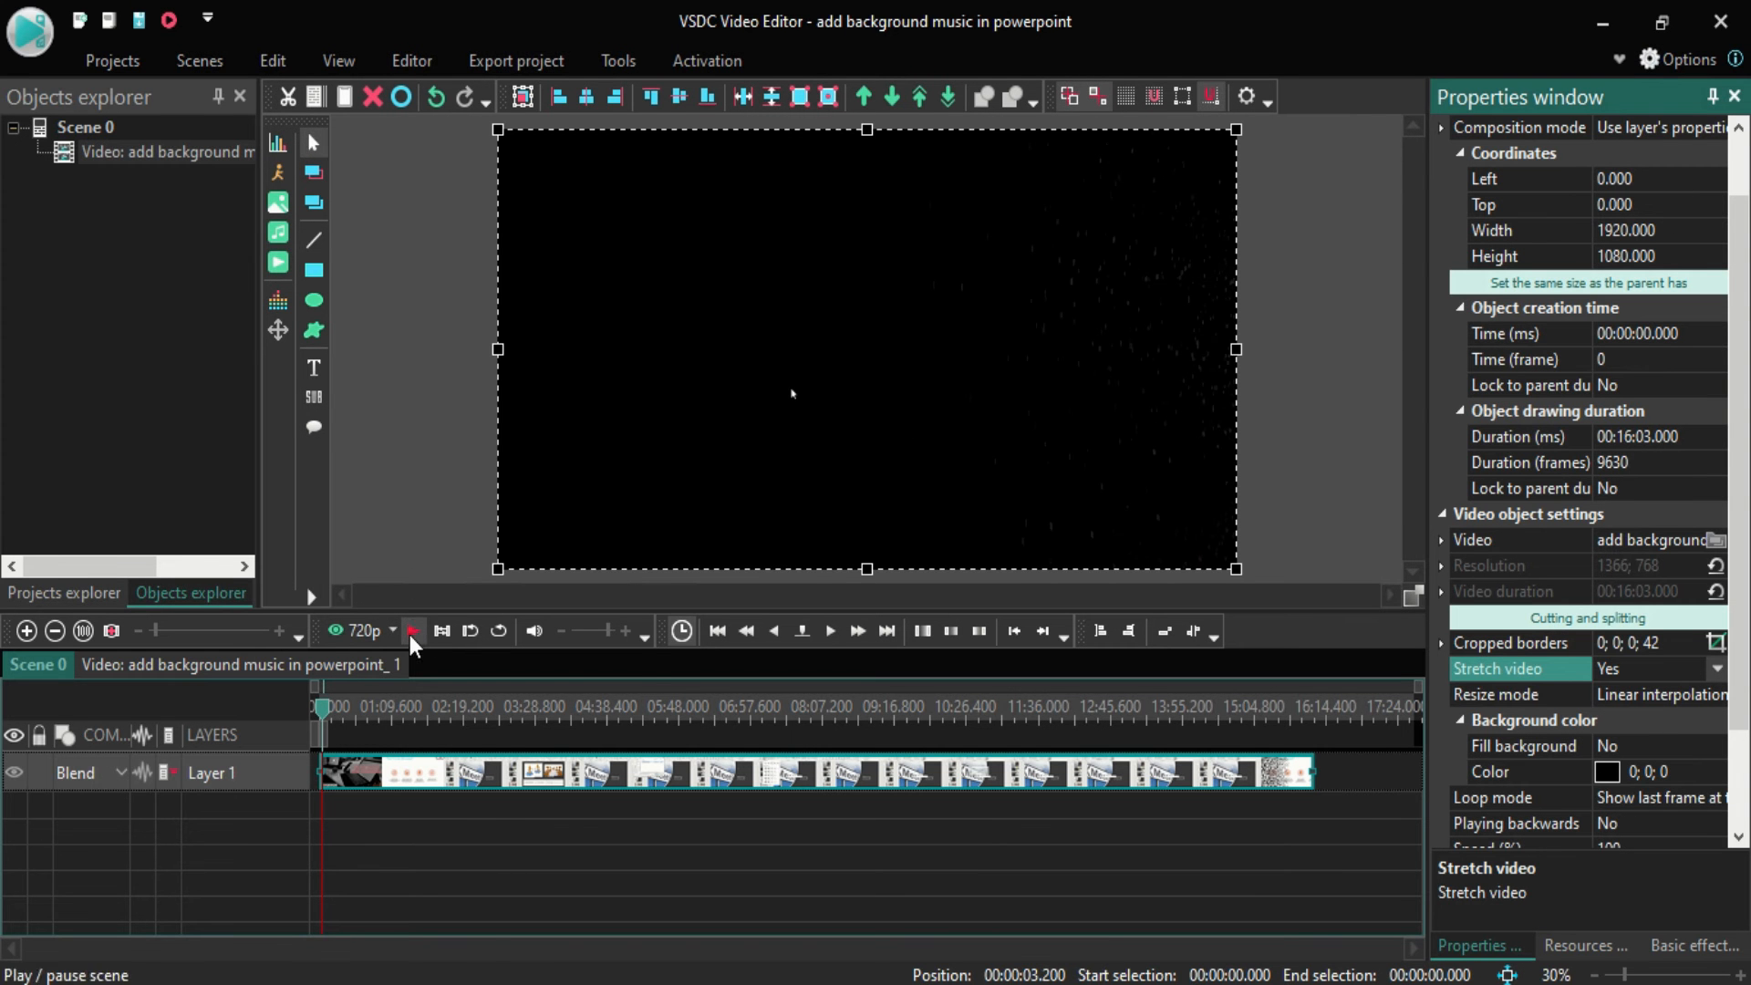
pyautogui.click(393, 631)
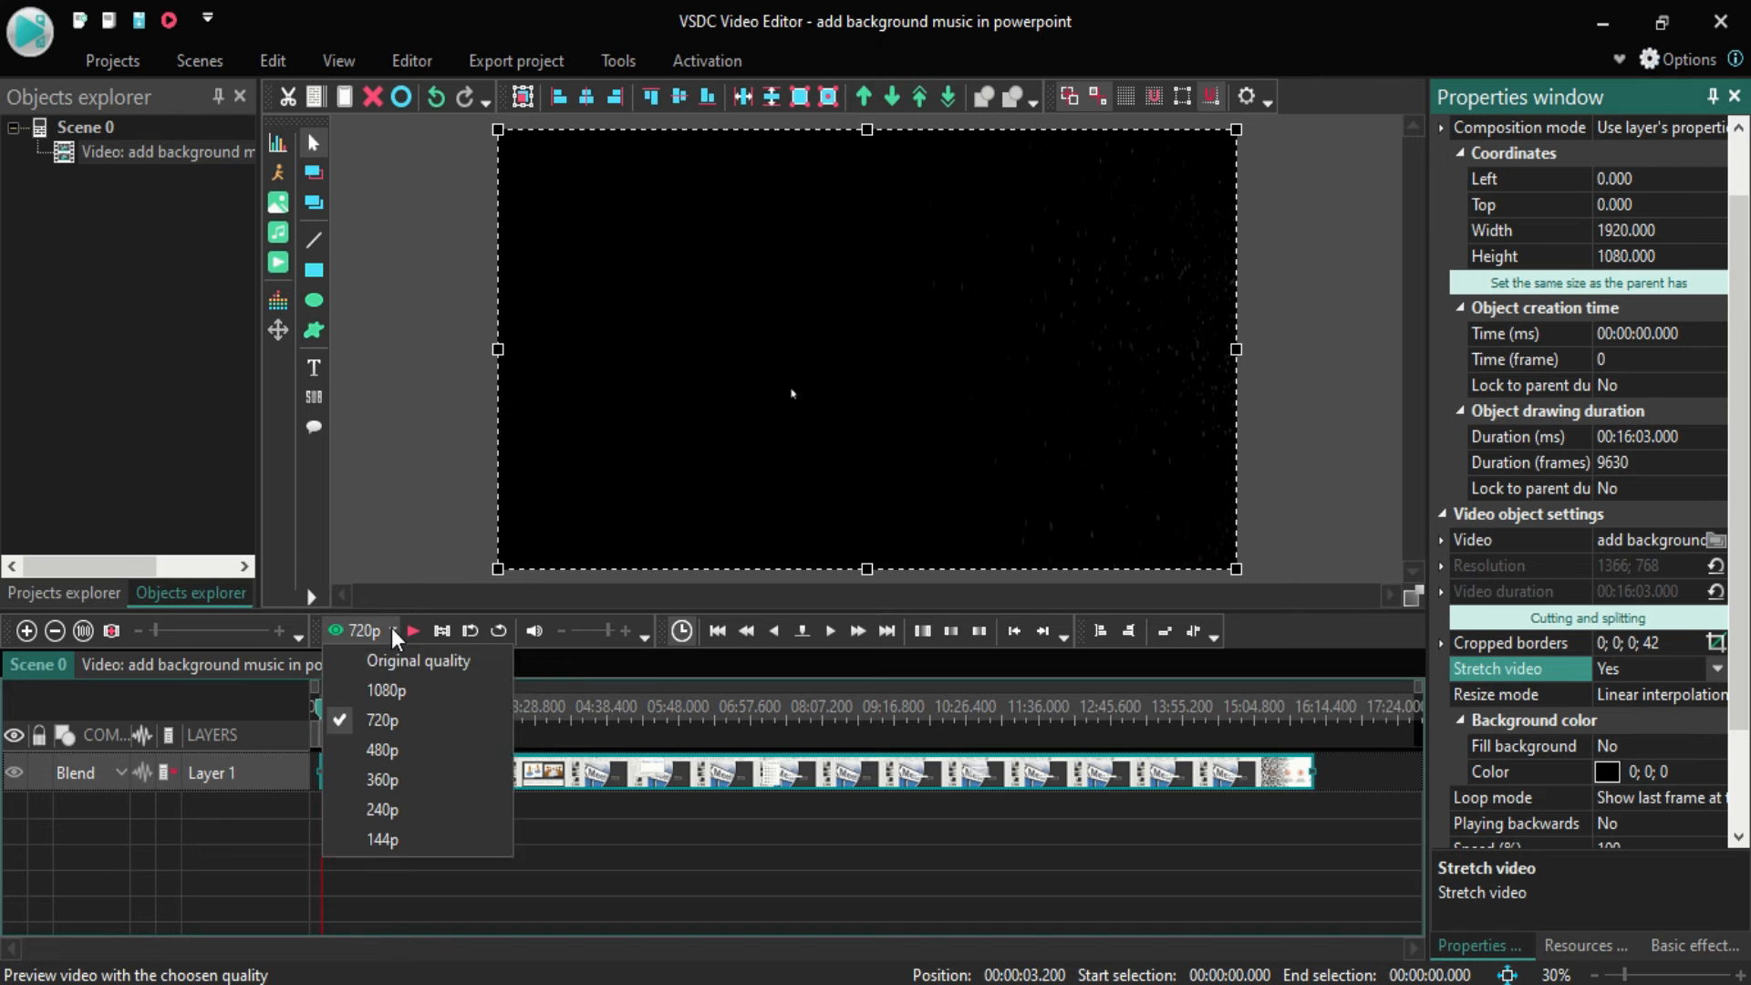
pyautogui.click(388, 690)
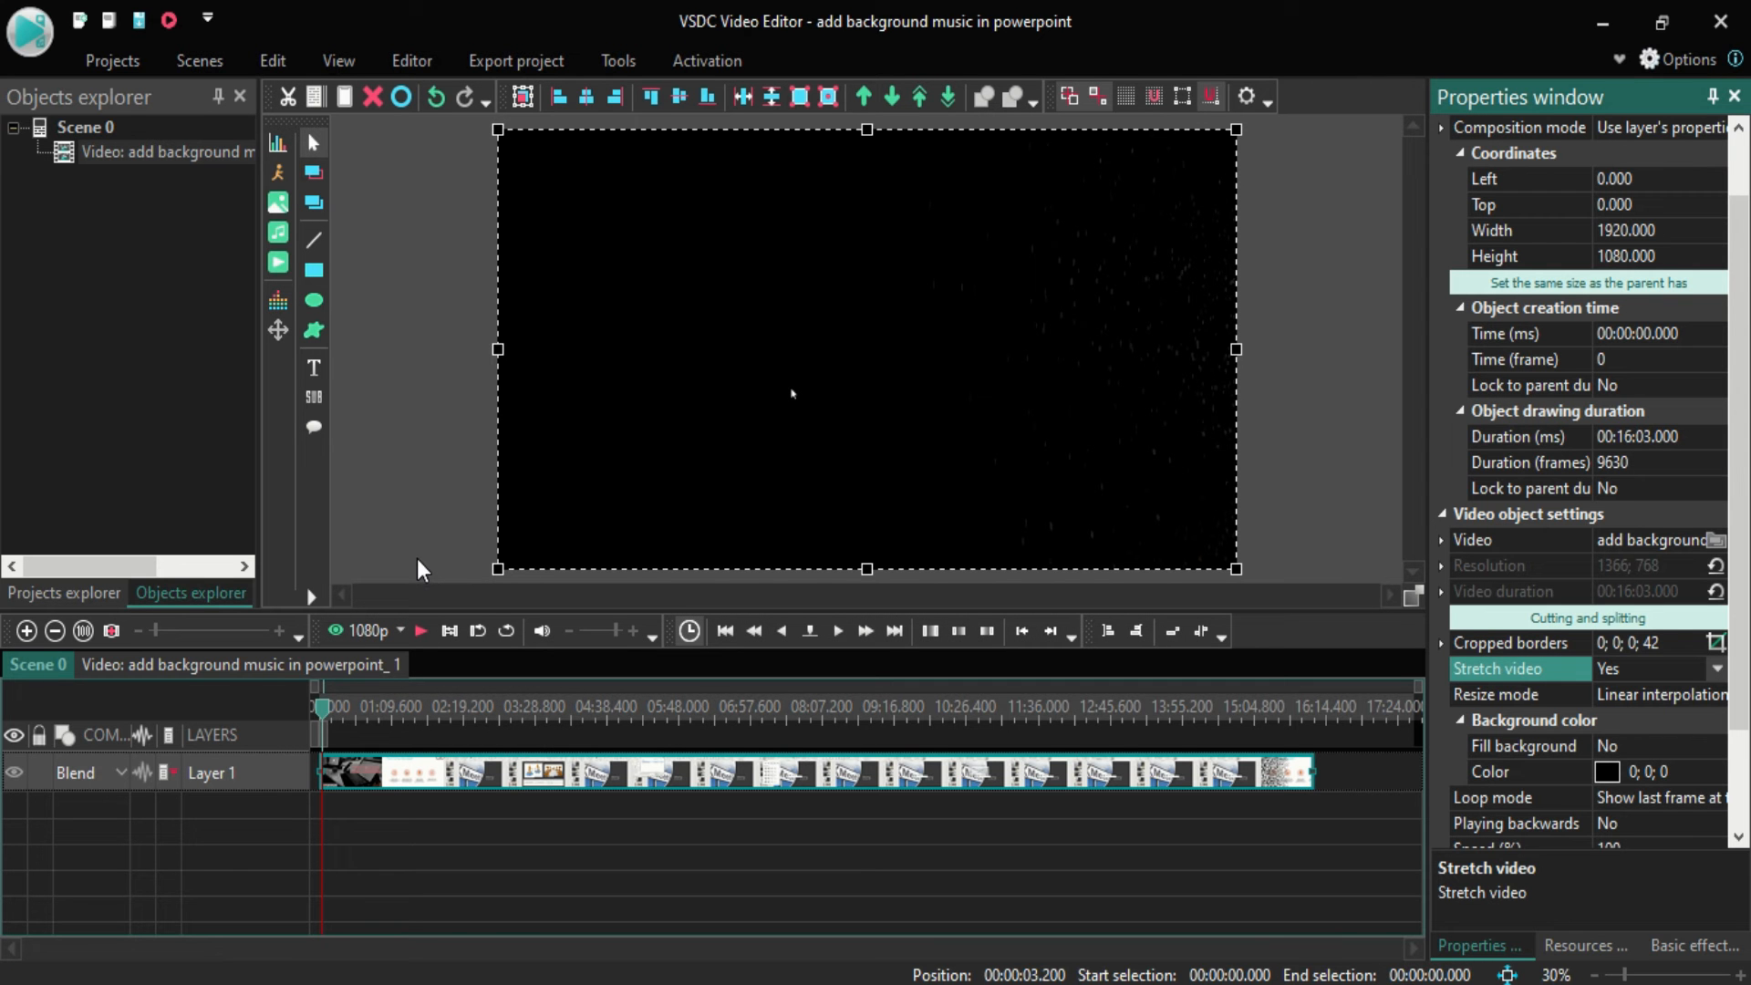
# Step: Open the video in a maximized Cutting and splitting window and move the playhead to the start
pyautogui.click(404, 63)
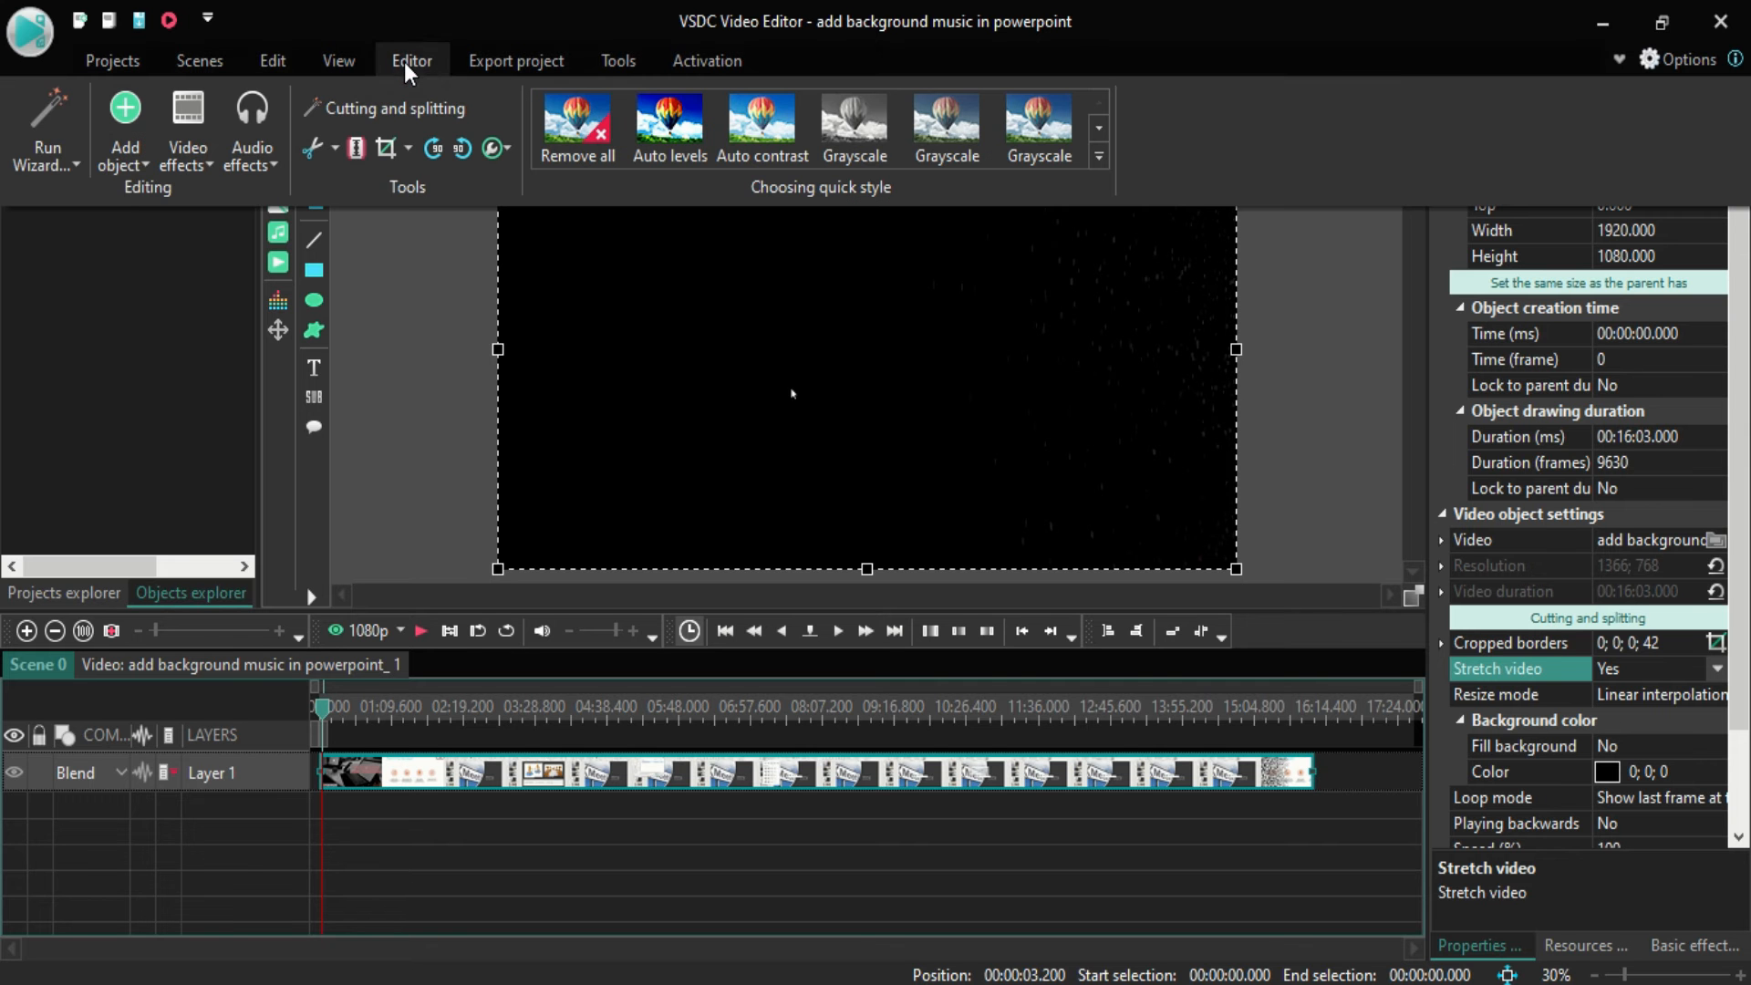
pyautogui.click(372, 109)
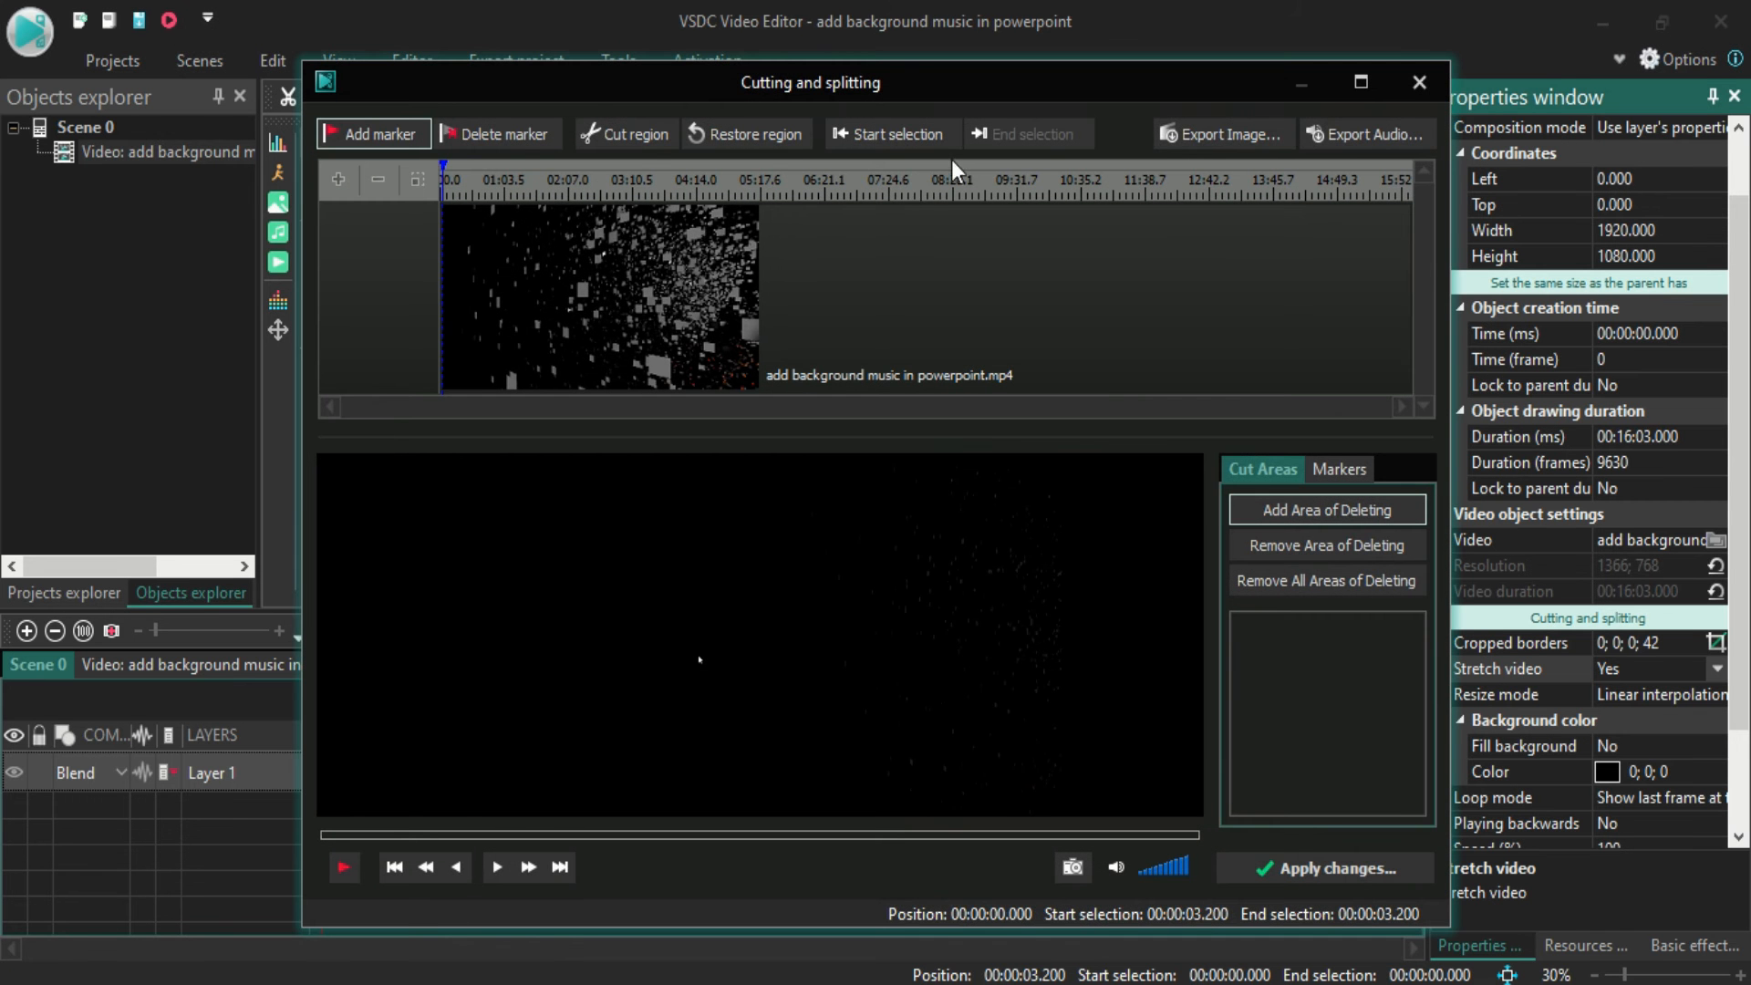
pyautogui.click(1361, 90)
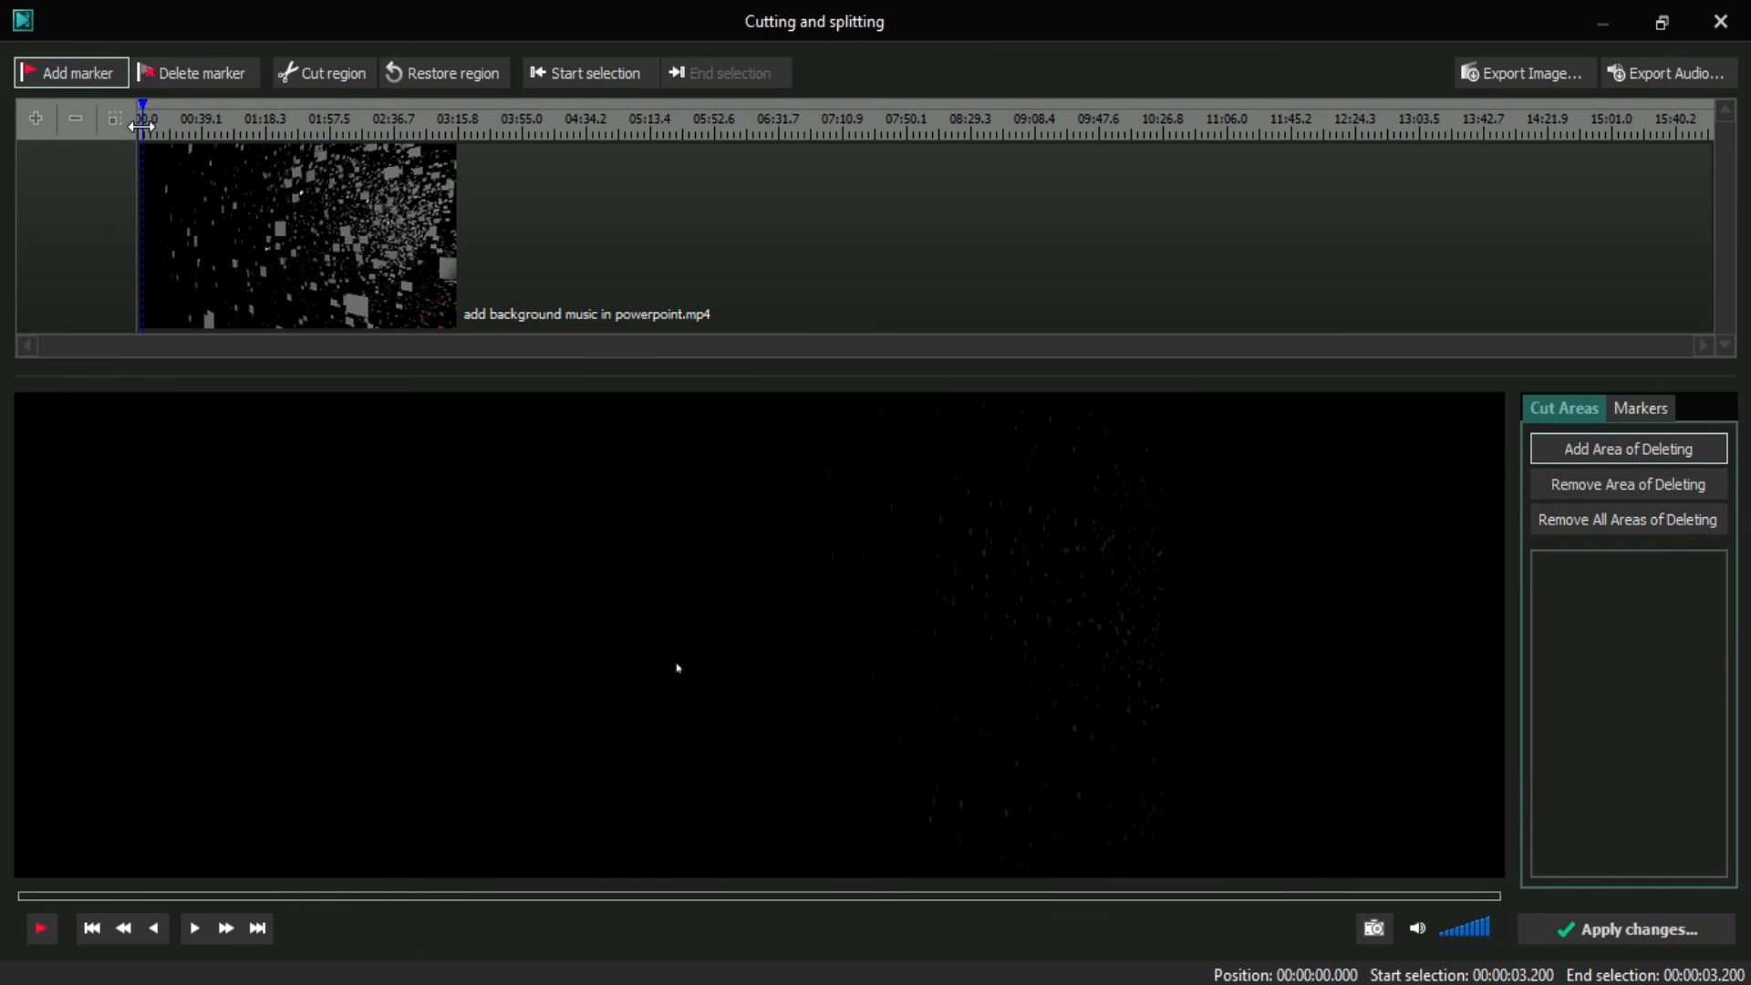
pyautogui.moveTo(144, 105); pyautogui.dragTo(118, 114)
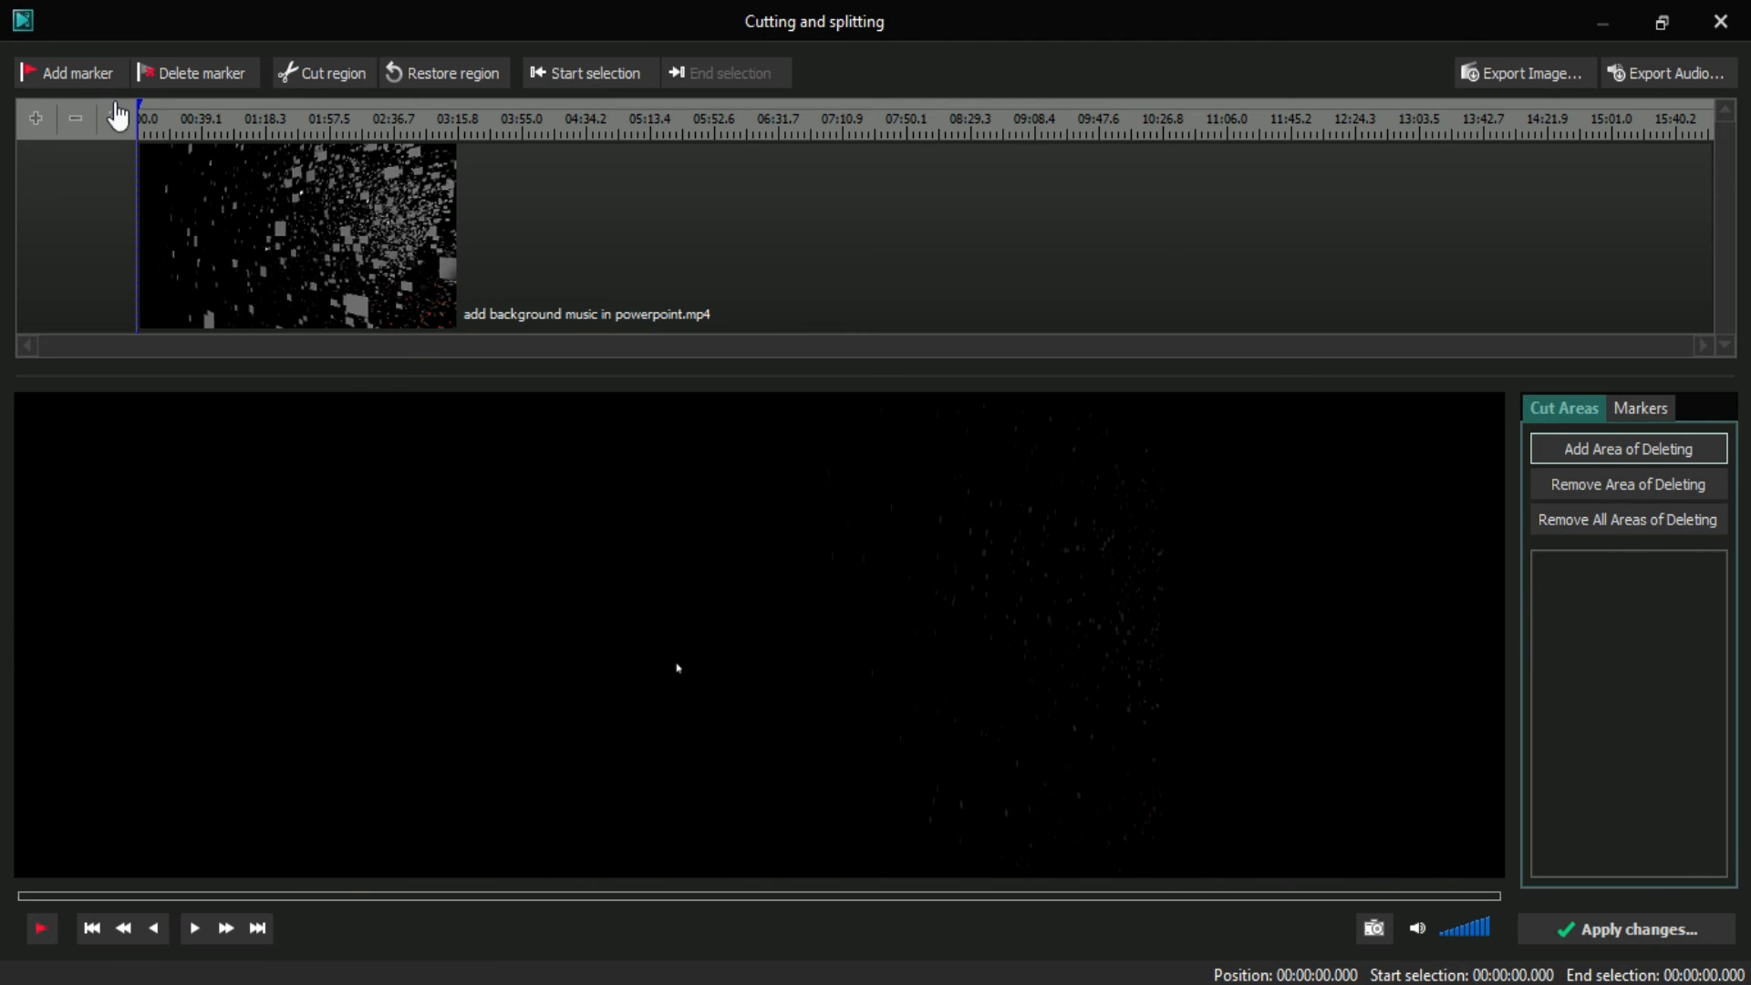
# Step: Play the opening seconds in the cutting preview to check the intro, and return the playhead to the start
pyautogui.click(41, 931)
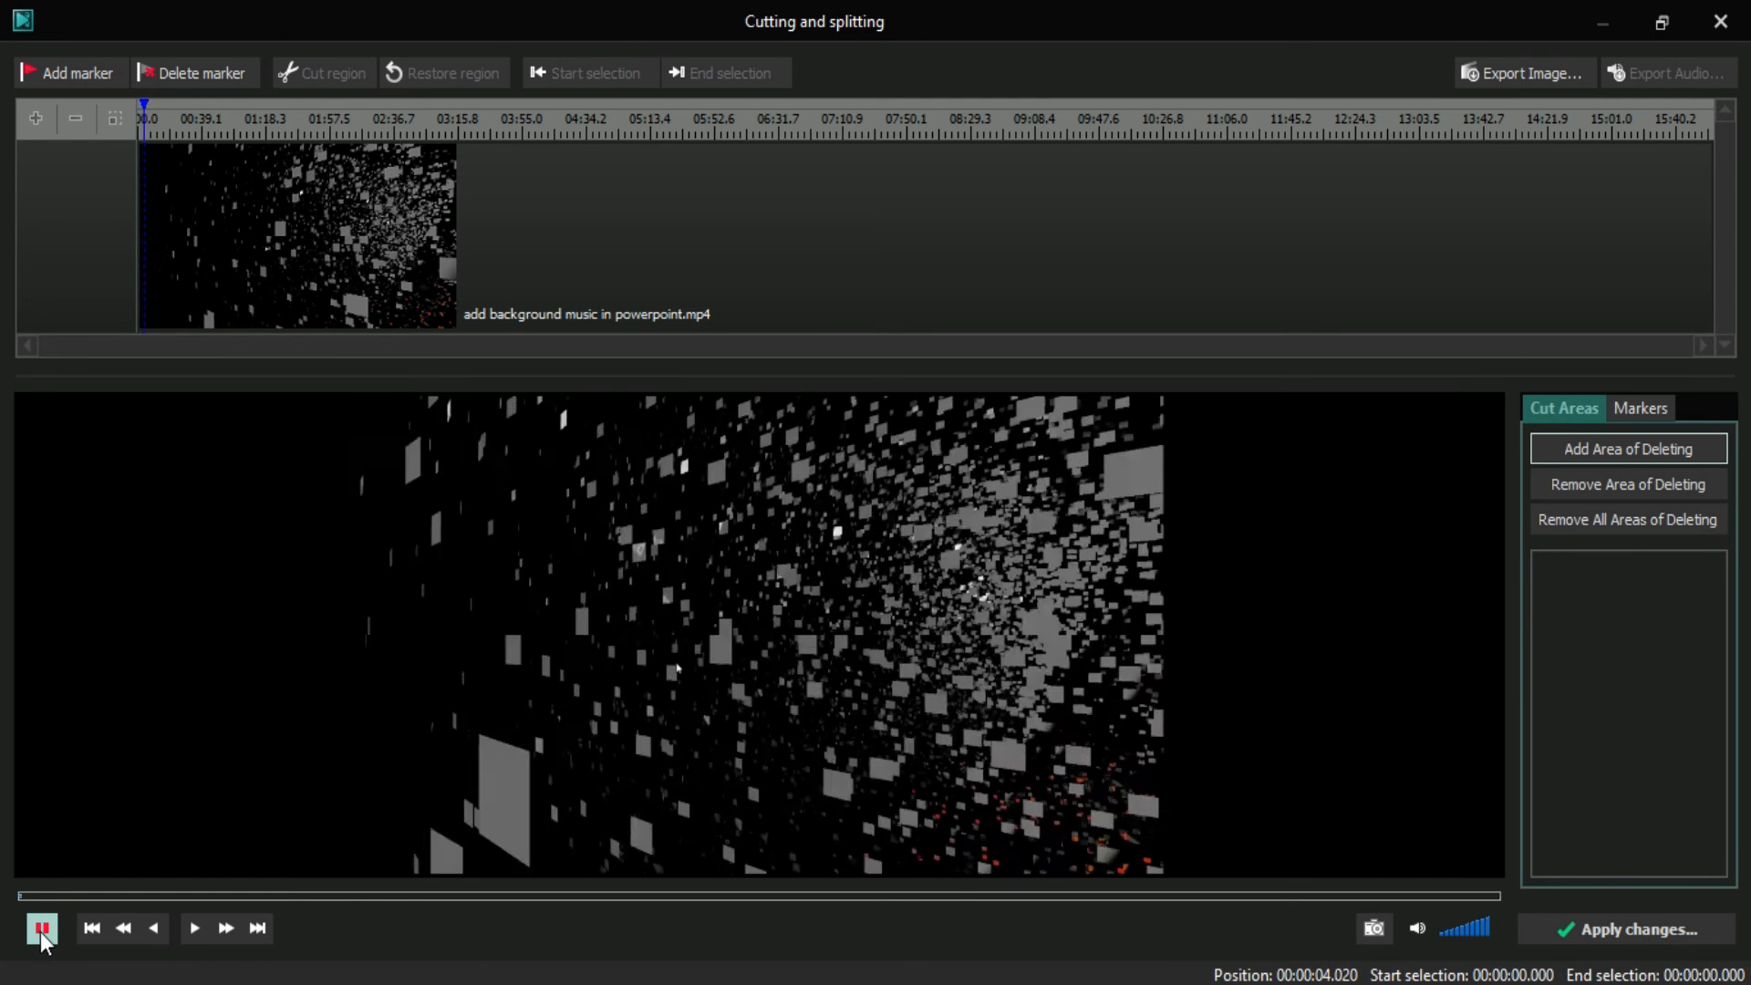
pyautogui.click(42, 930)
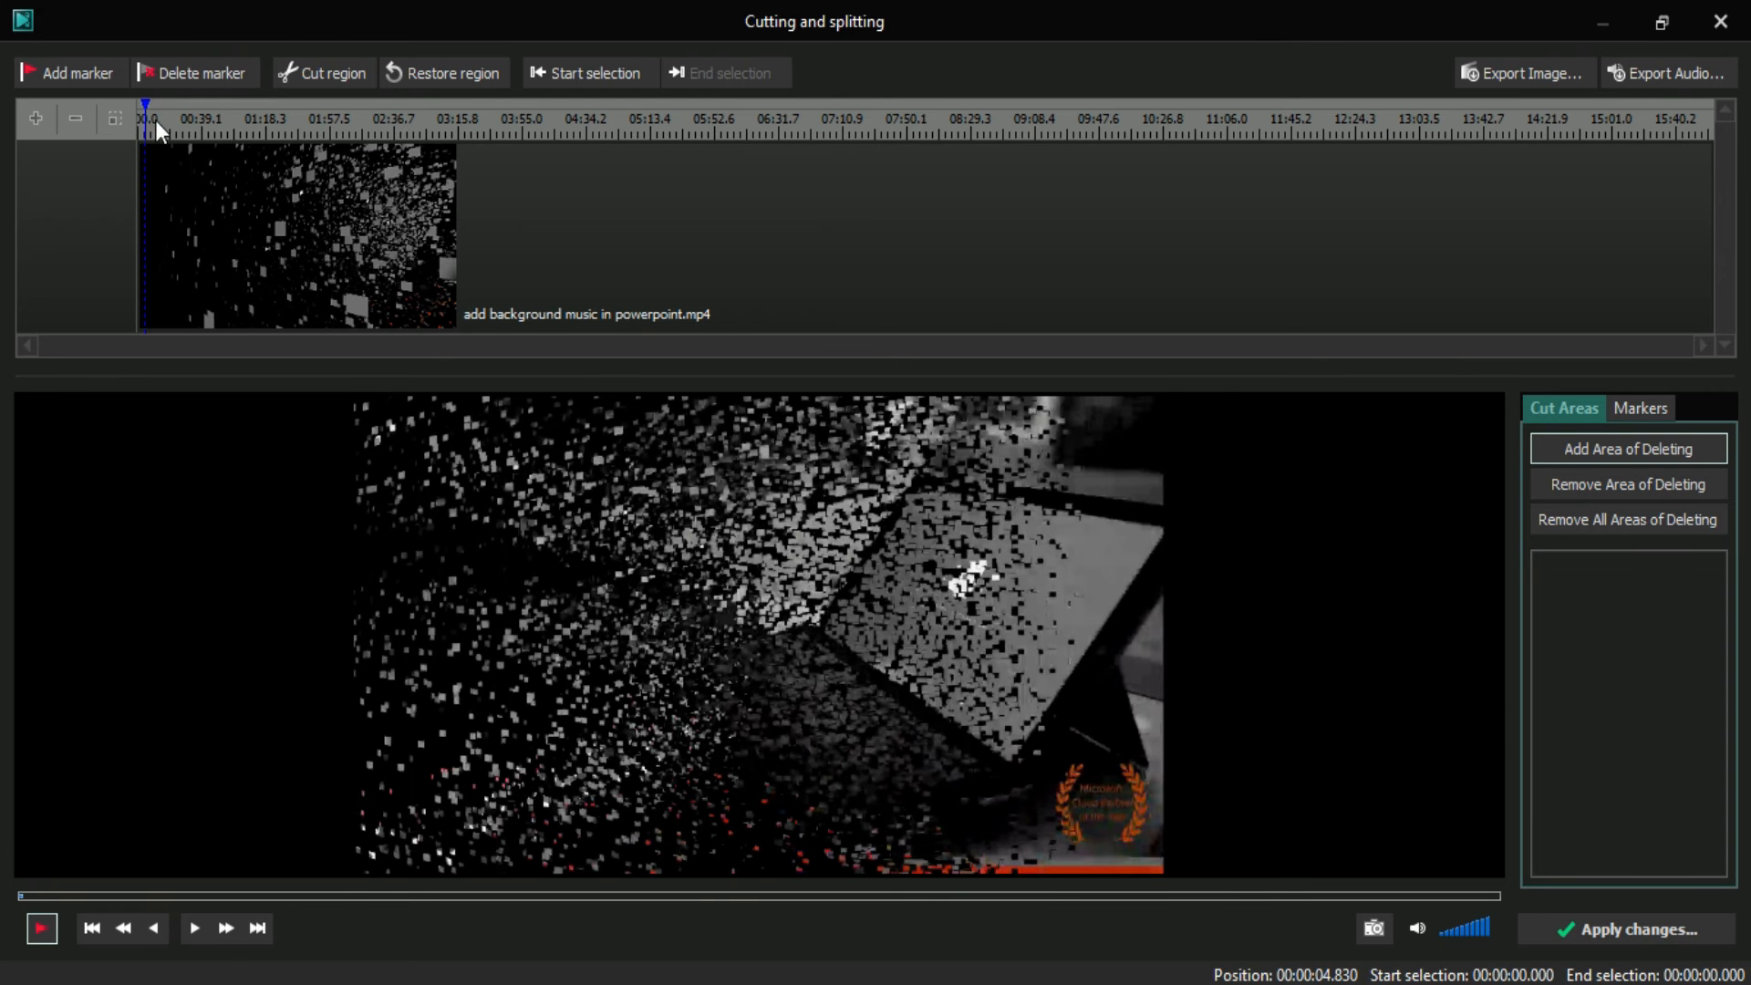
pyautogui.click(134, 107)
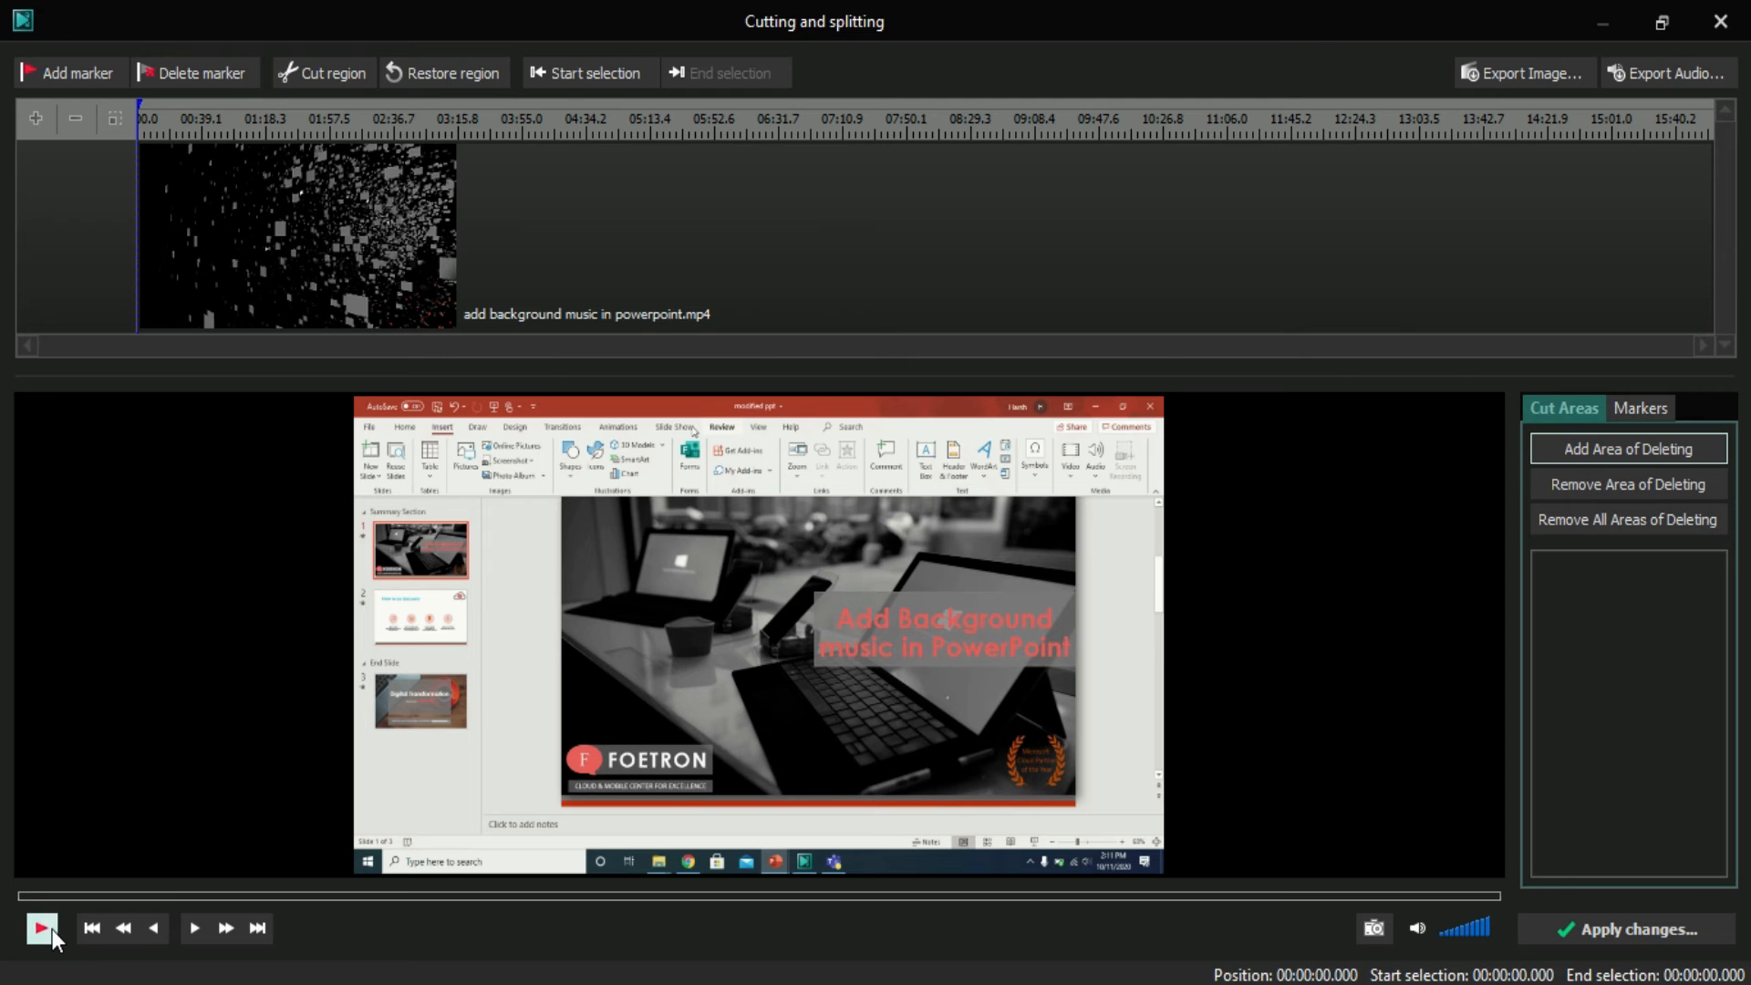
# Step: Play to 00:00:03.640, select from there back to the start, and cut that region from the video
pyautogui.click(52, 929)
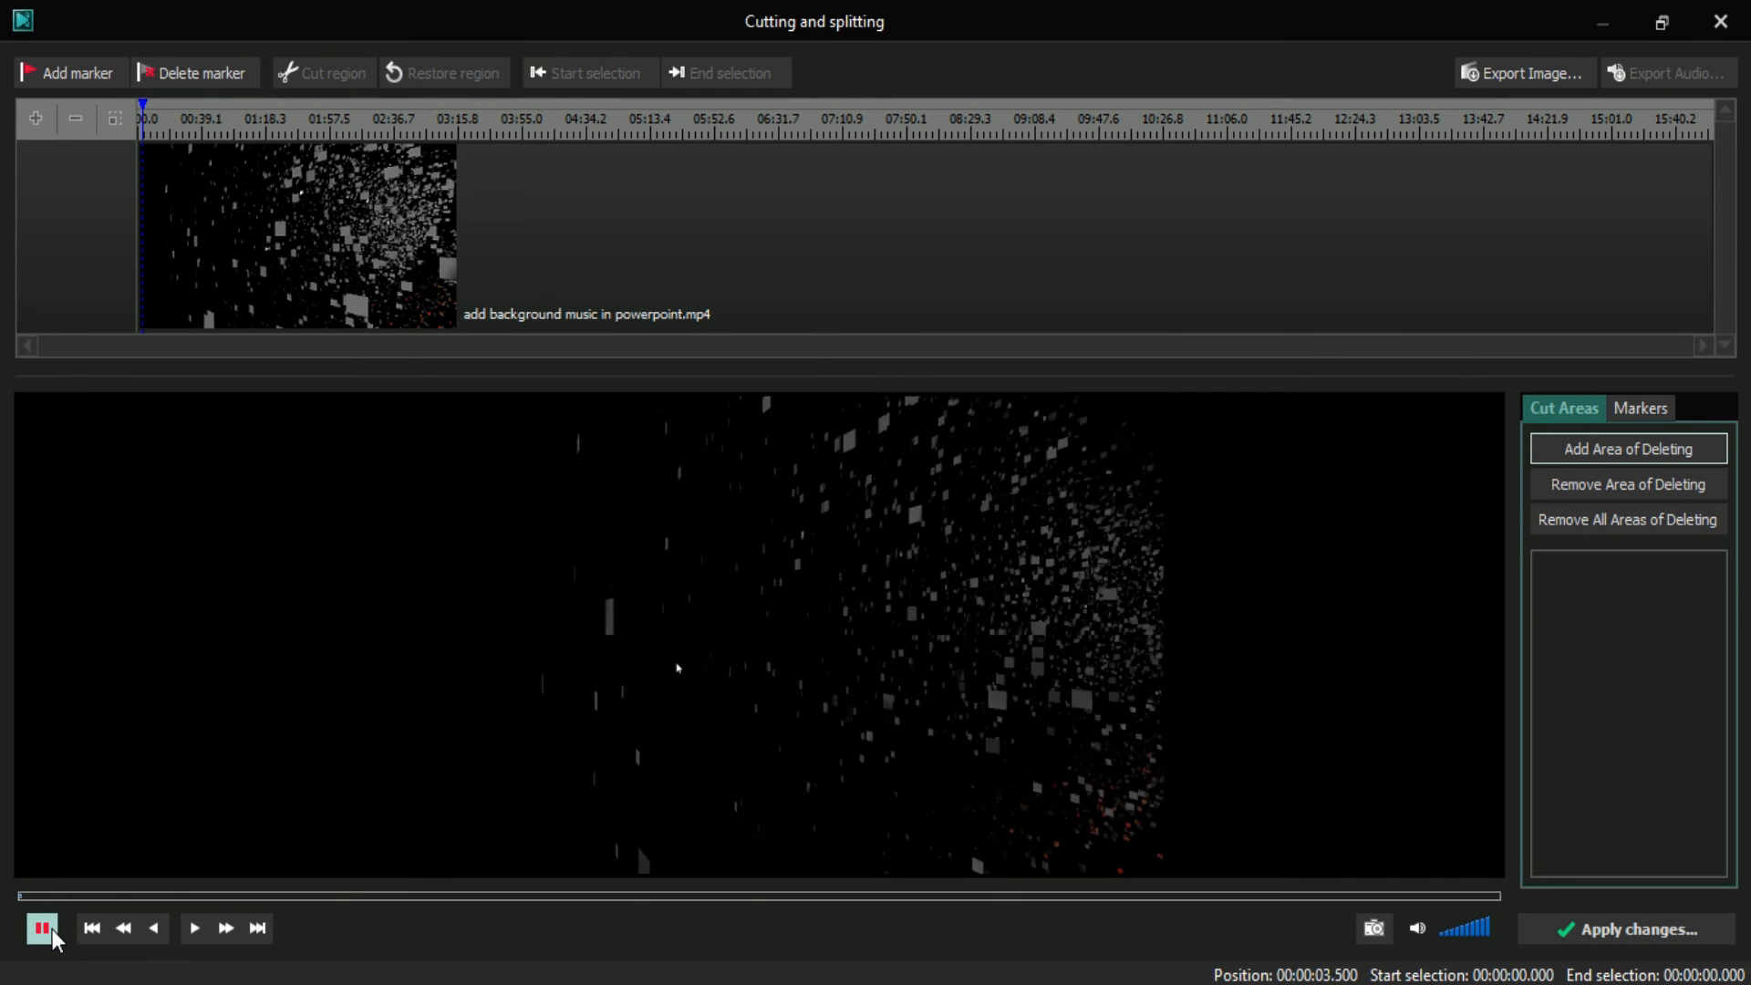
pyautogui.click(52, 928)
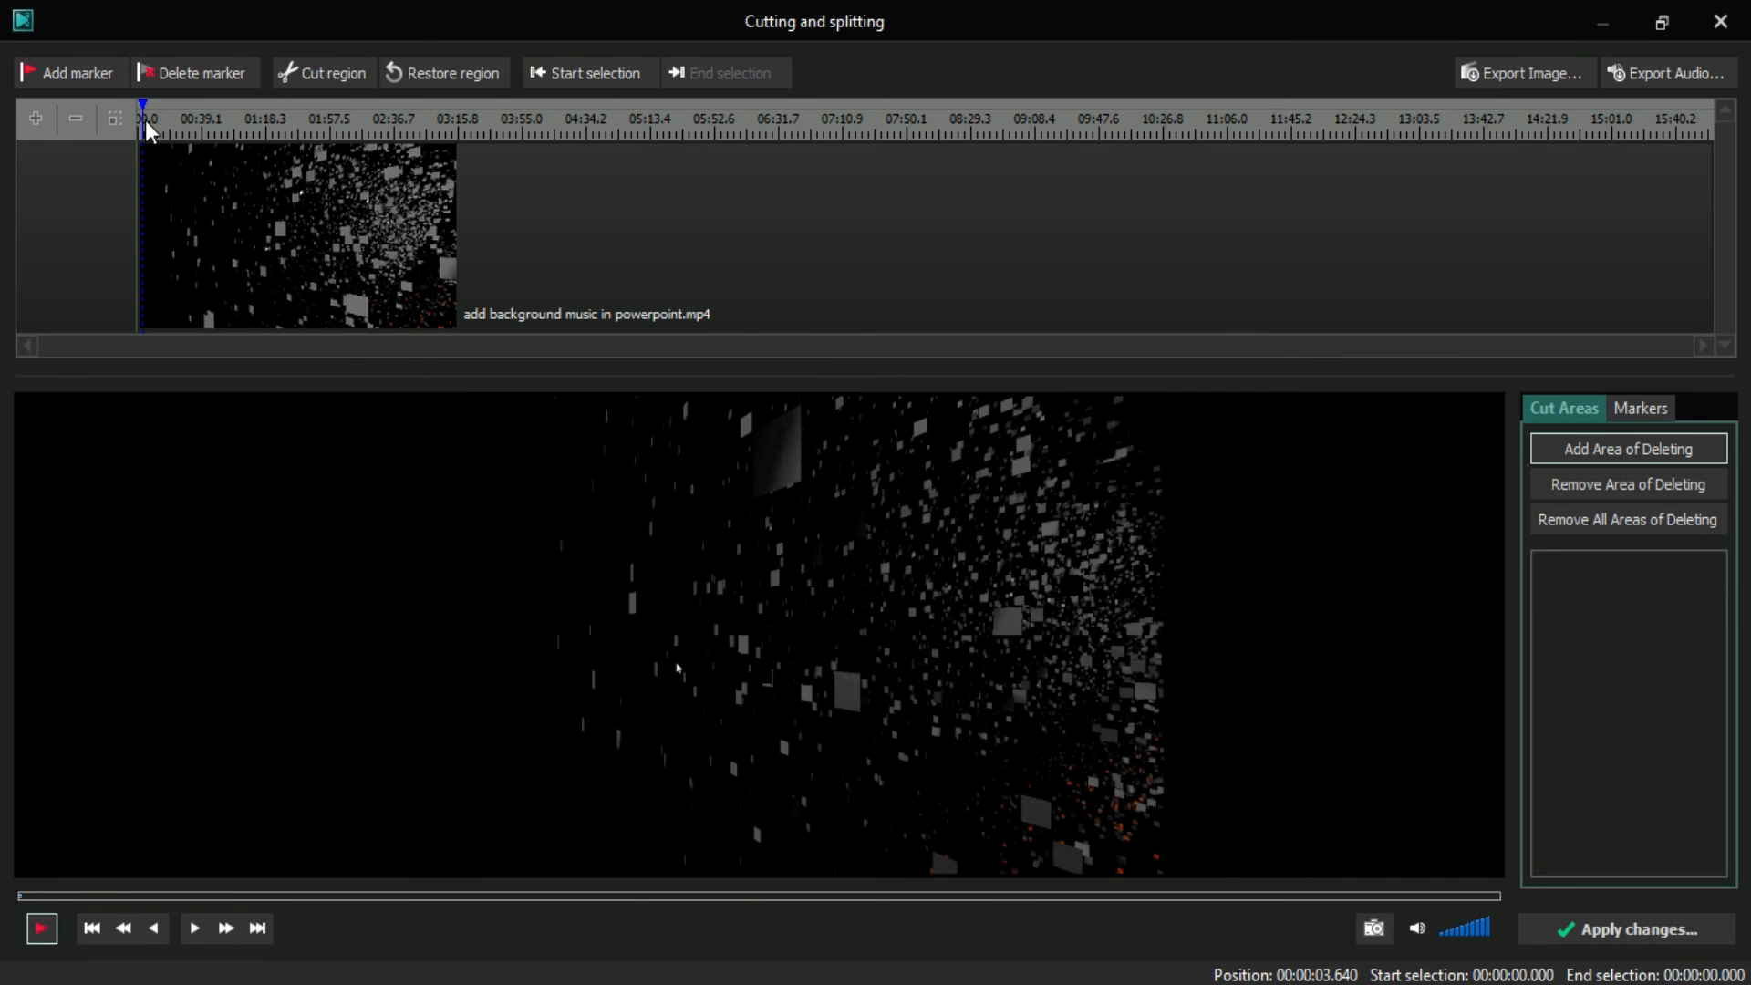
pyautogui.moveTo(143, 118); pyautogui.dragTo(122, 123)
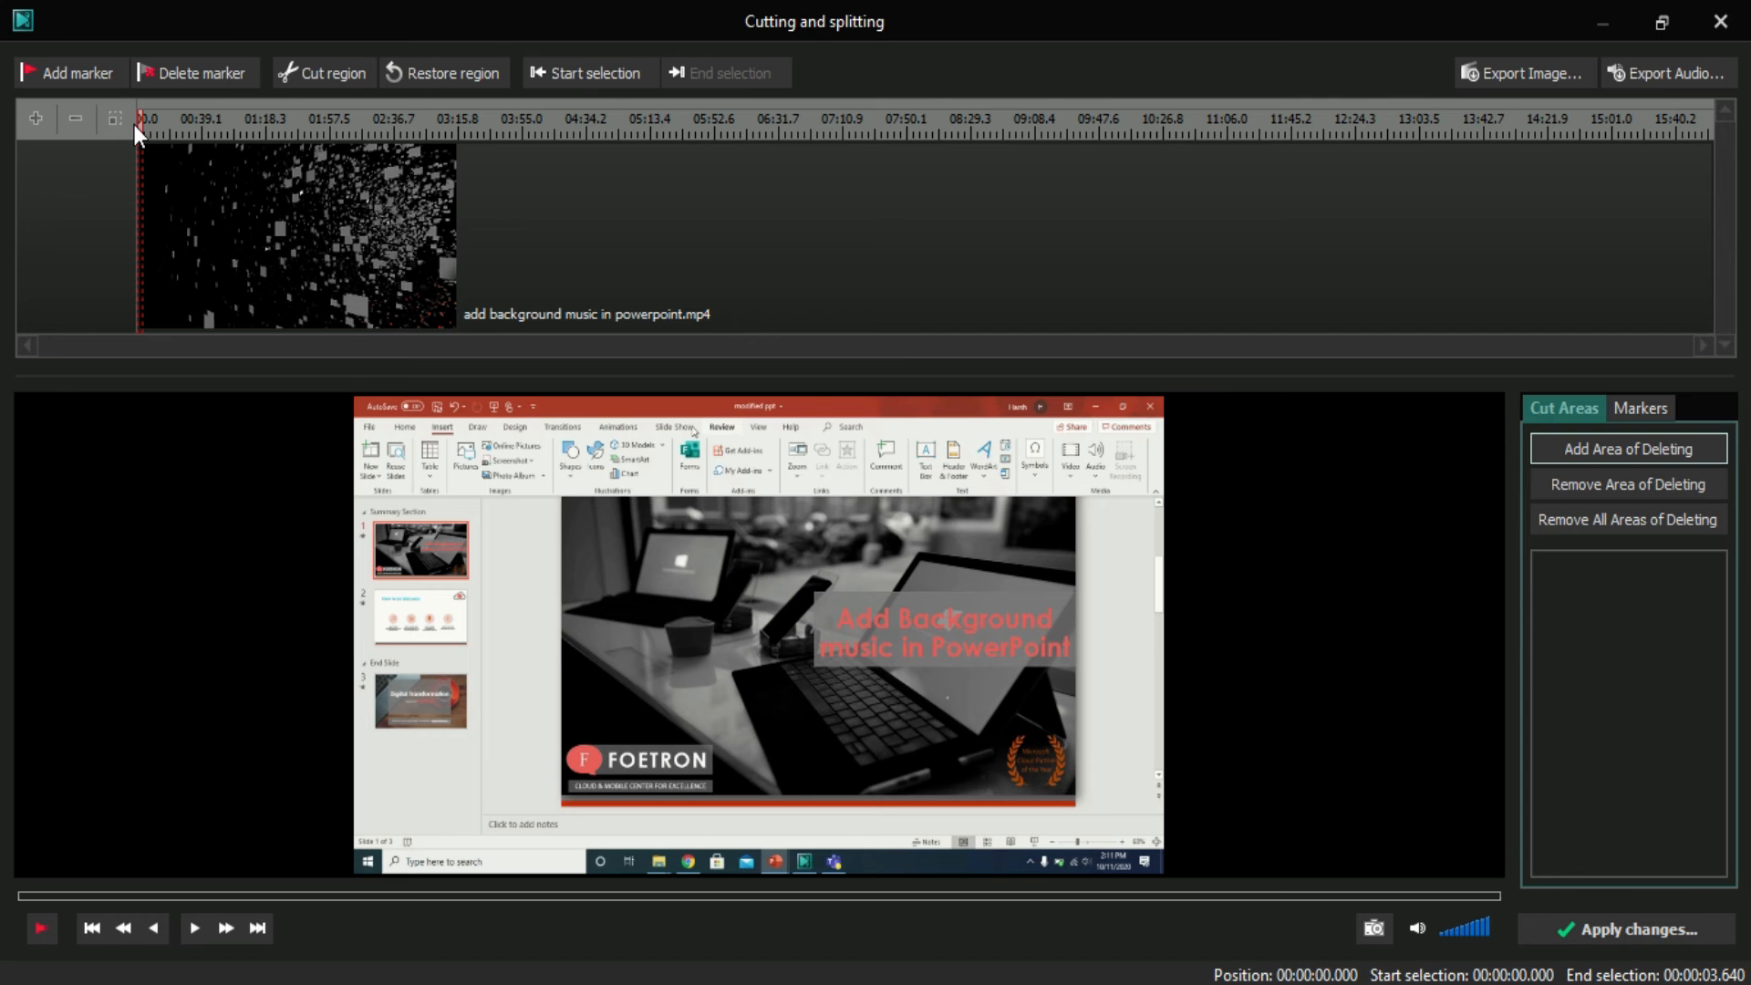
pyautogui.click(311, 80)
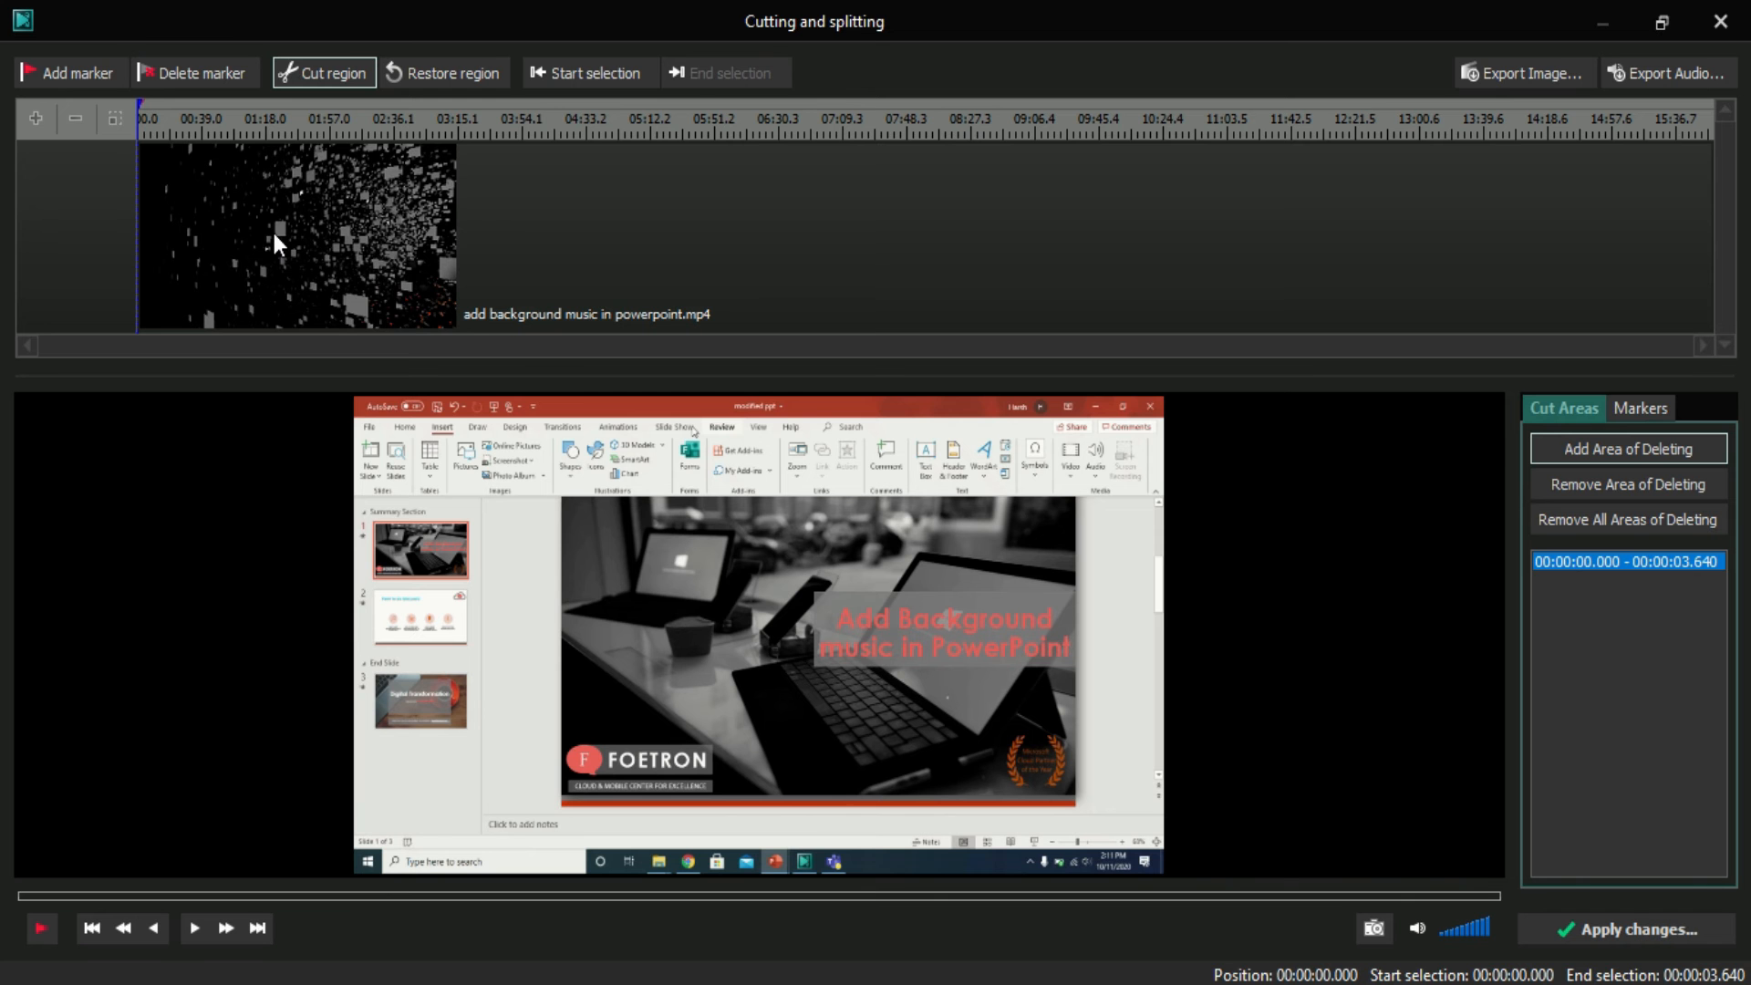
# Step: Play the video briefly past the cut opening and review the lists of cut areas and markers
pyautogui.click(42, 925)
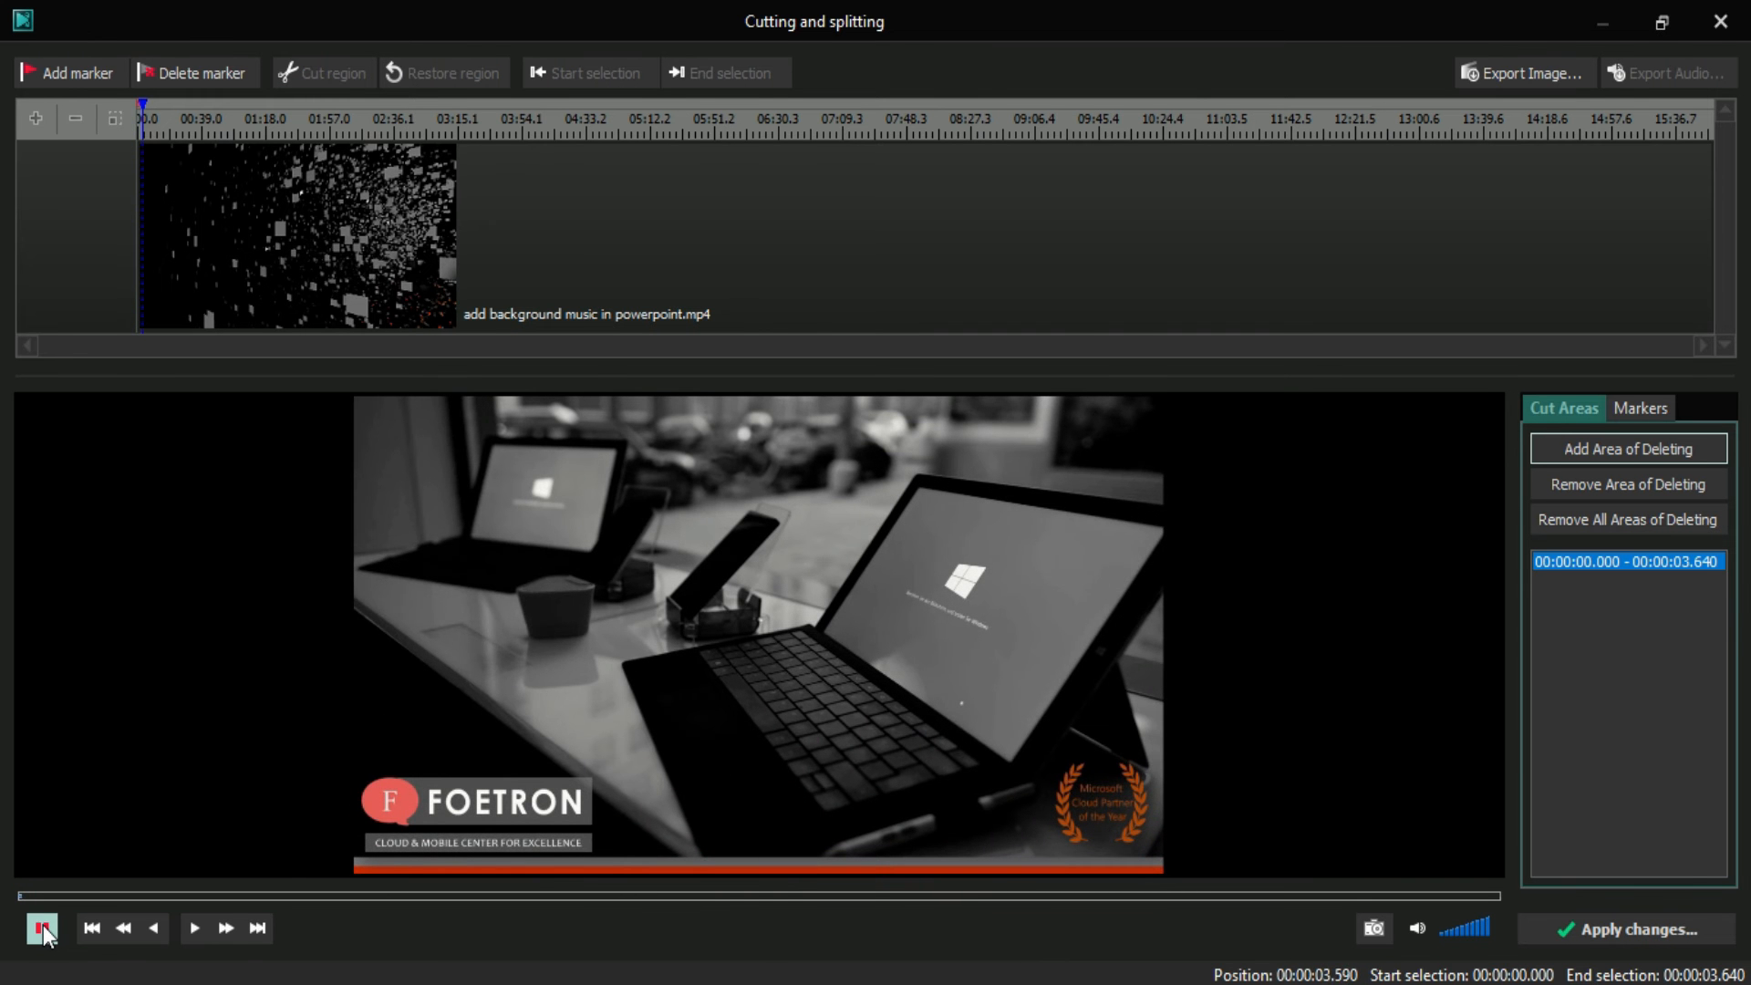
pyautogui.press('space')
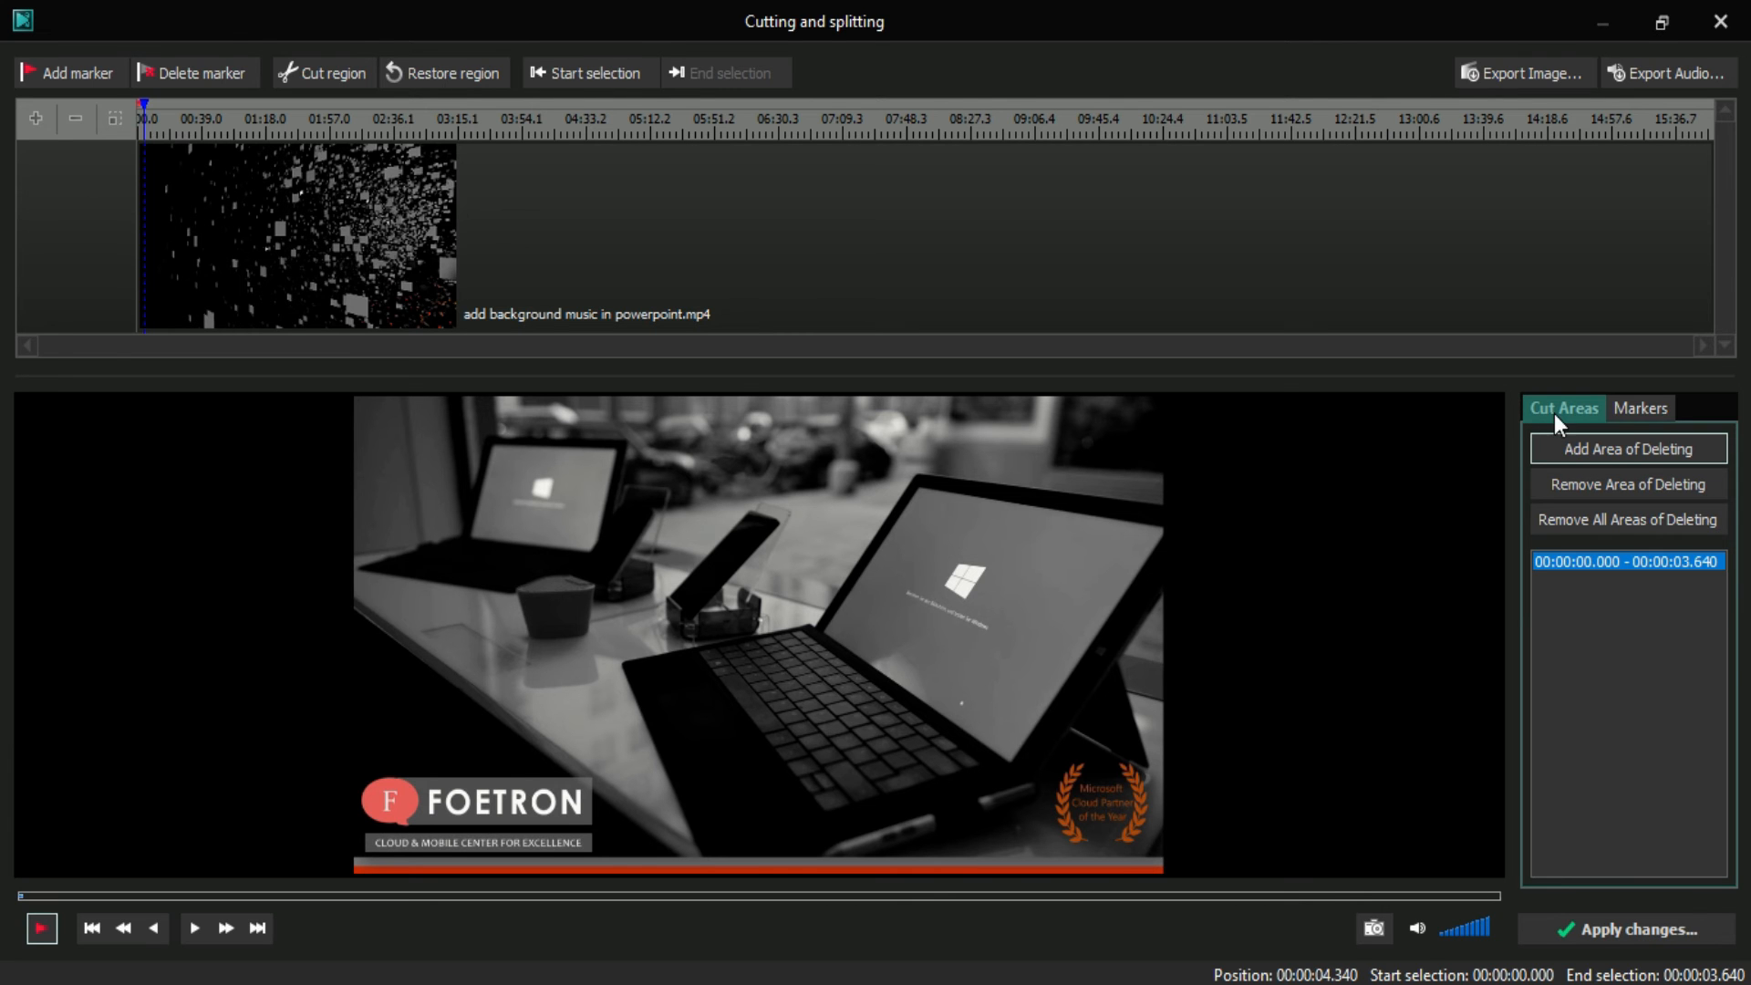
pyautogui.click(1629, 406)
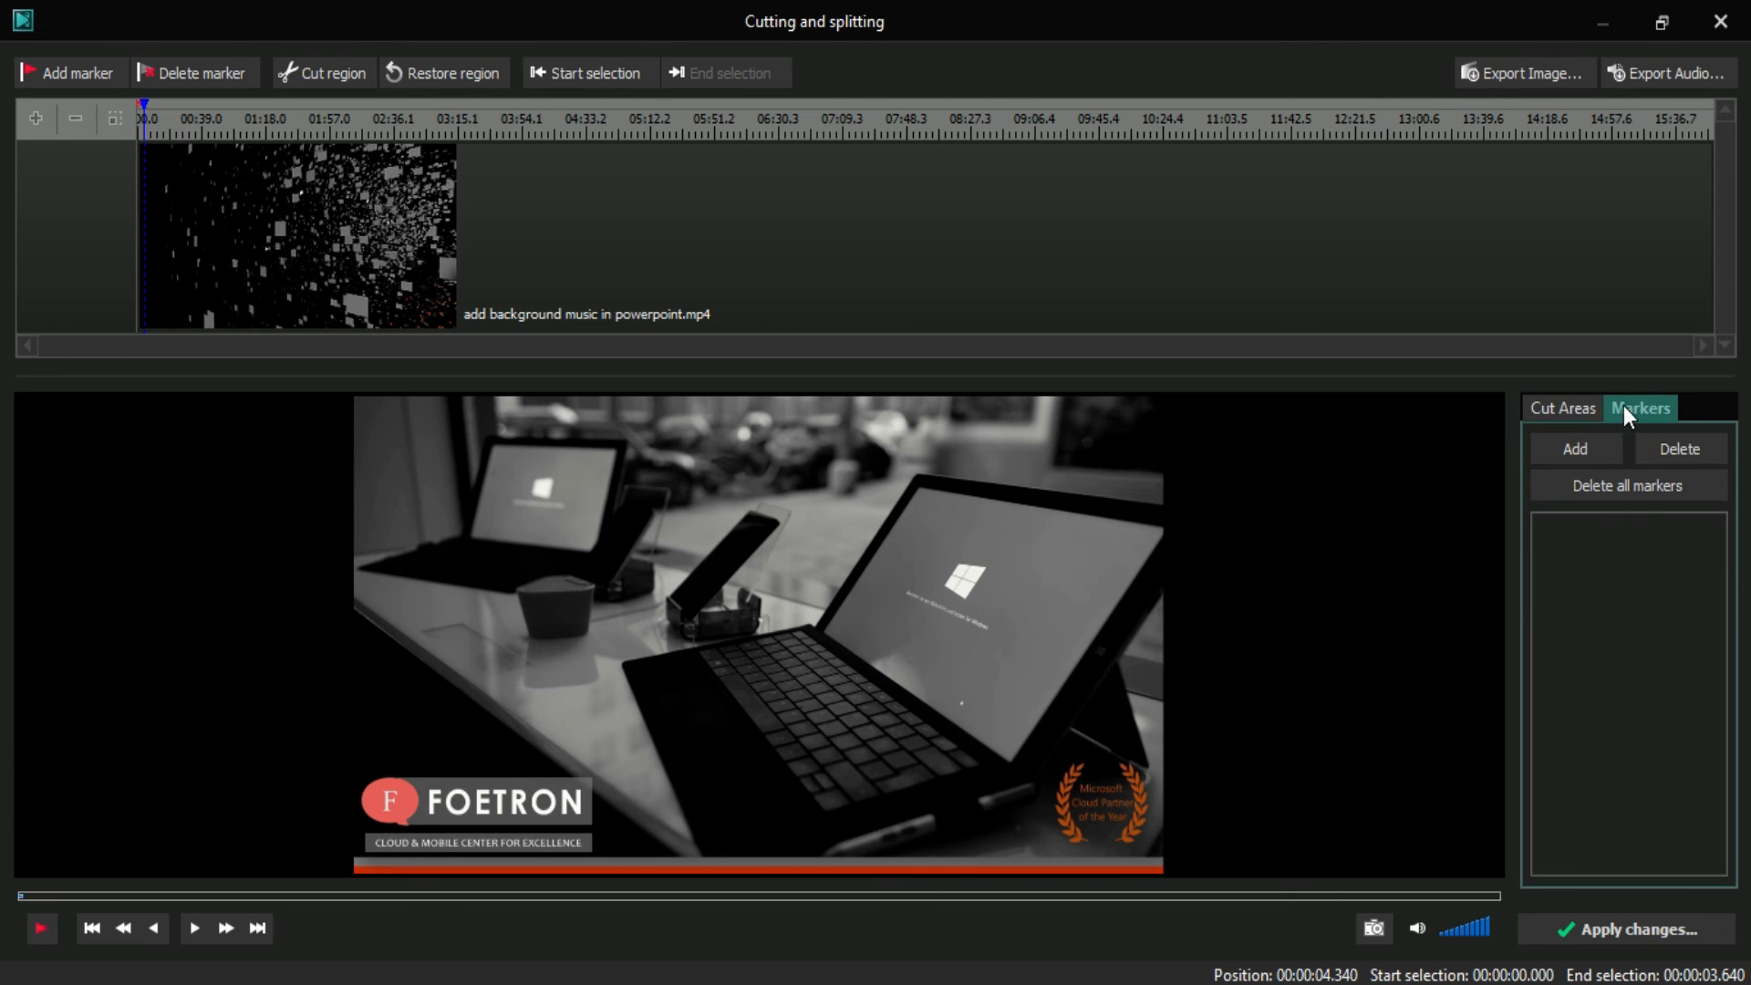
pyautogui.click(1590, 409)
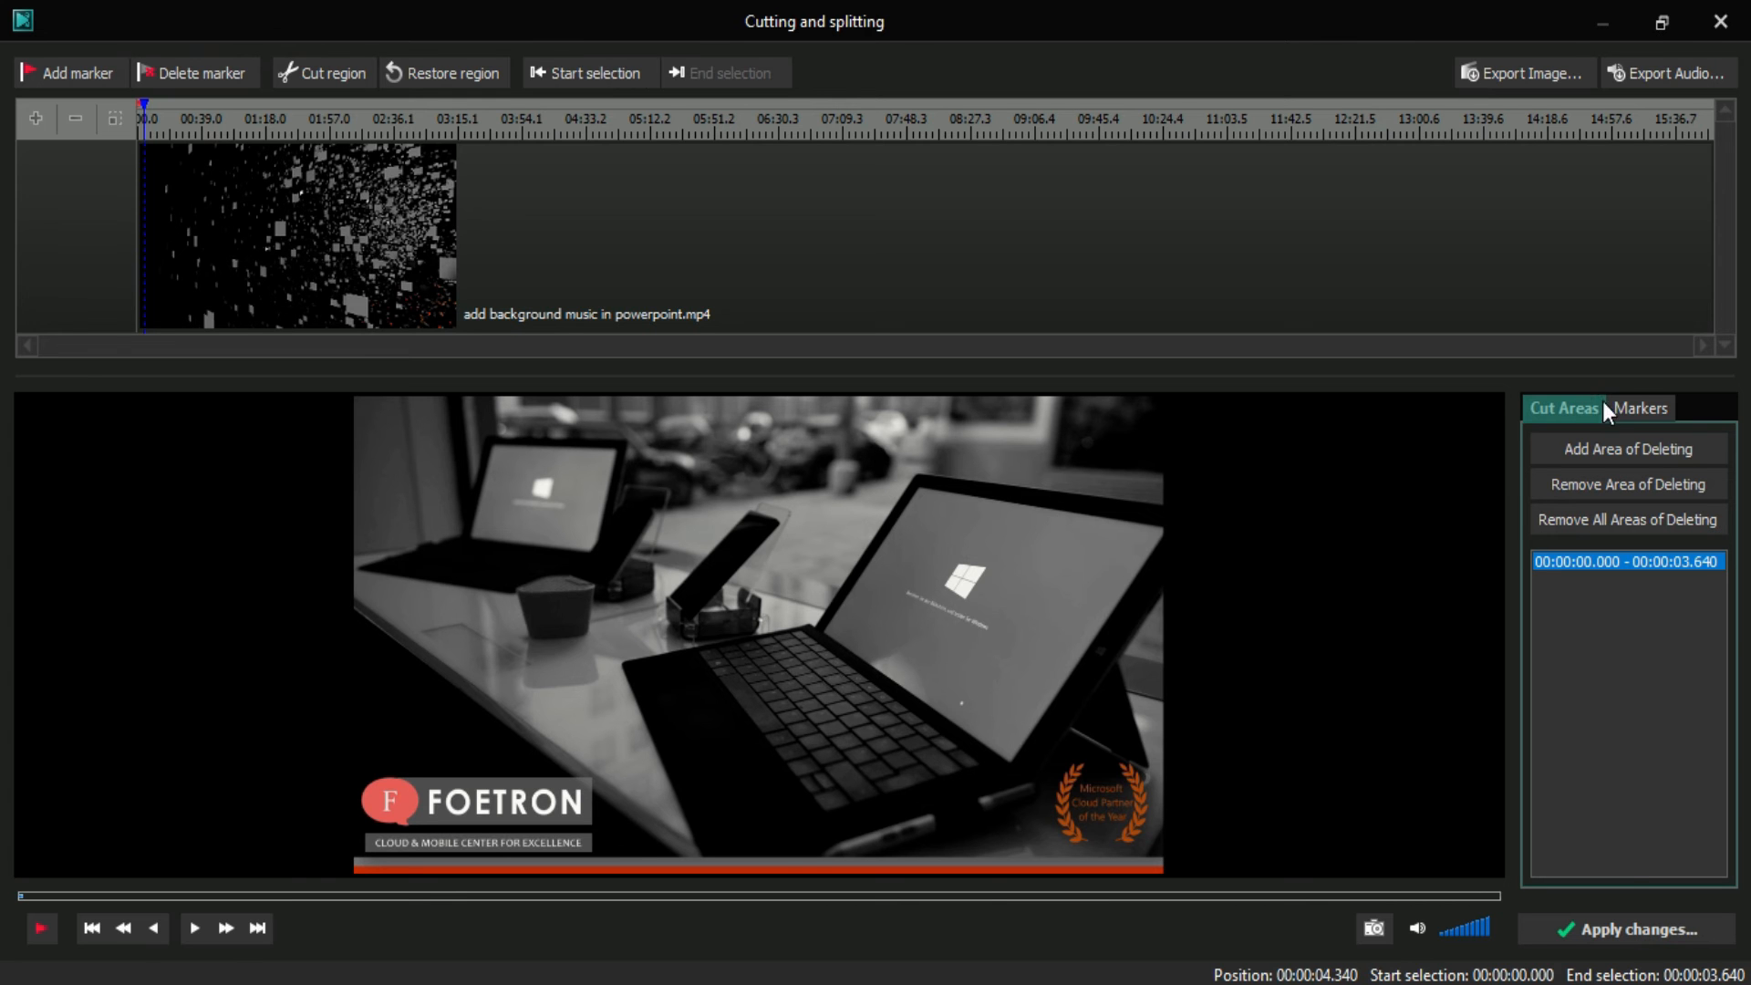
pyautogui.click(1632, 415)
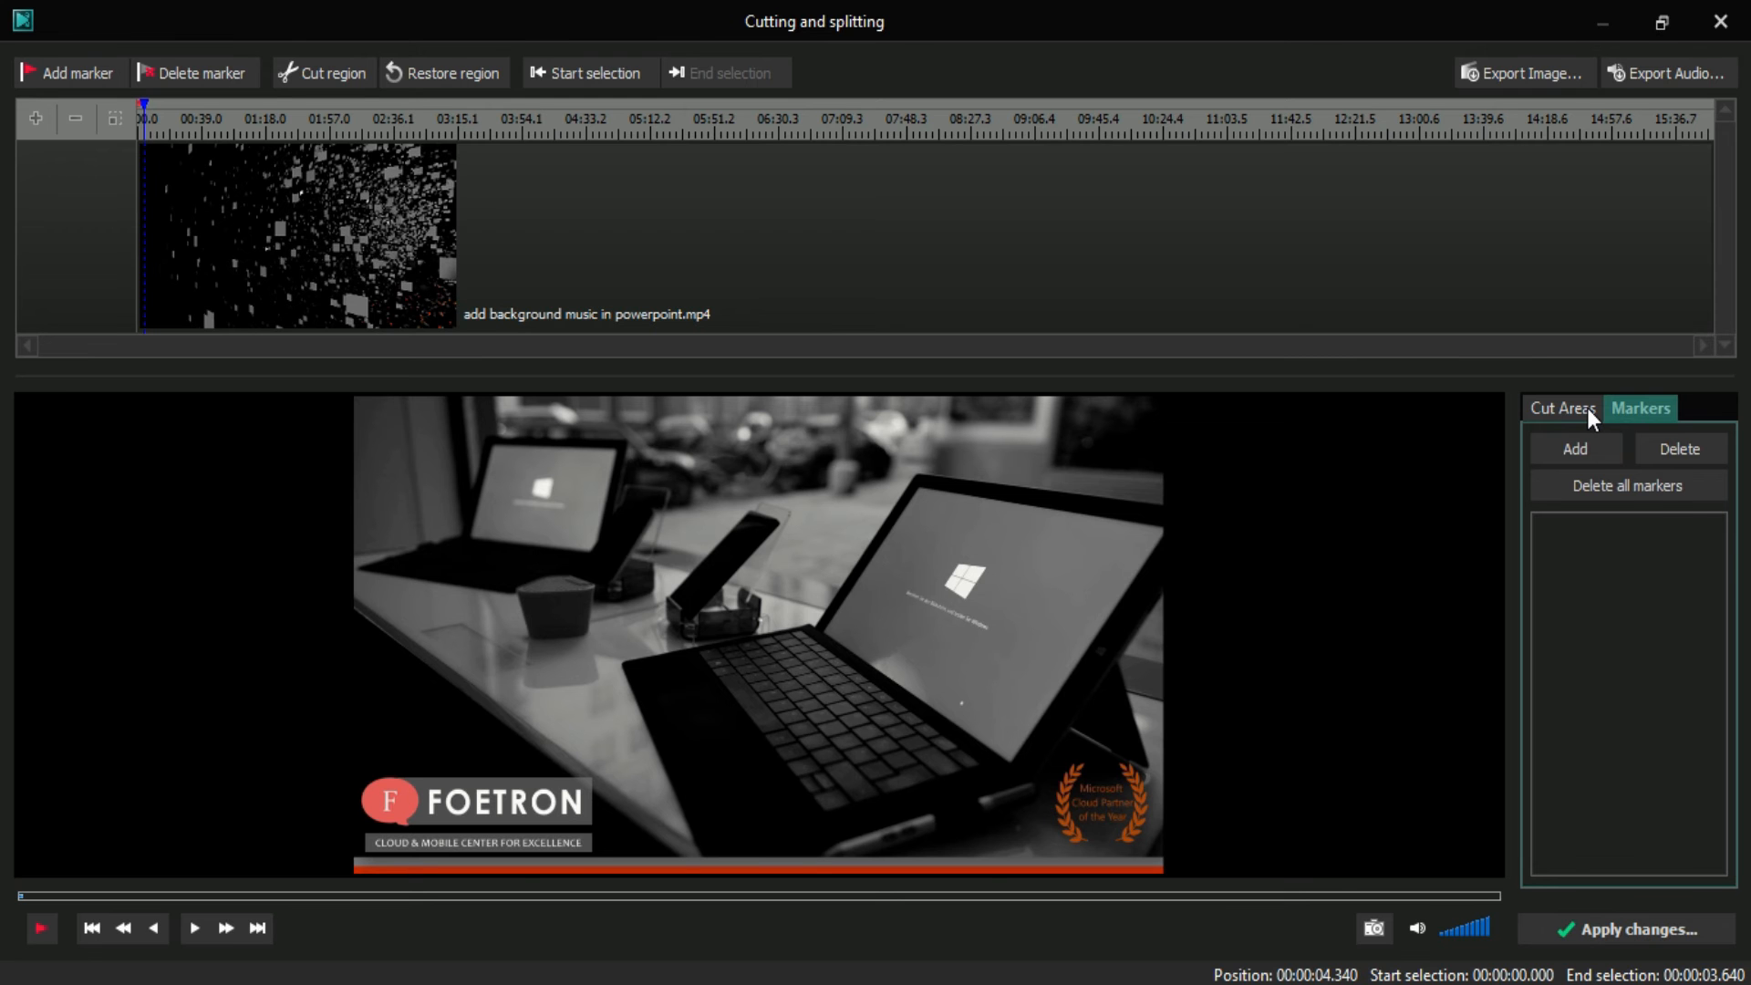
pyautogui.click(1587, 408)
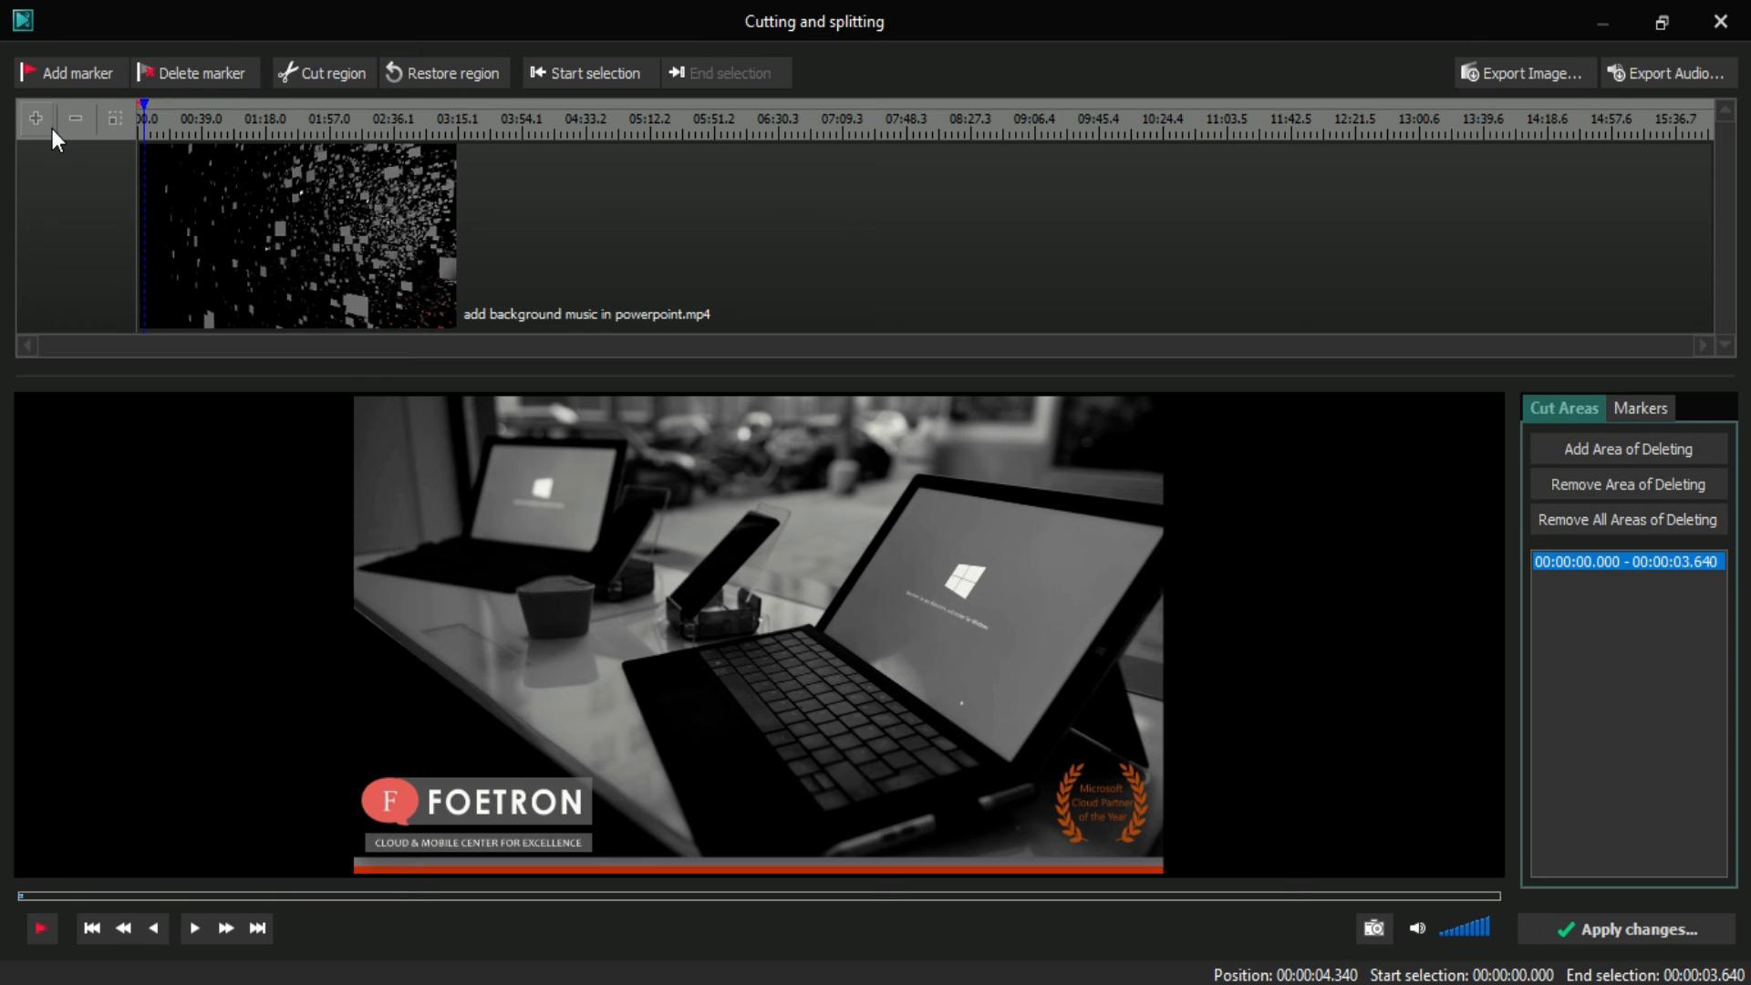
pyautogui.click(47, 928)
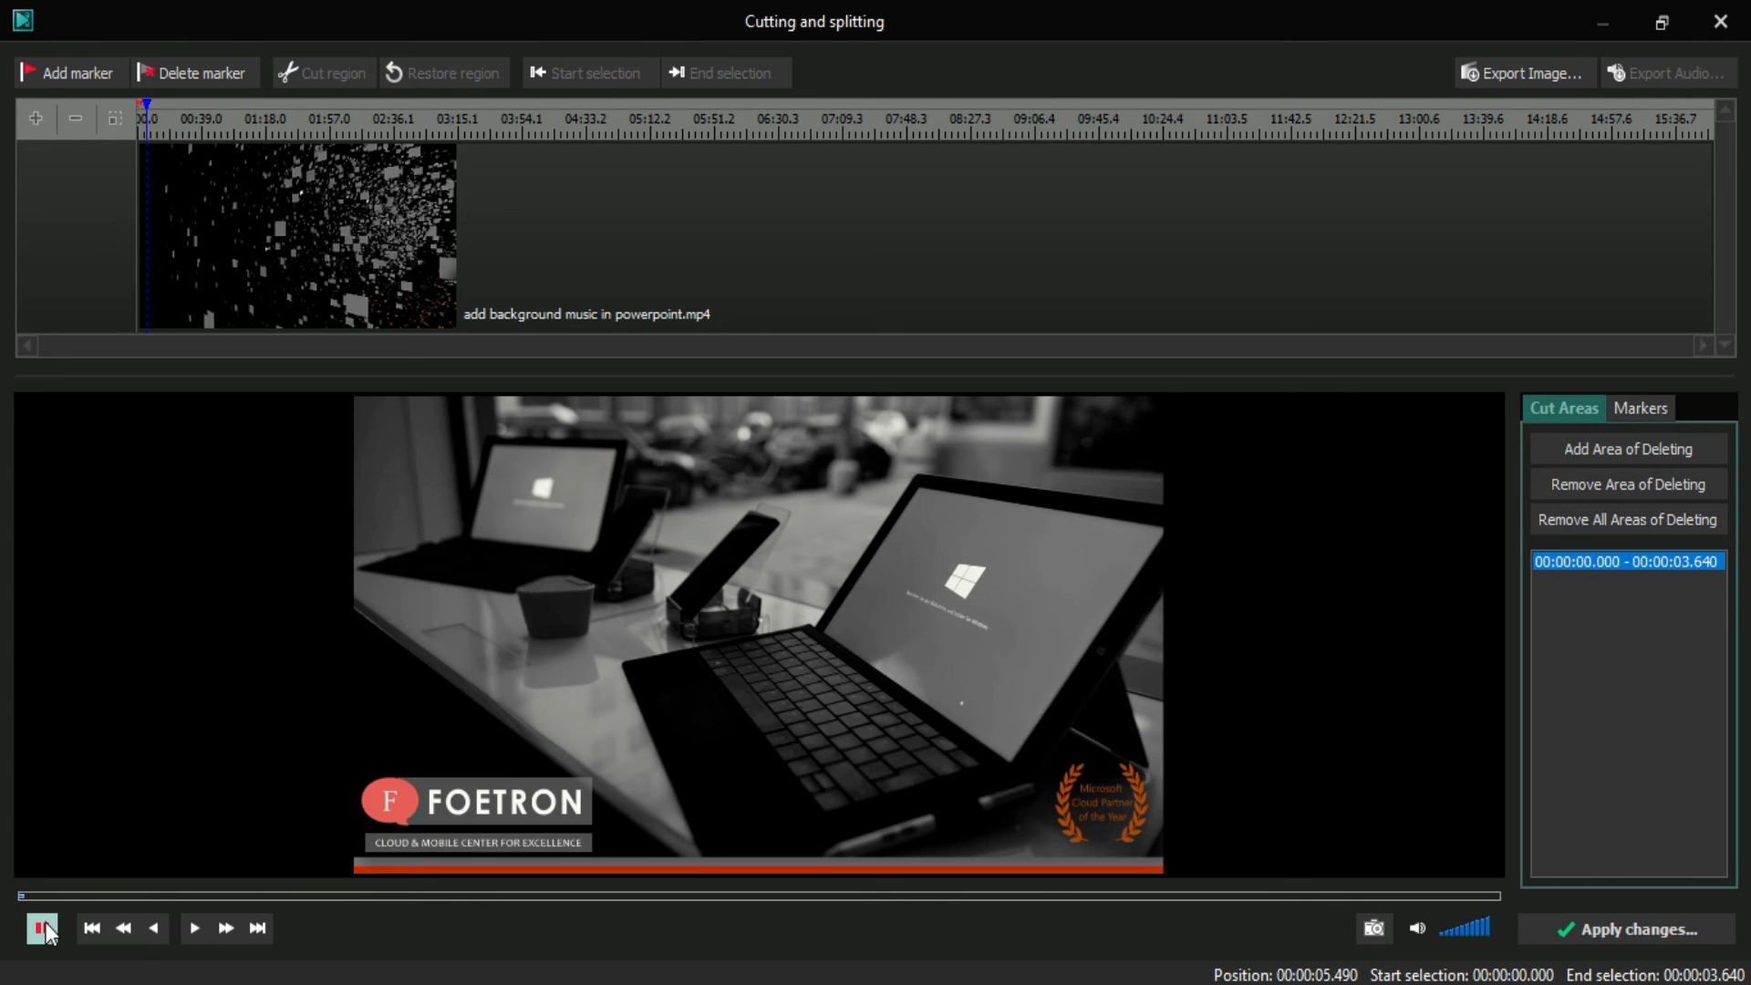
pyautogui.press('space')
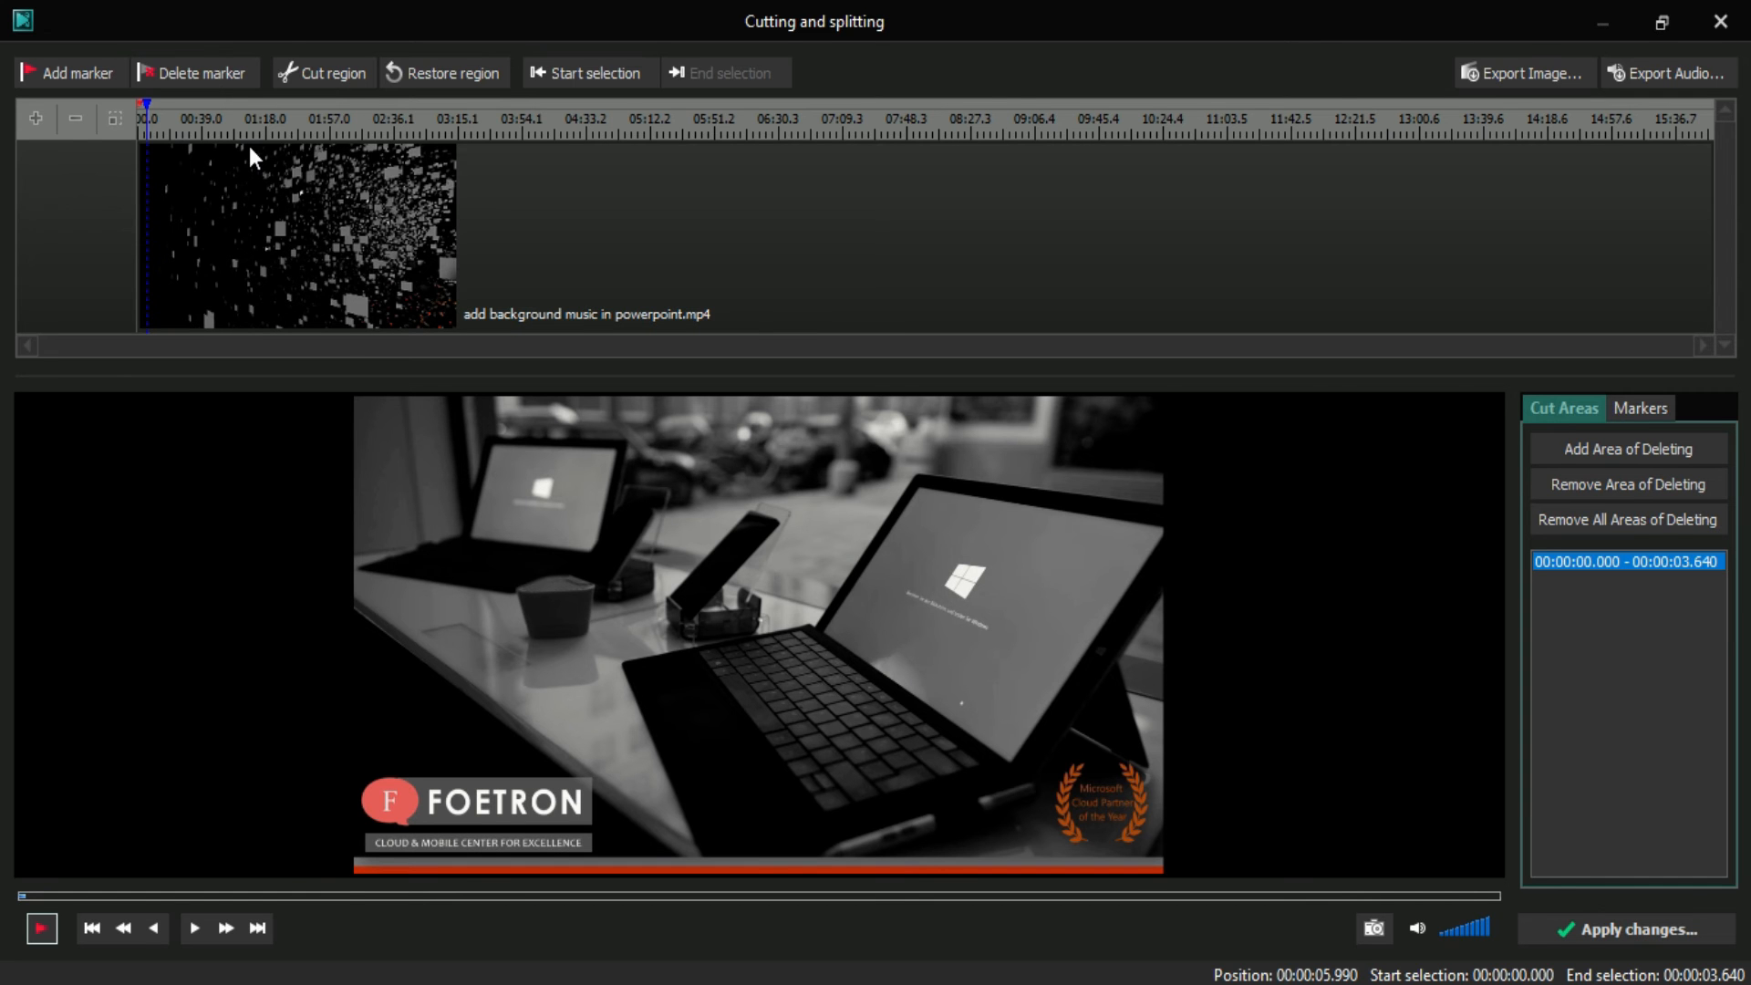
# Step: Try finer timeline scales while playing the title slide up to 00:00:08.890
pyautogui.click(36, 117)
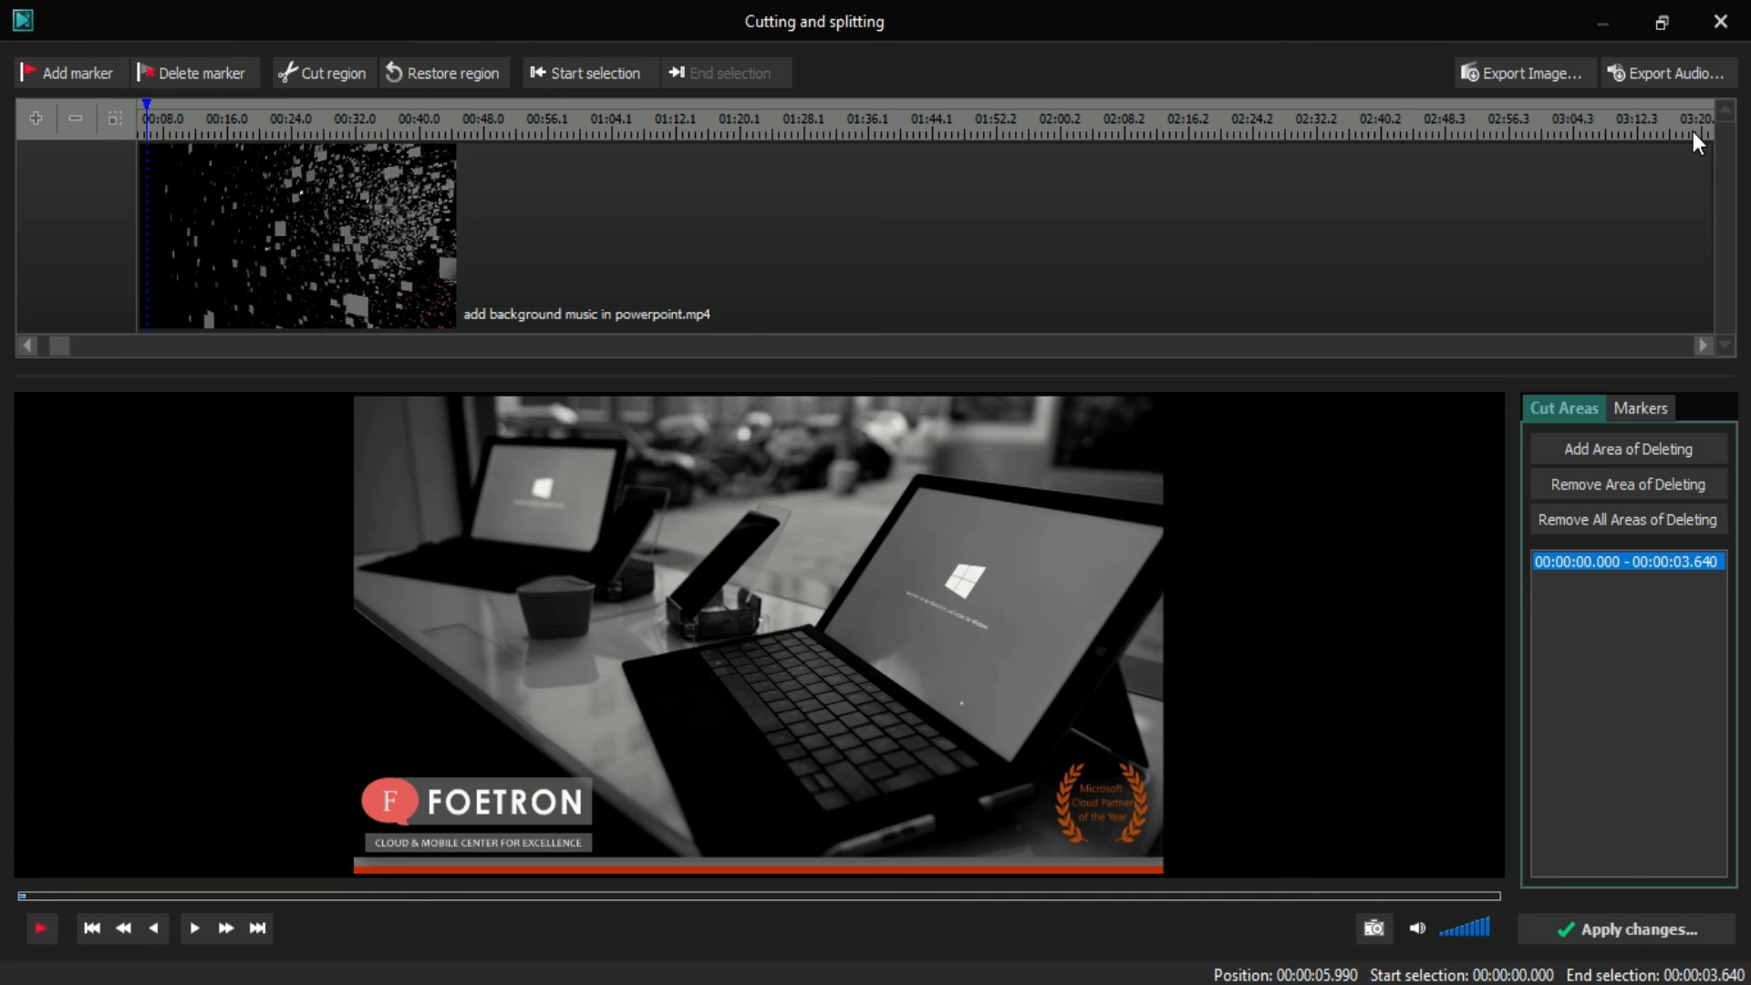
pyautogui.click(36, 119)
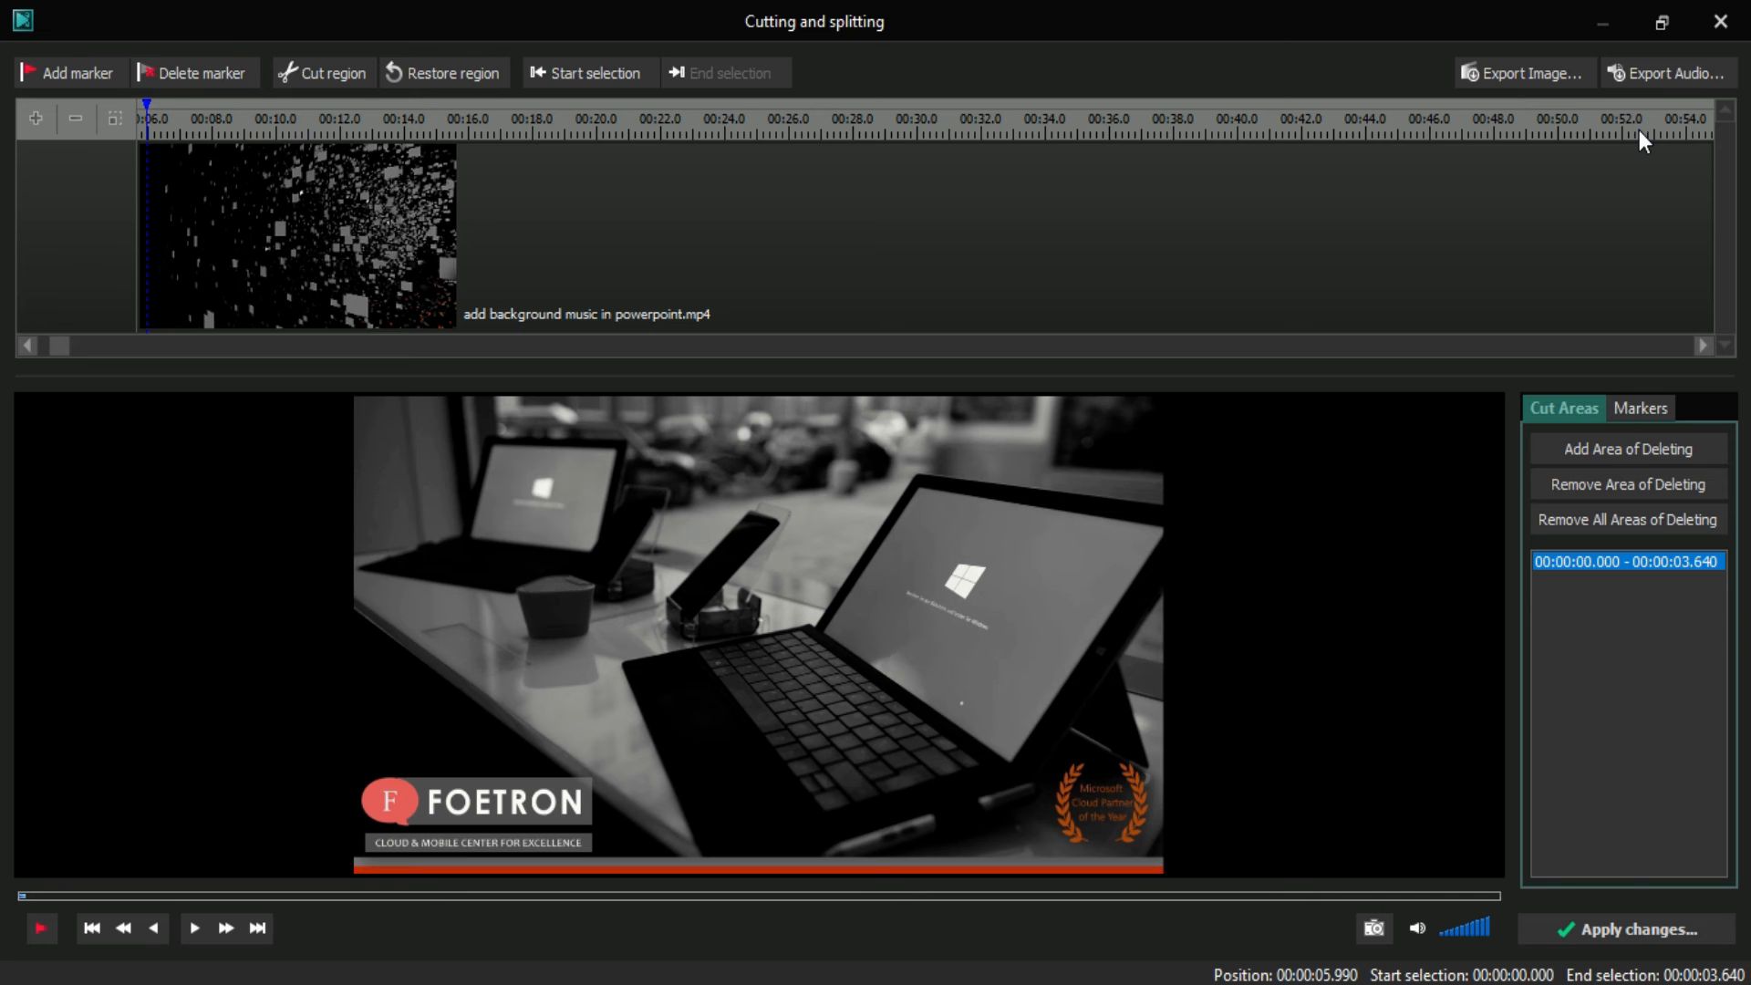
pyautogui.click(42, 930)
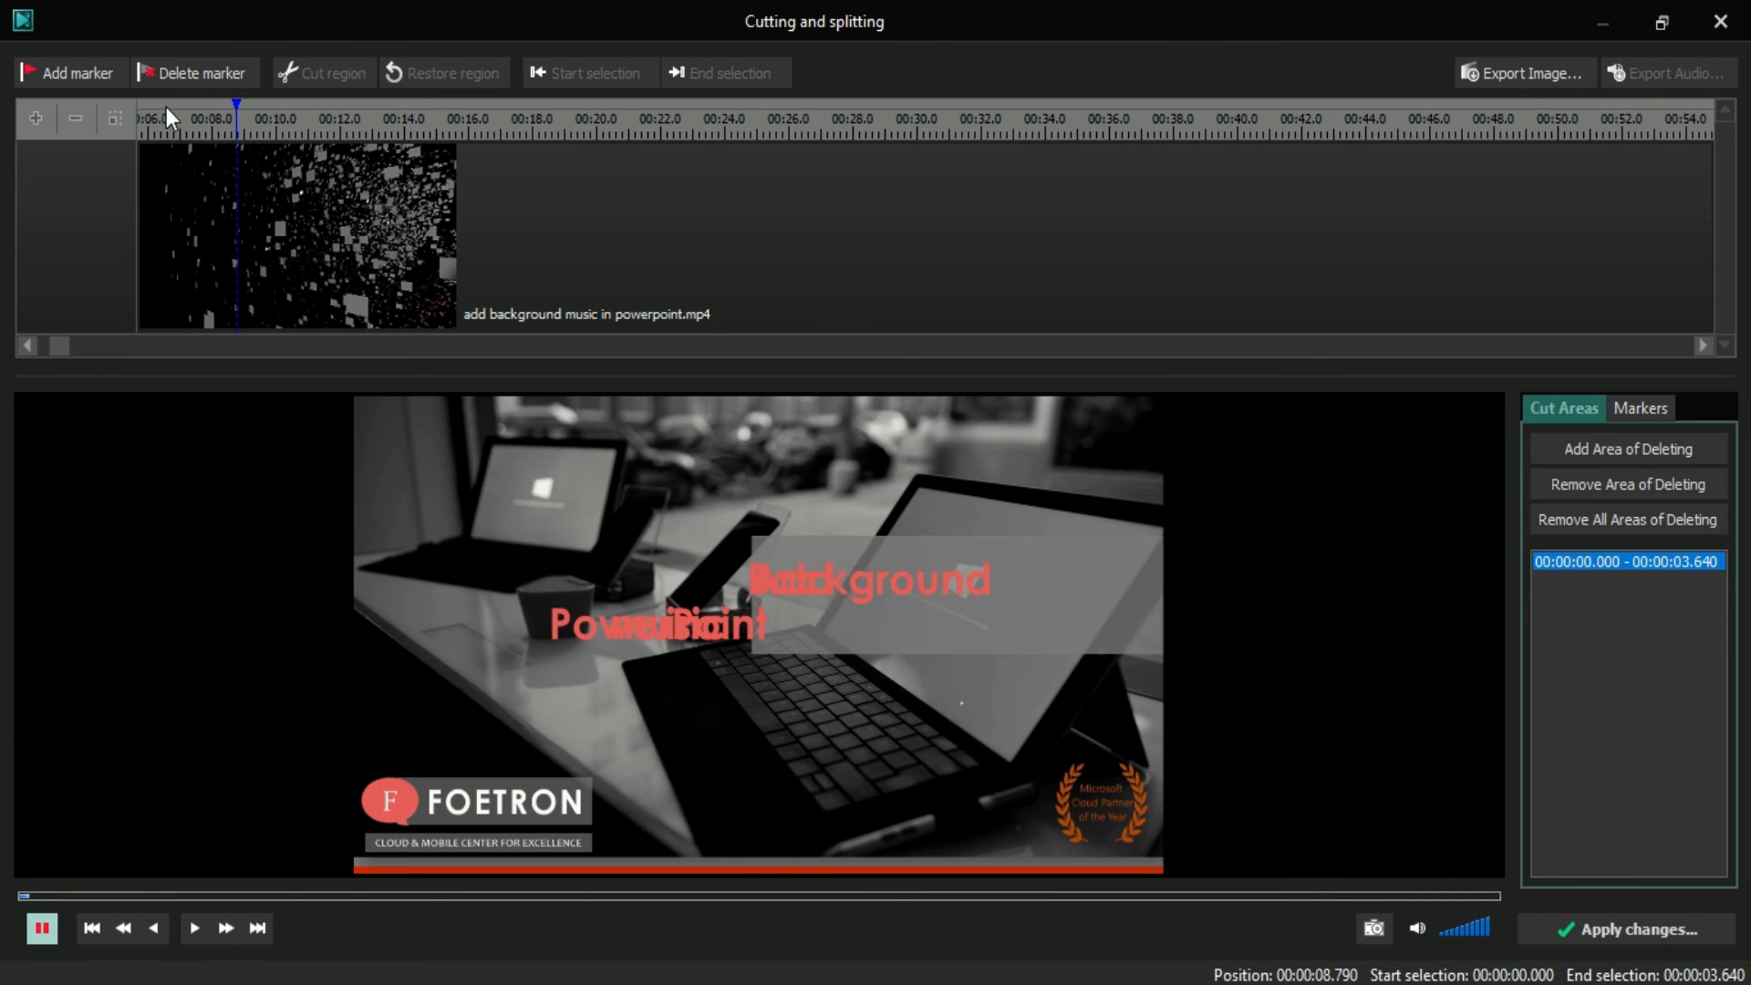
pyautogui.press('space')
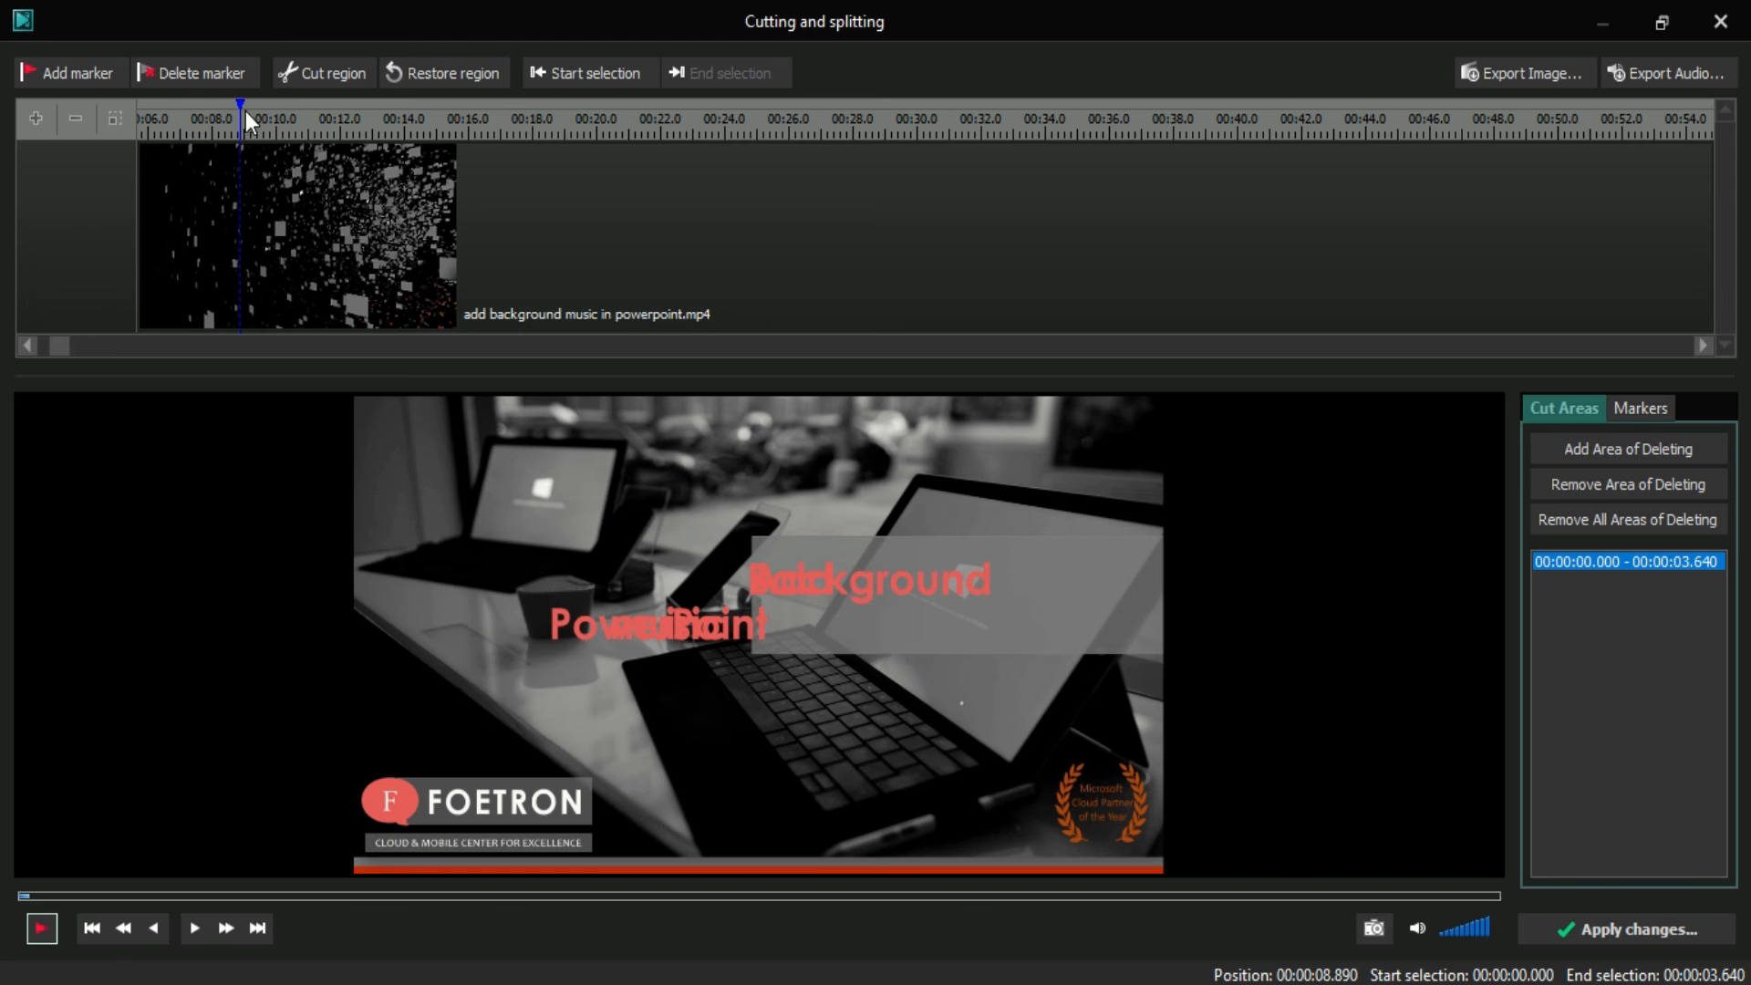
pyautogui.click(74, 118)
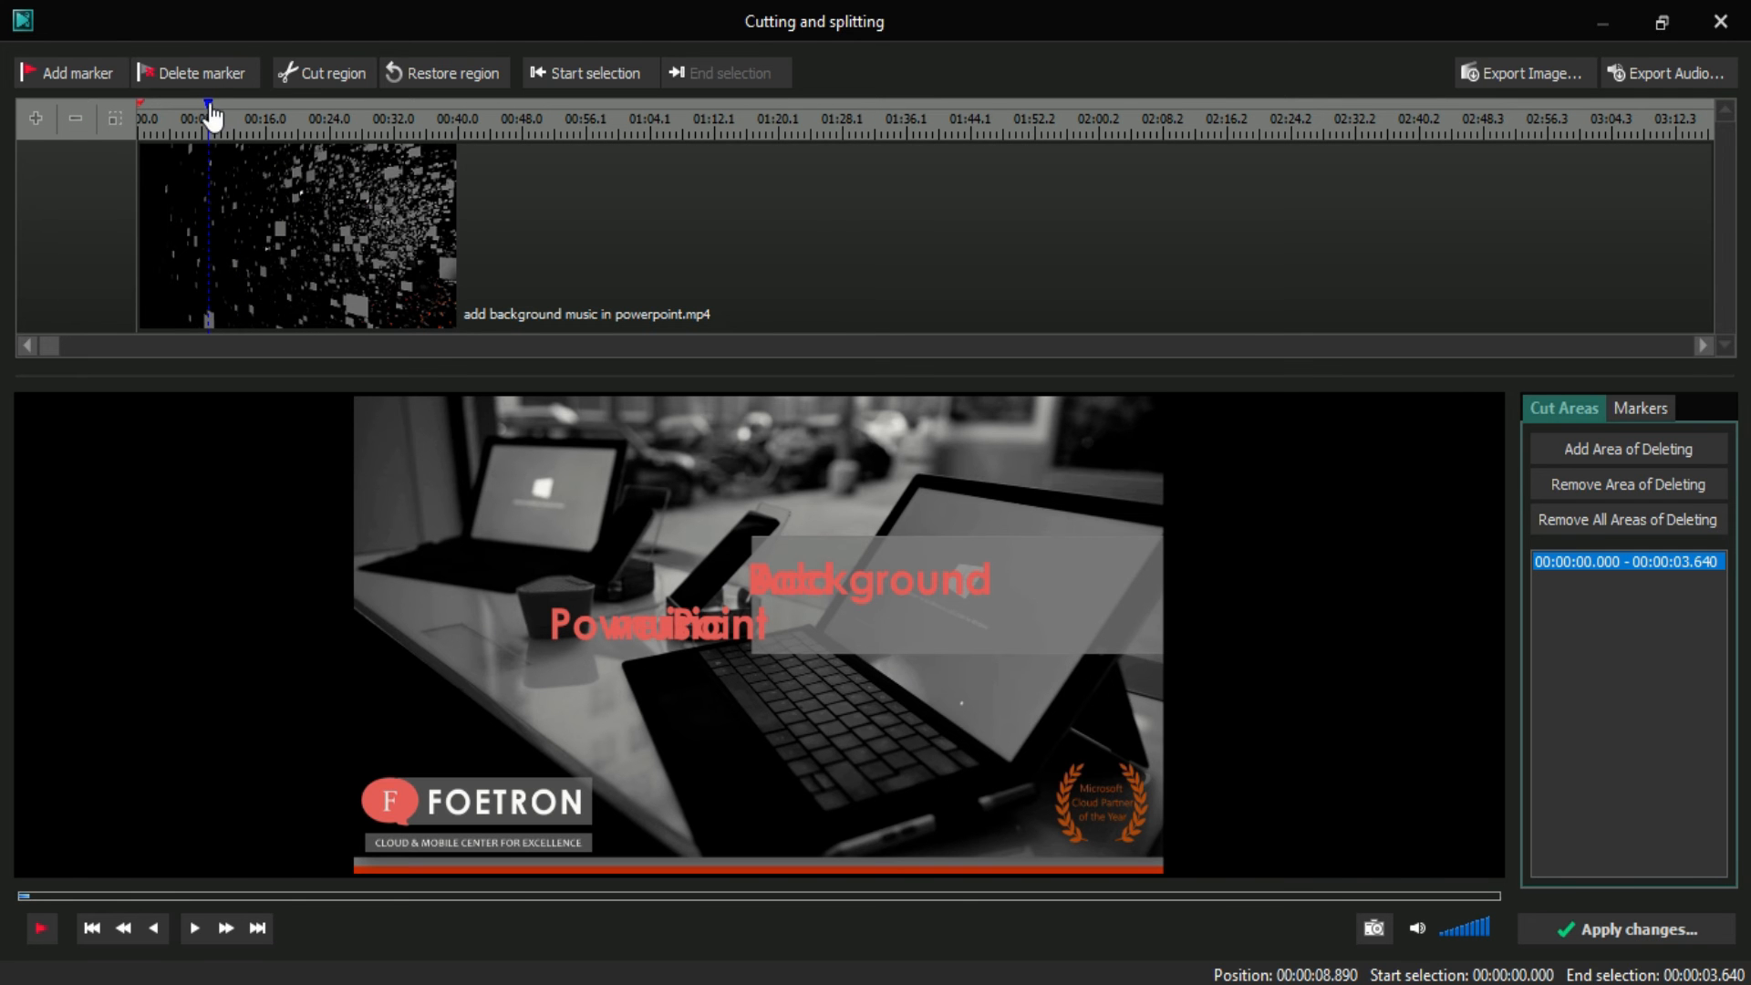
# Step: Play the video from the start and add a marker at 00:01:54.891, in the transition after the "Point to be discussed" slide
pyautogui.moveTo(211, 116); pyautogui.dragTo(137, 131)
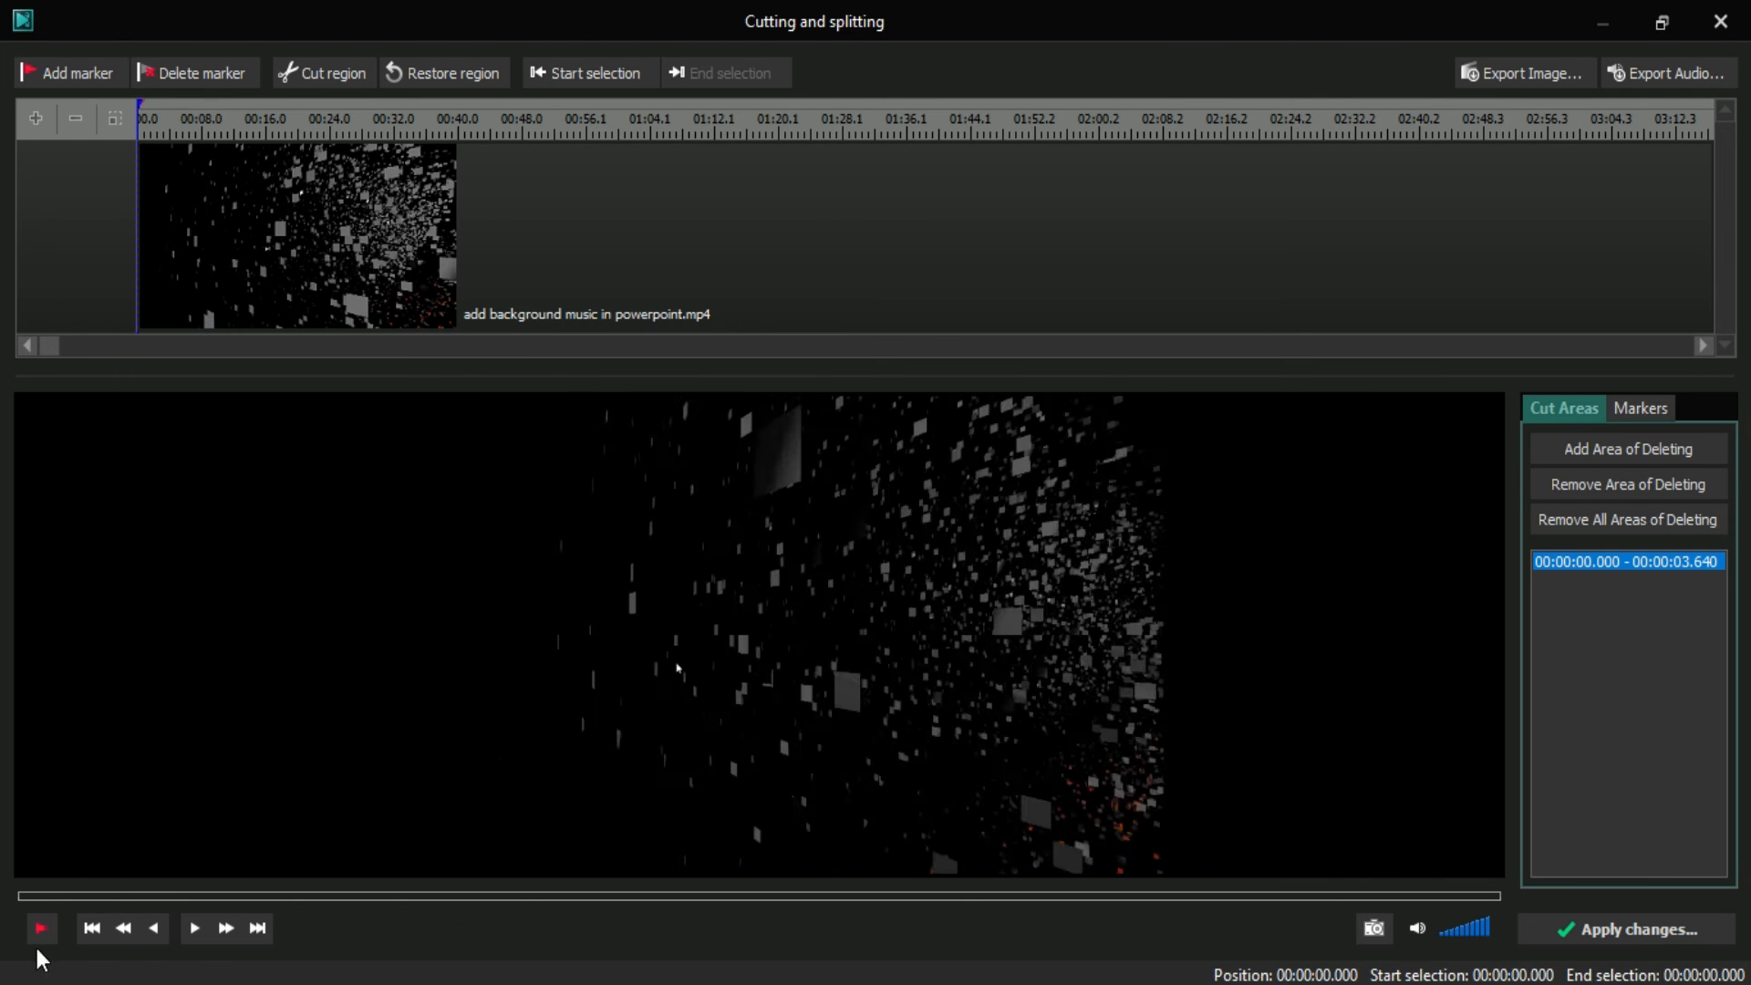
pyautogui.click(37, 936)
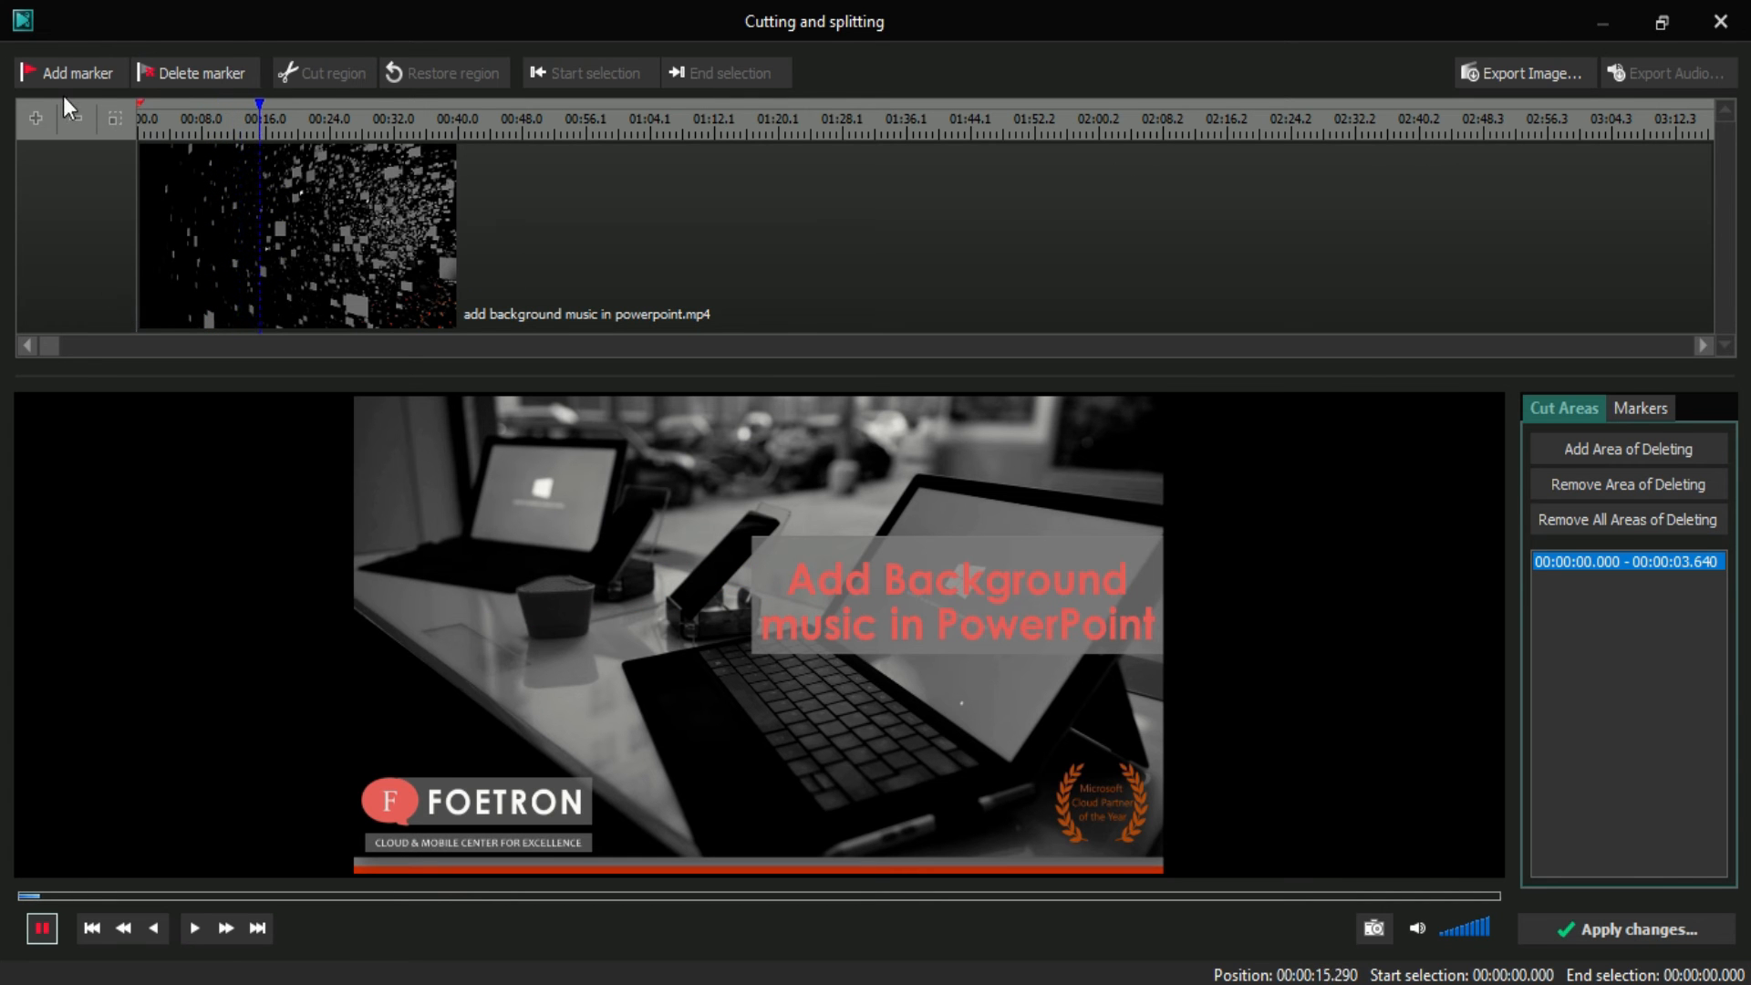
pyautogui.click(74, 71)
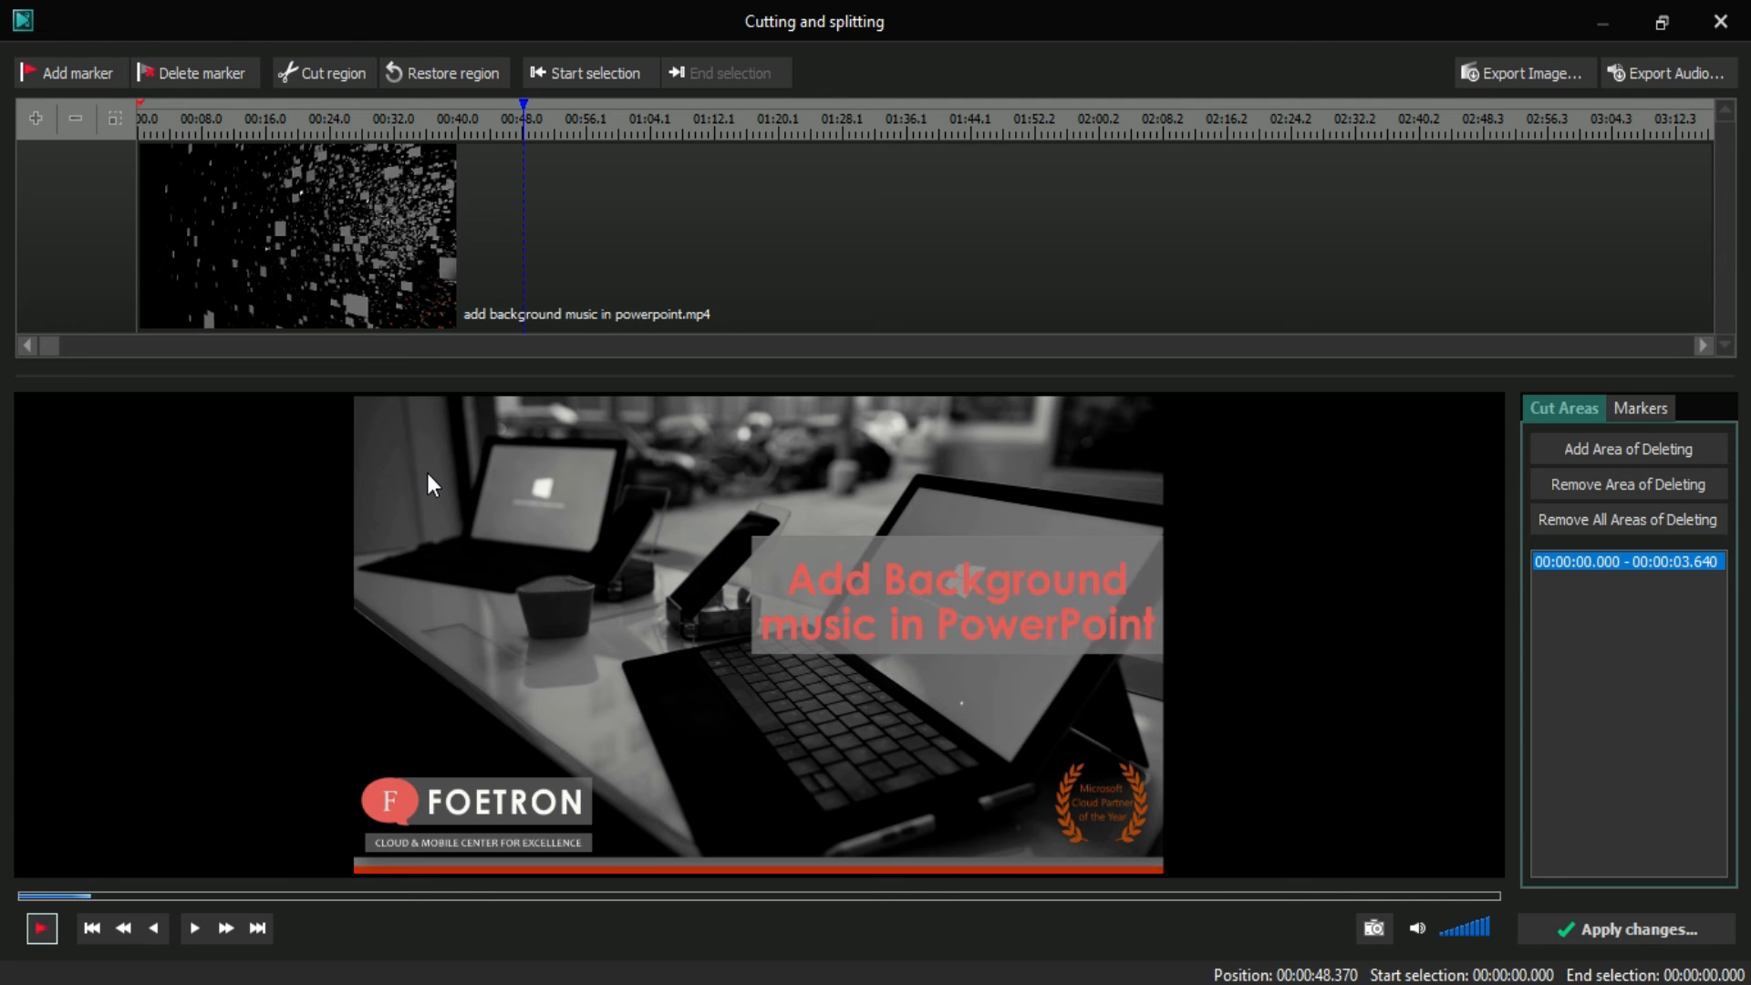
pyautogui.click(40, 930)
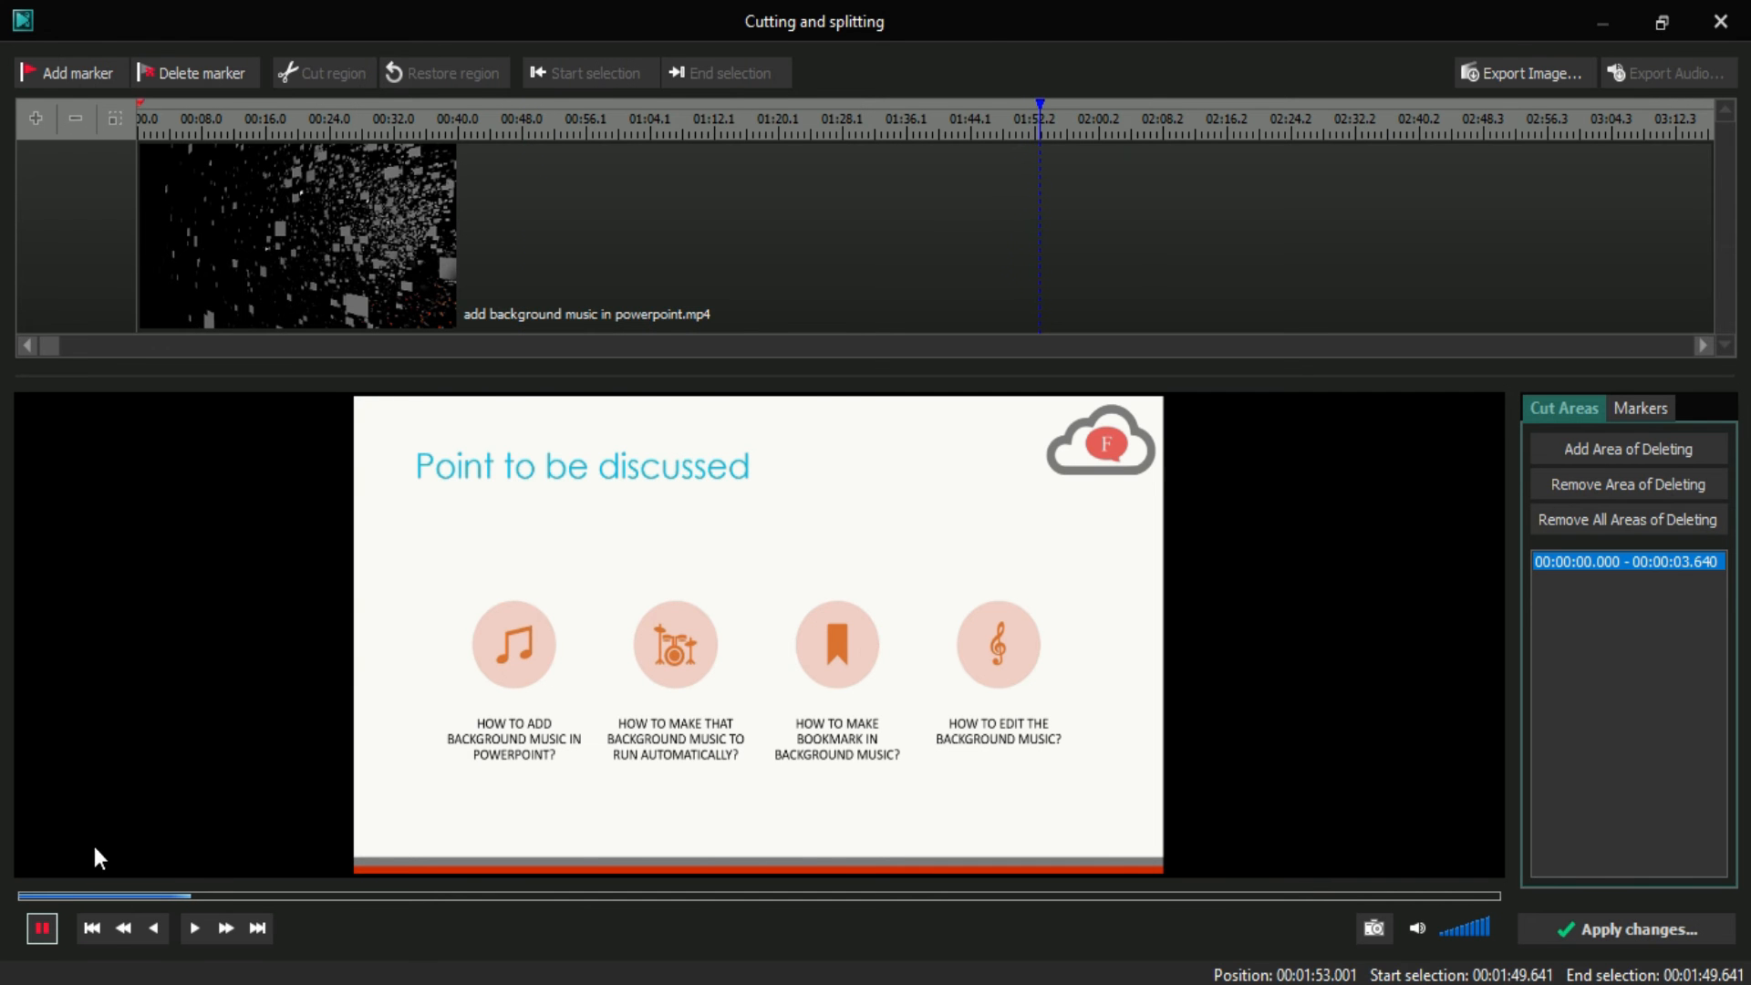
pyautogui.click(51, 926)
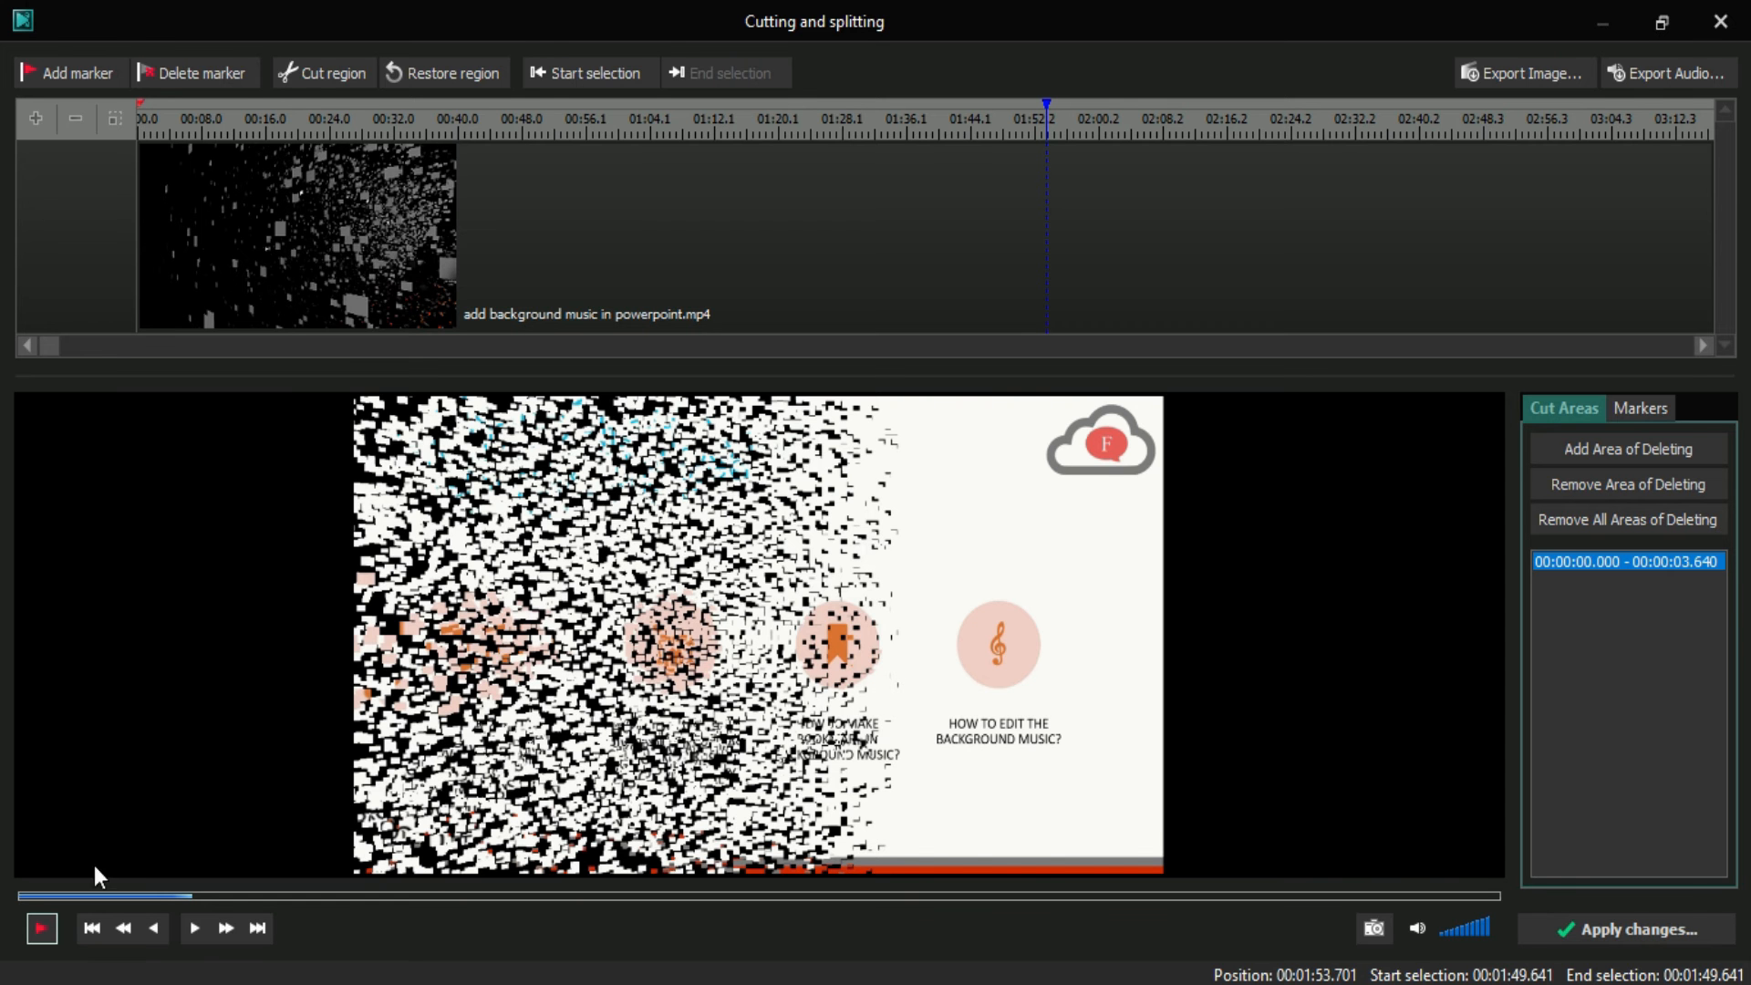
pyautogui.click(51, 924)
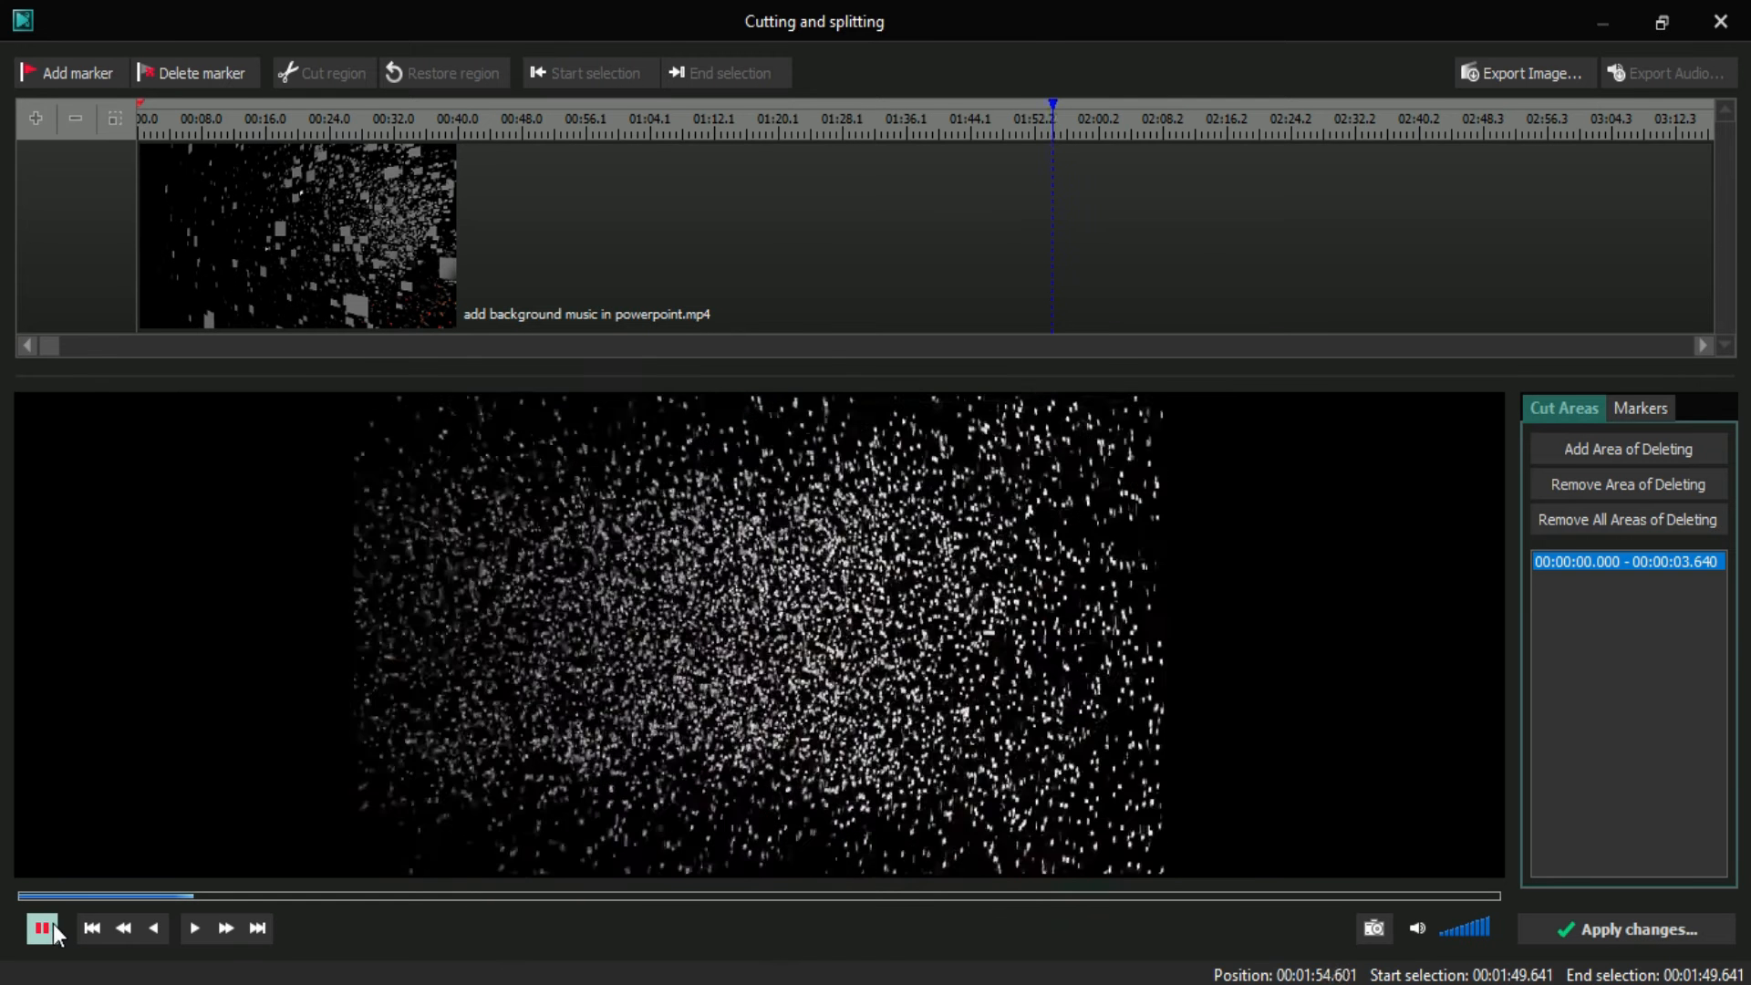
pyautogui.click(53, 923)
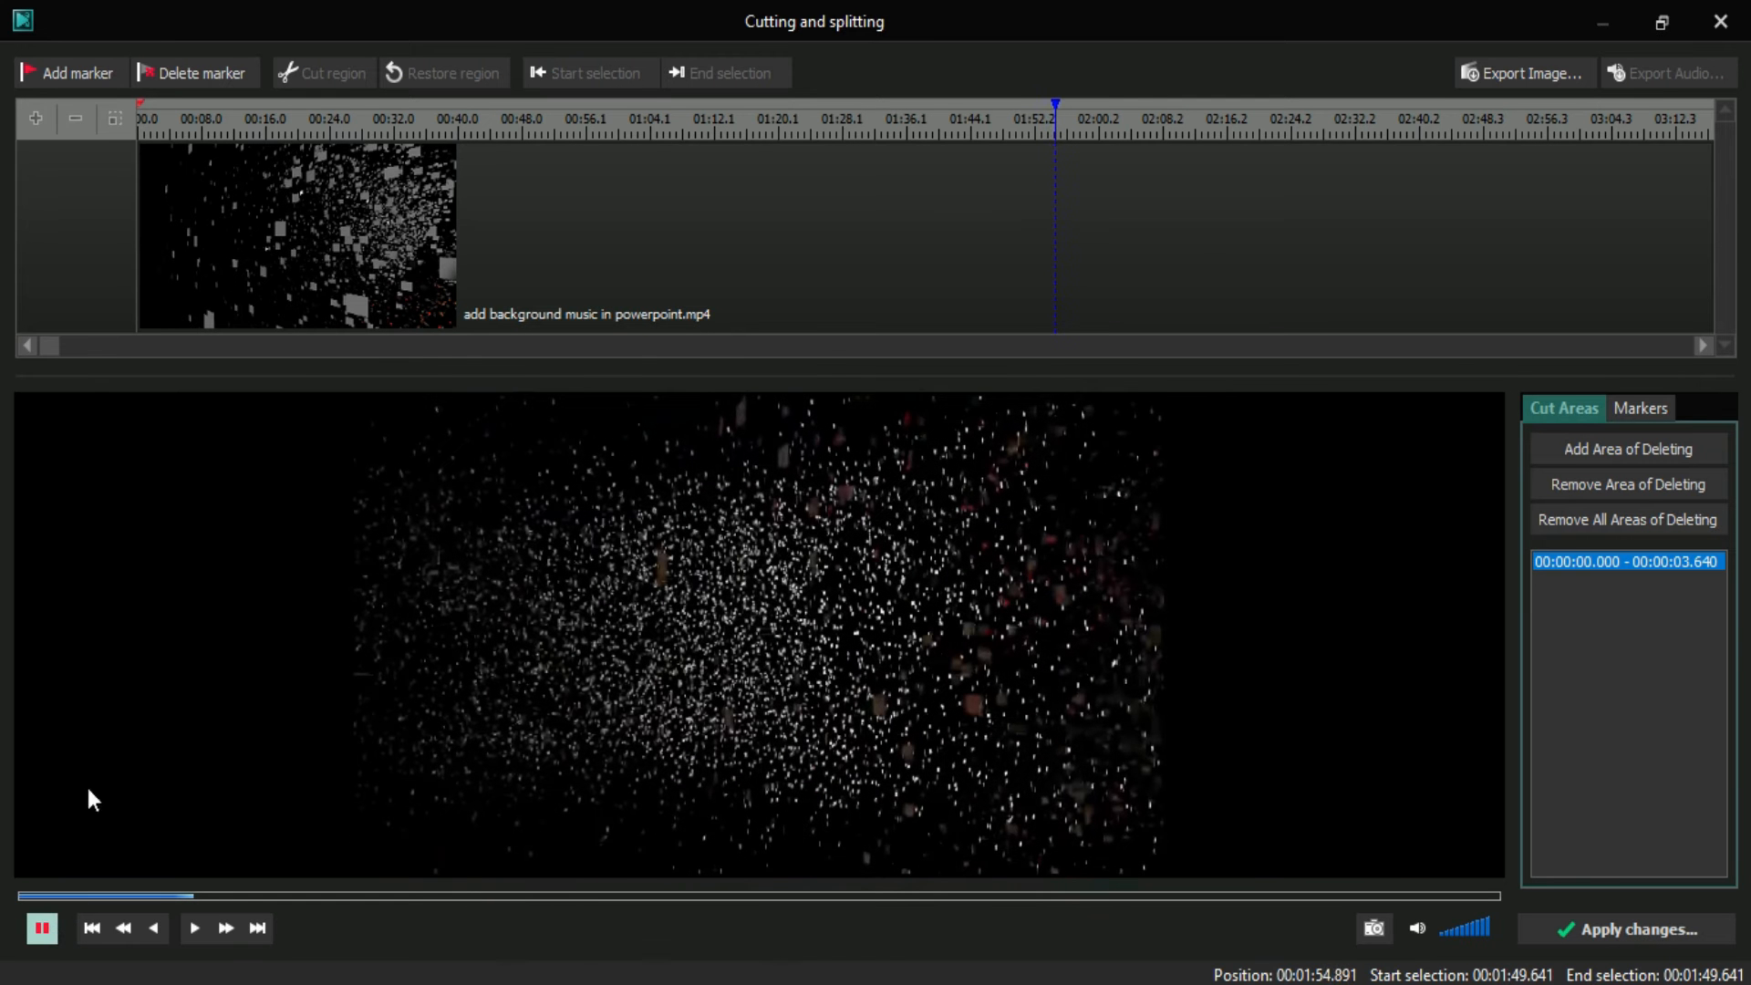
pyautogui.click(70, 71)
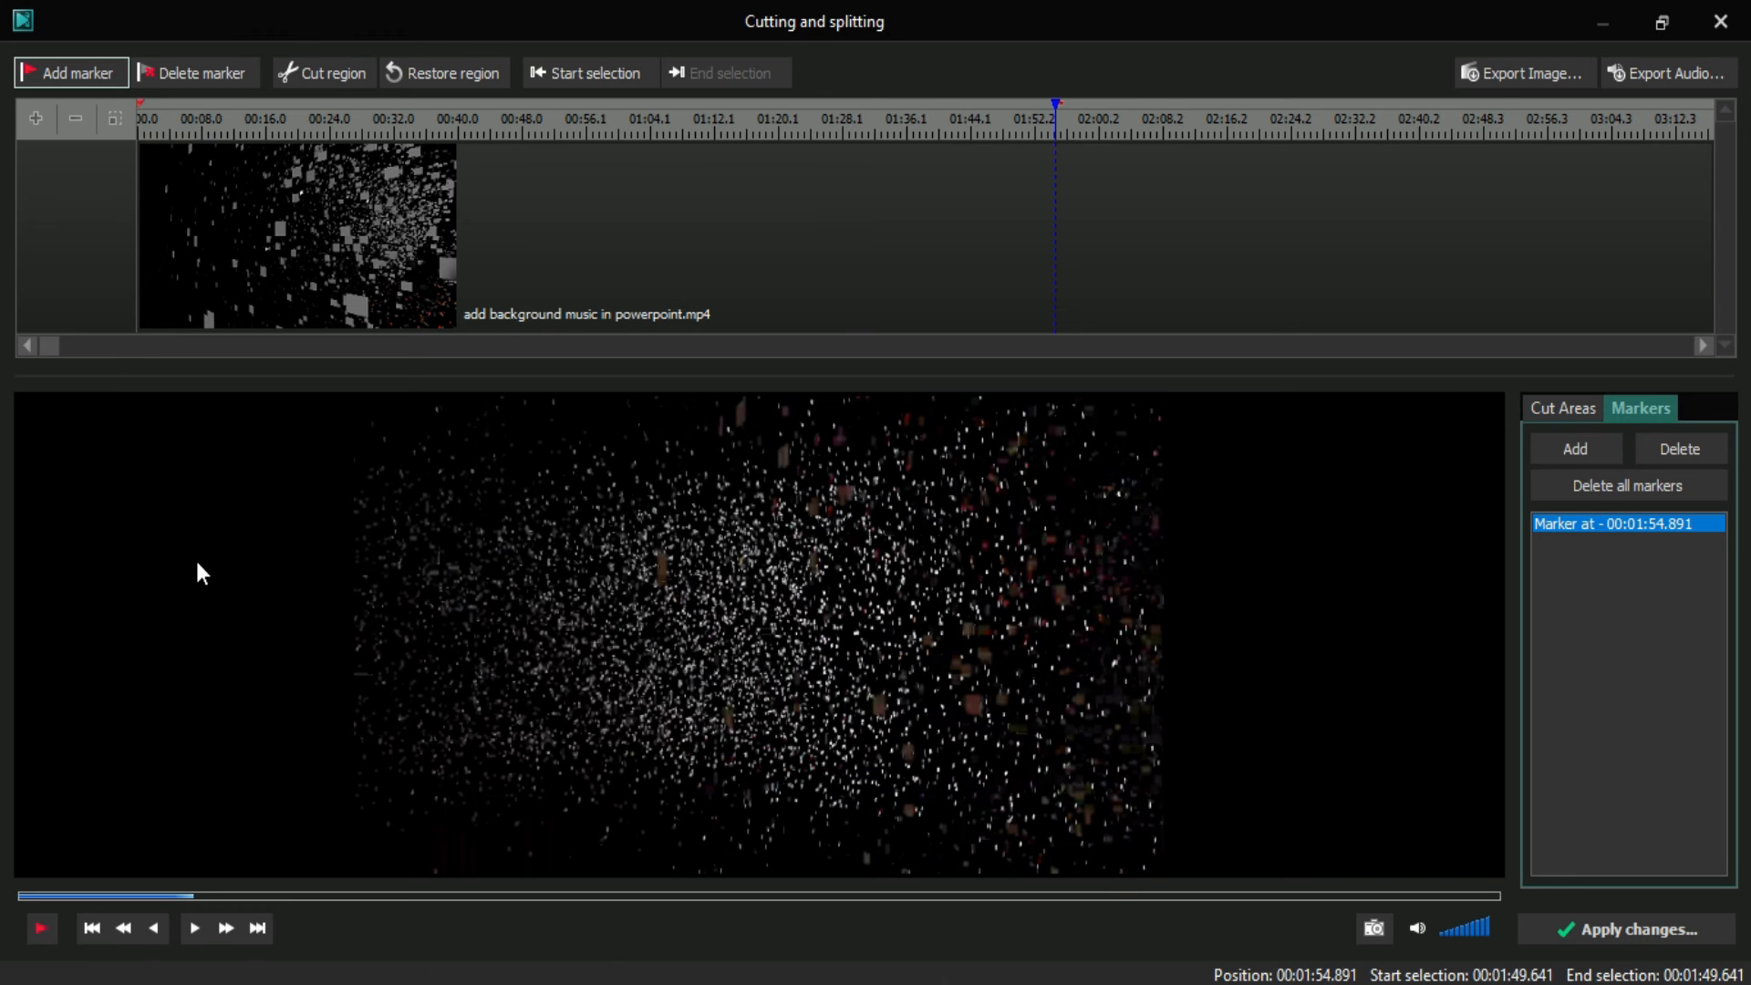
# Step: Move the playhead back to 00:01:46.755 and replay the transition past the marker
pyautogui.click(994, 126)
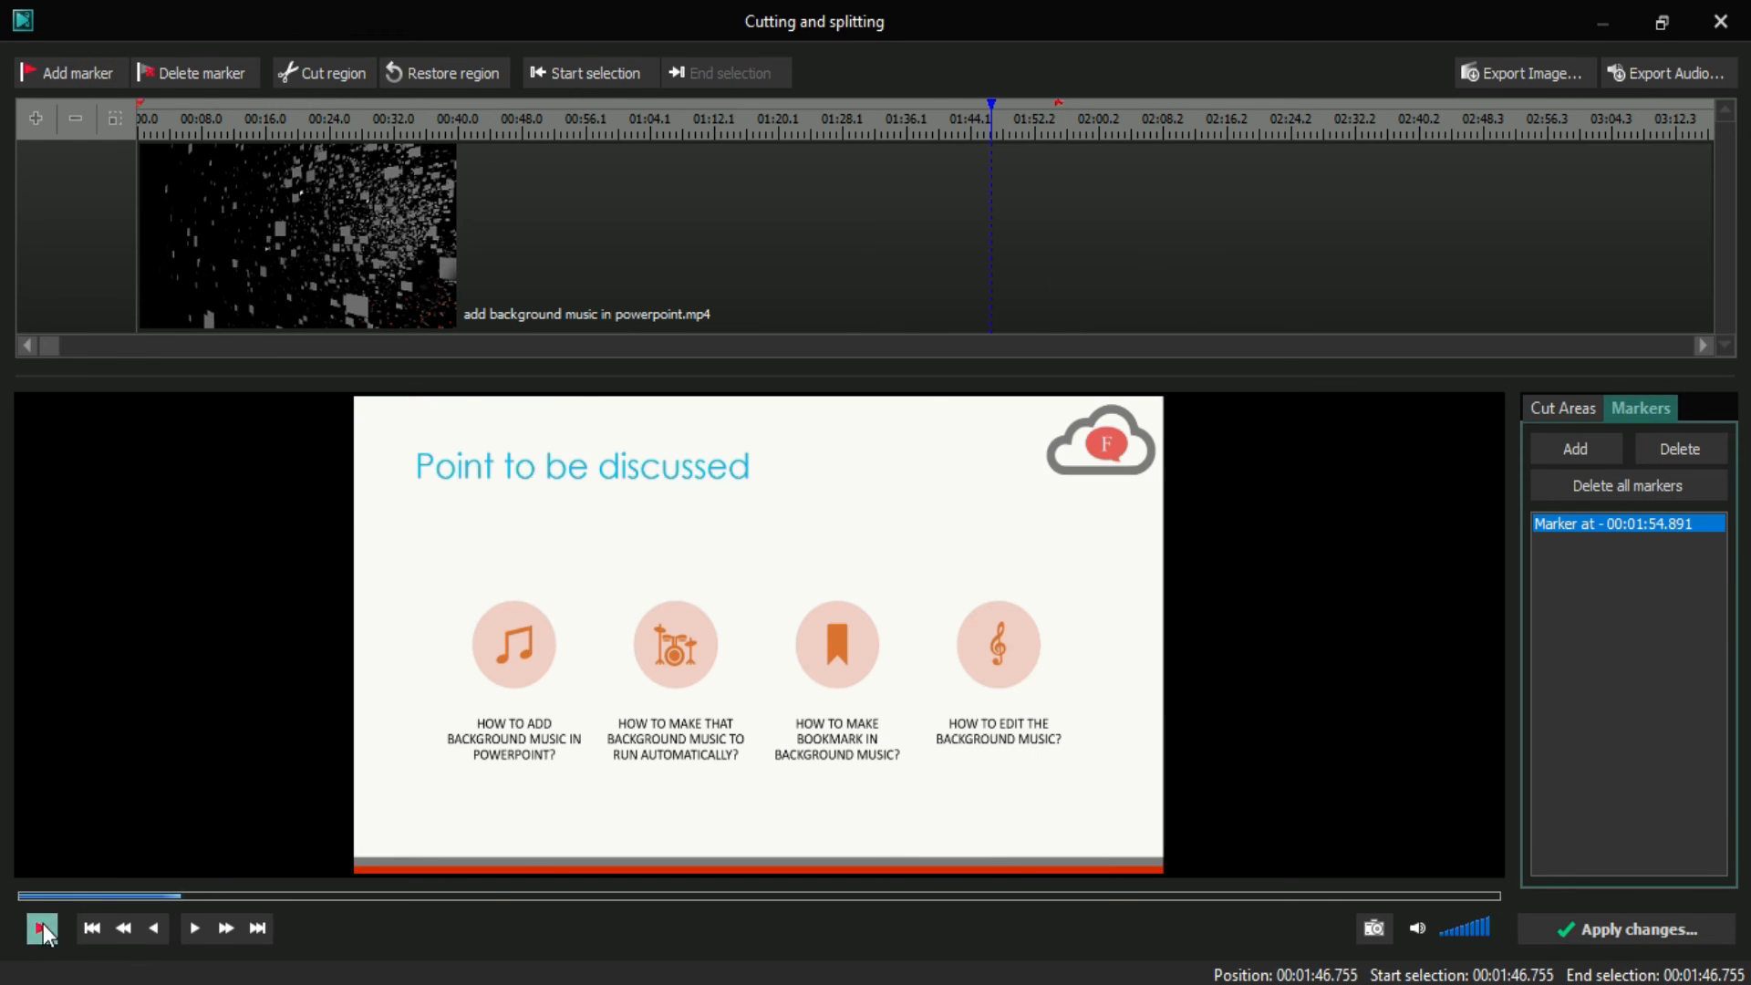
pyautogui.click(43, 925)
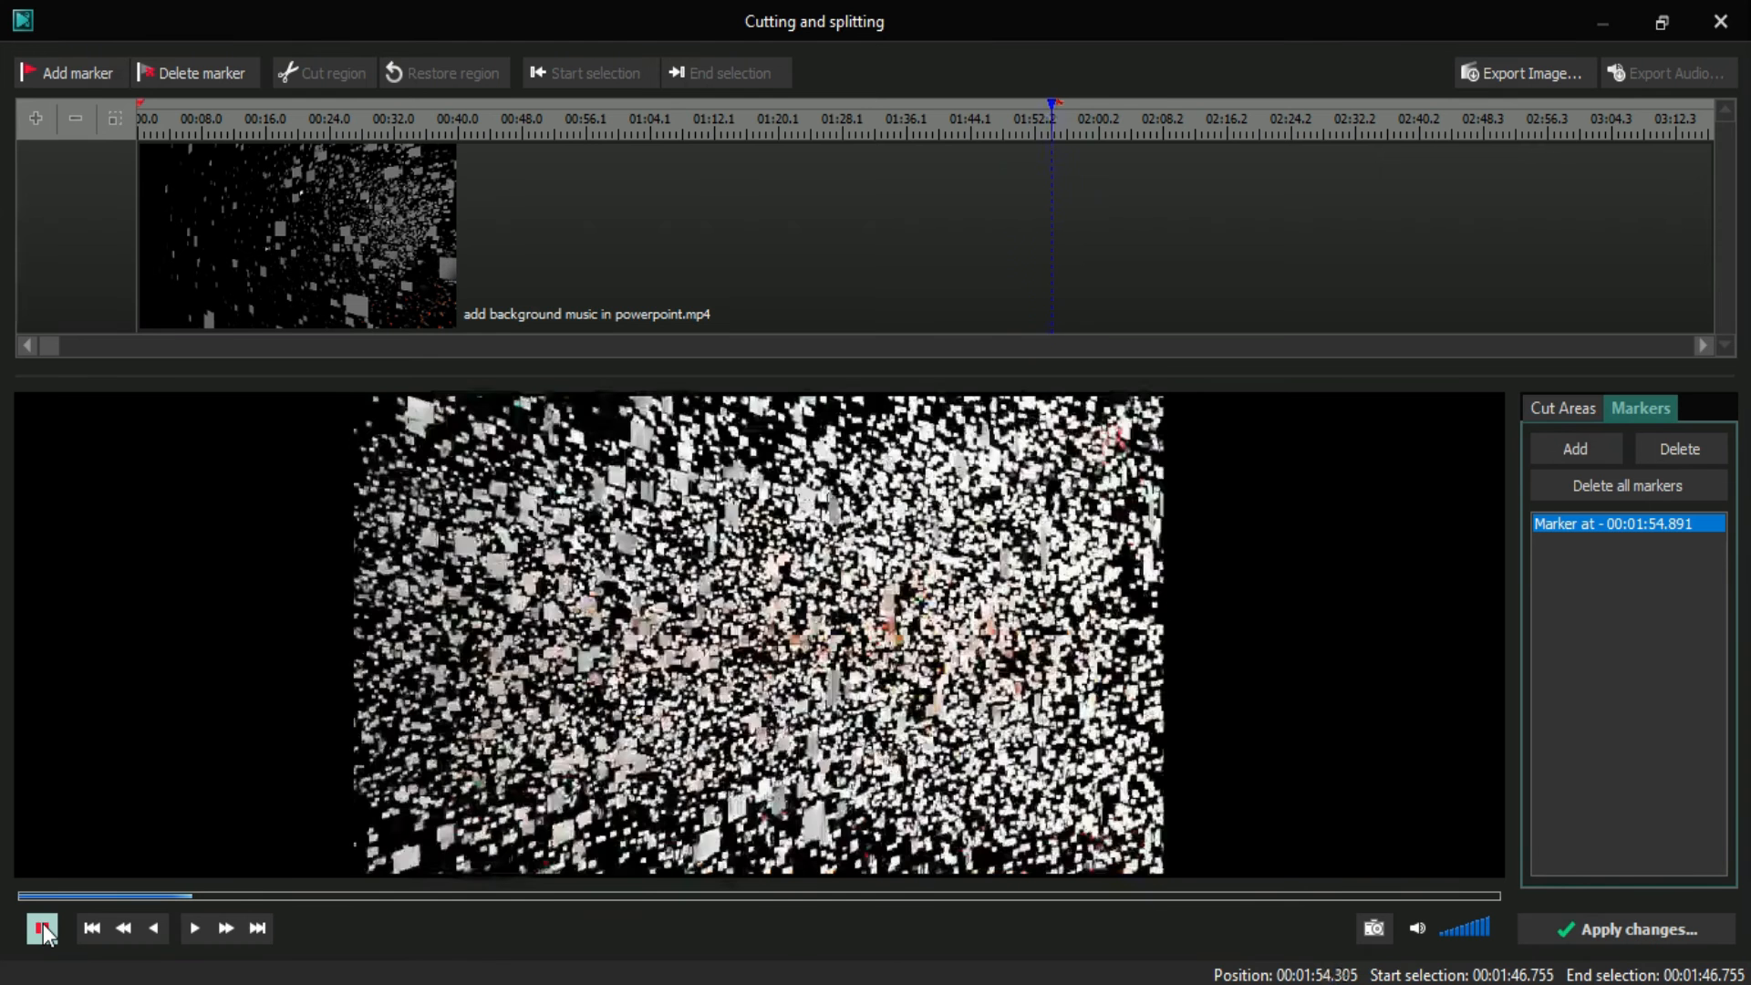
pyautogui.click(43, 926)
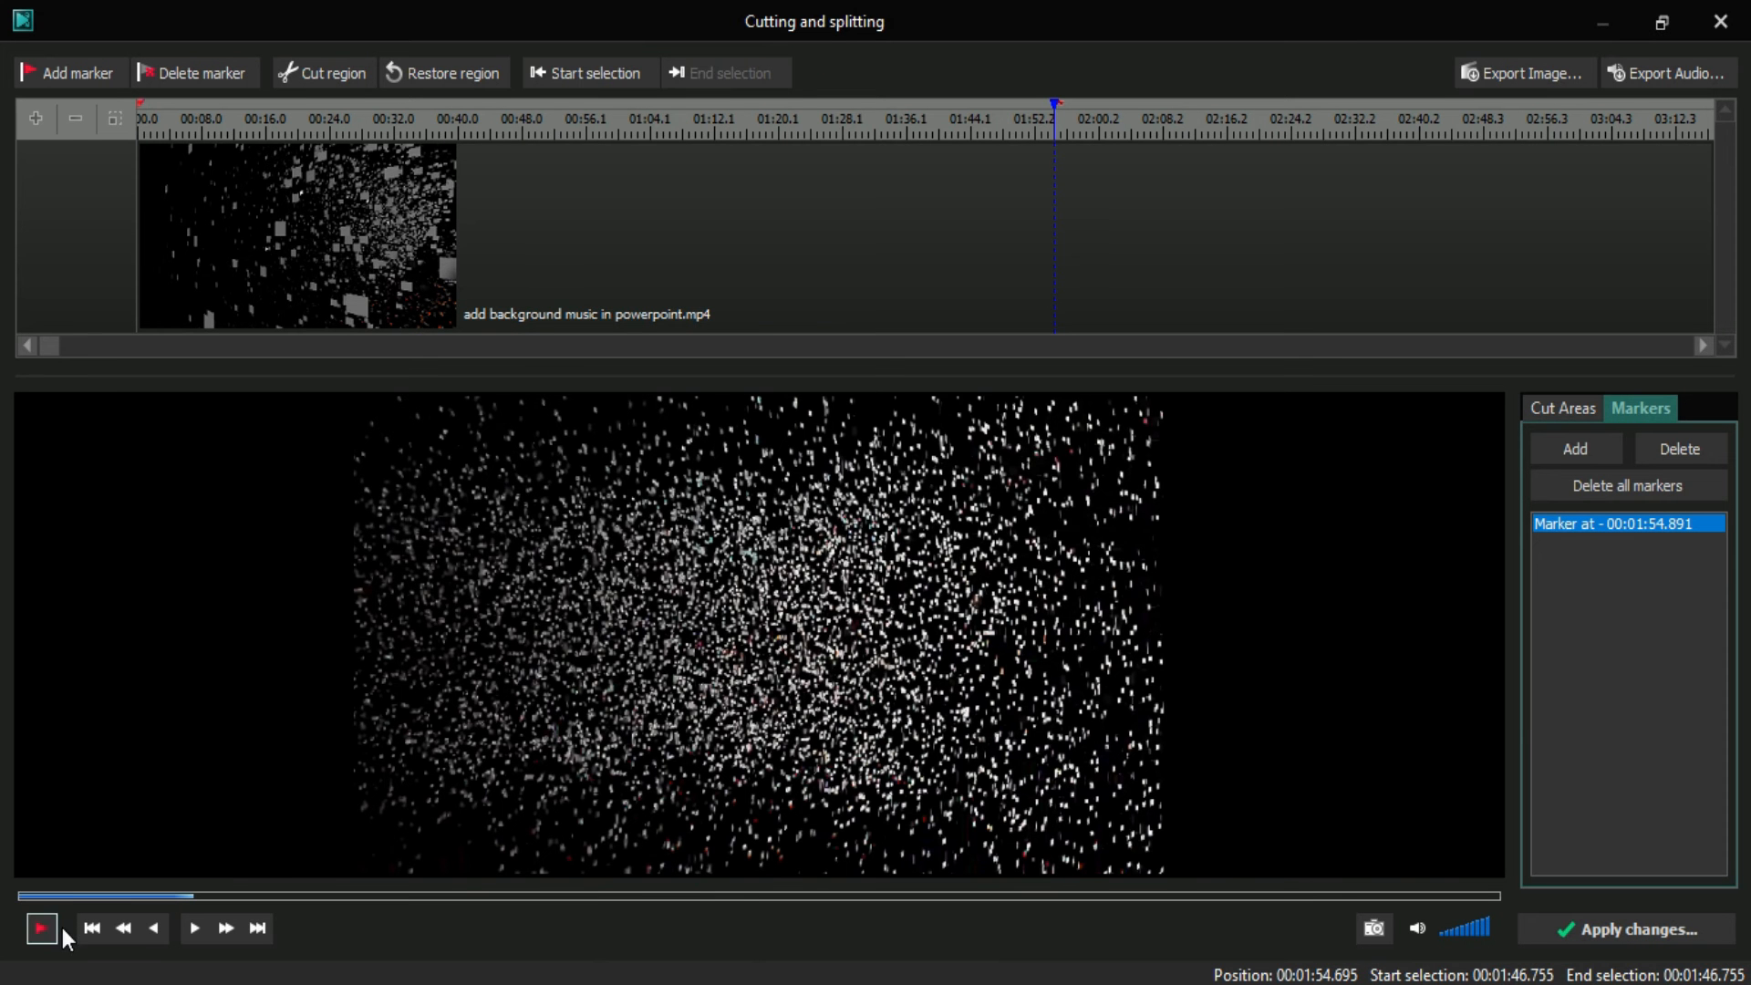
pyautogui.click(42, 930)
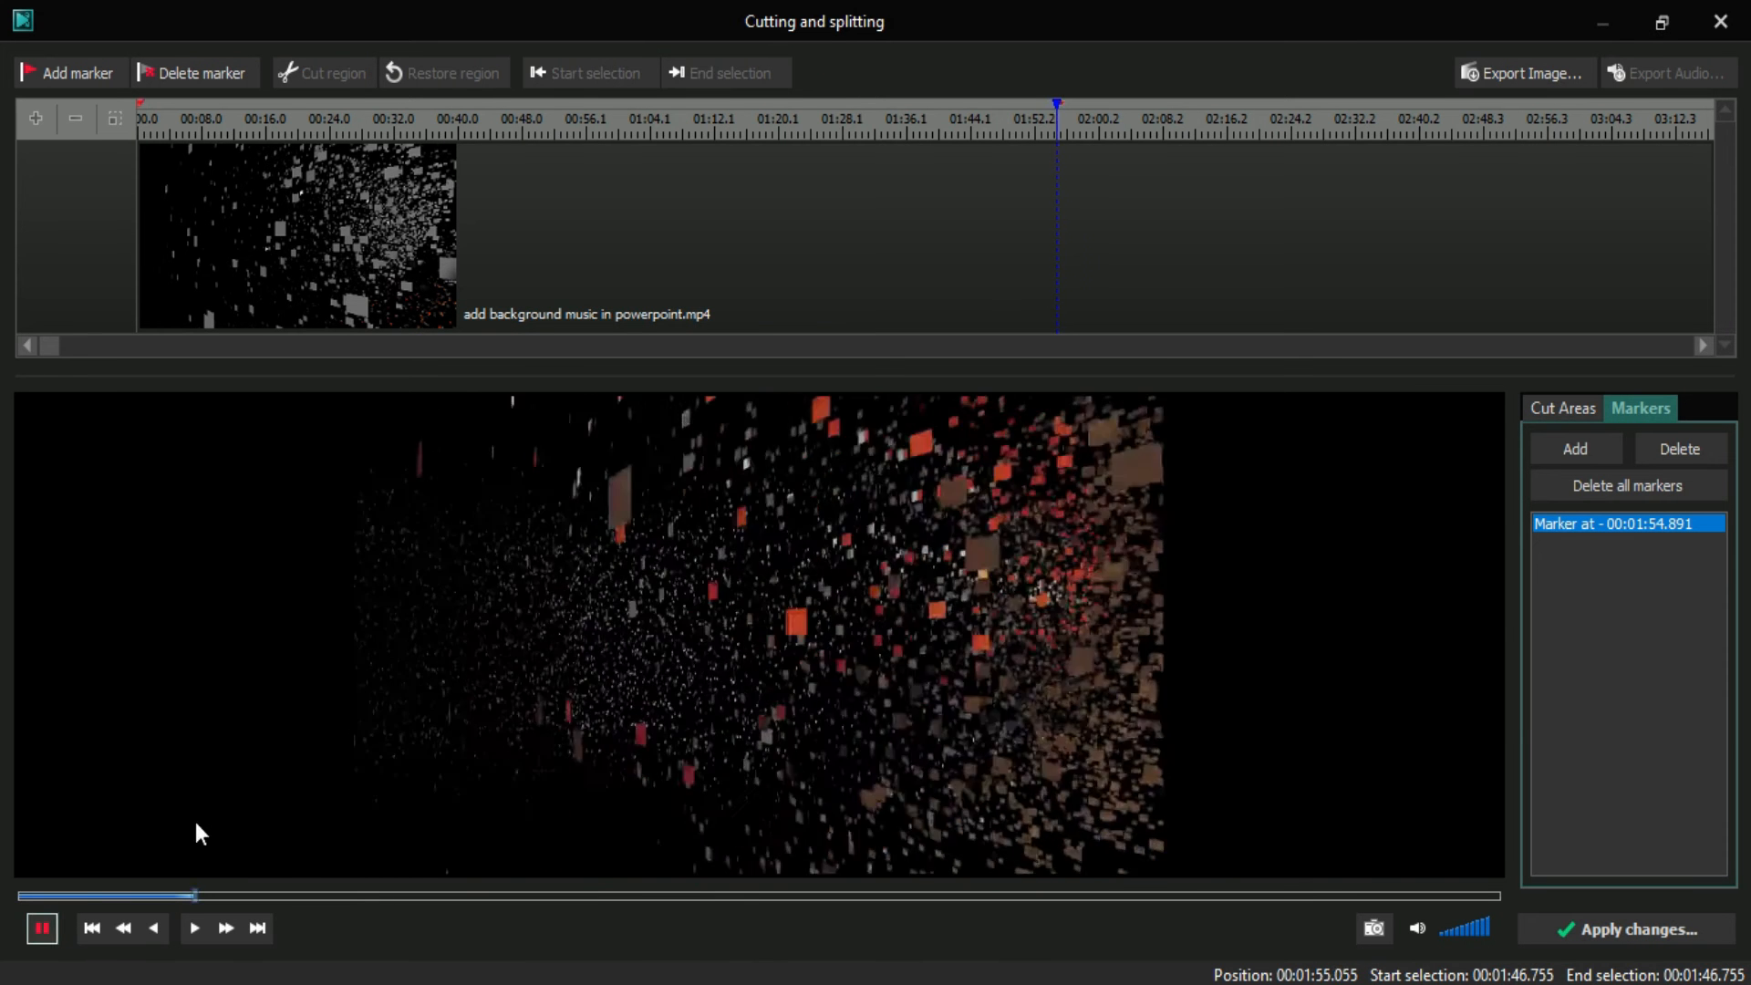
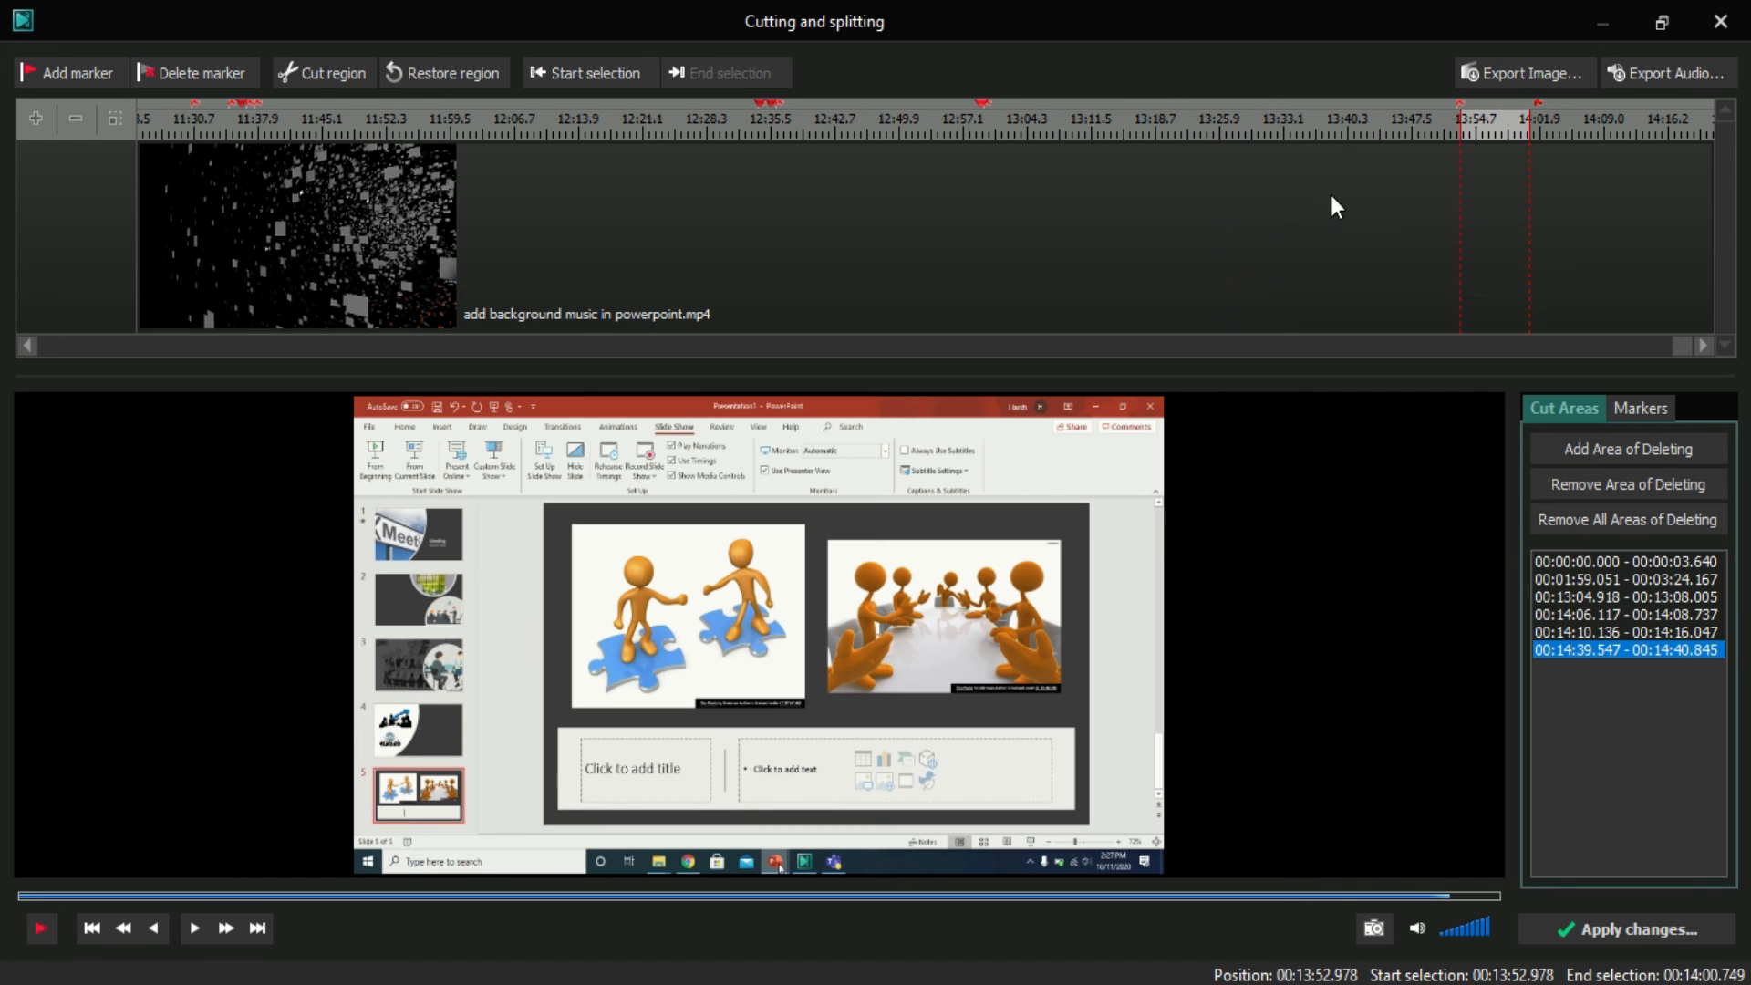
# Step: Cut the region from 00:13:52.978 to 00:14:00.749 and check the join by playing from 00:13:51.309
pyautogui.click(326, 66)
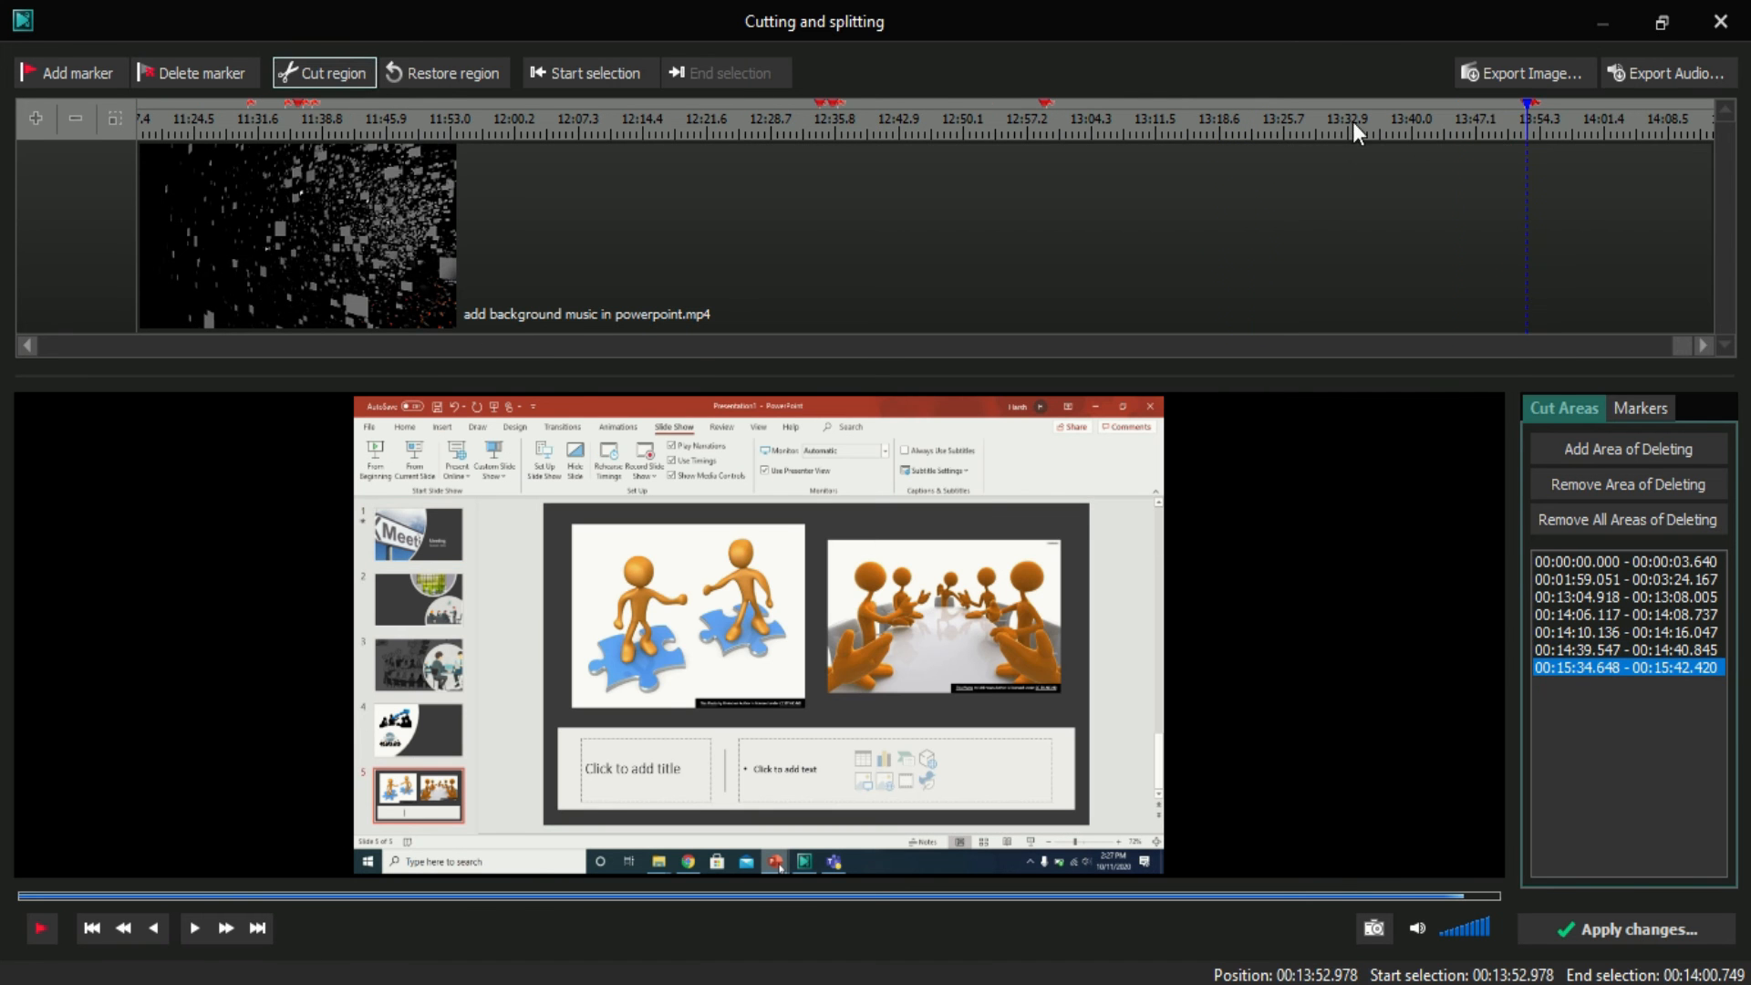
pyautogui.click(1513, 120)
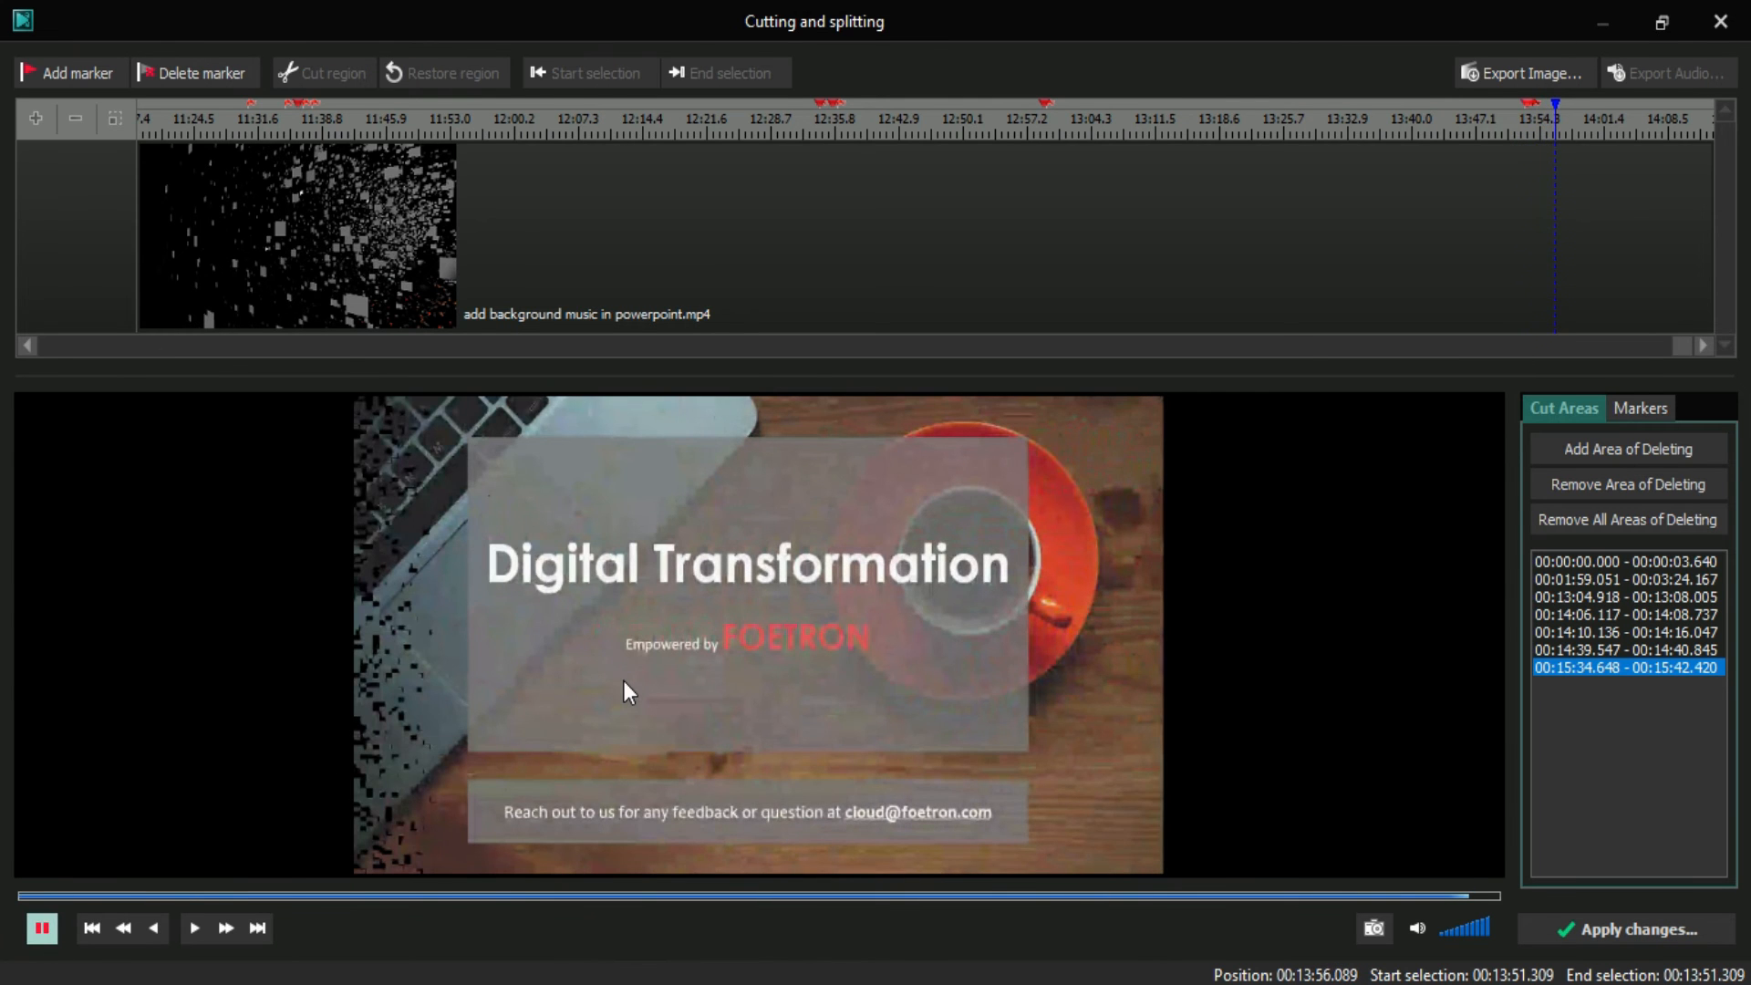
pyautogui.press('space')
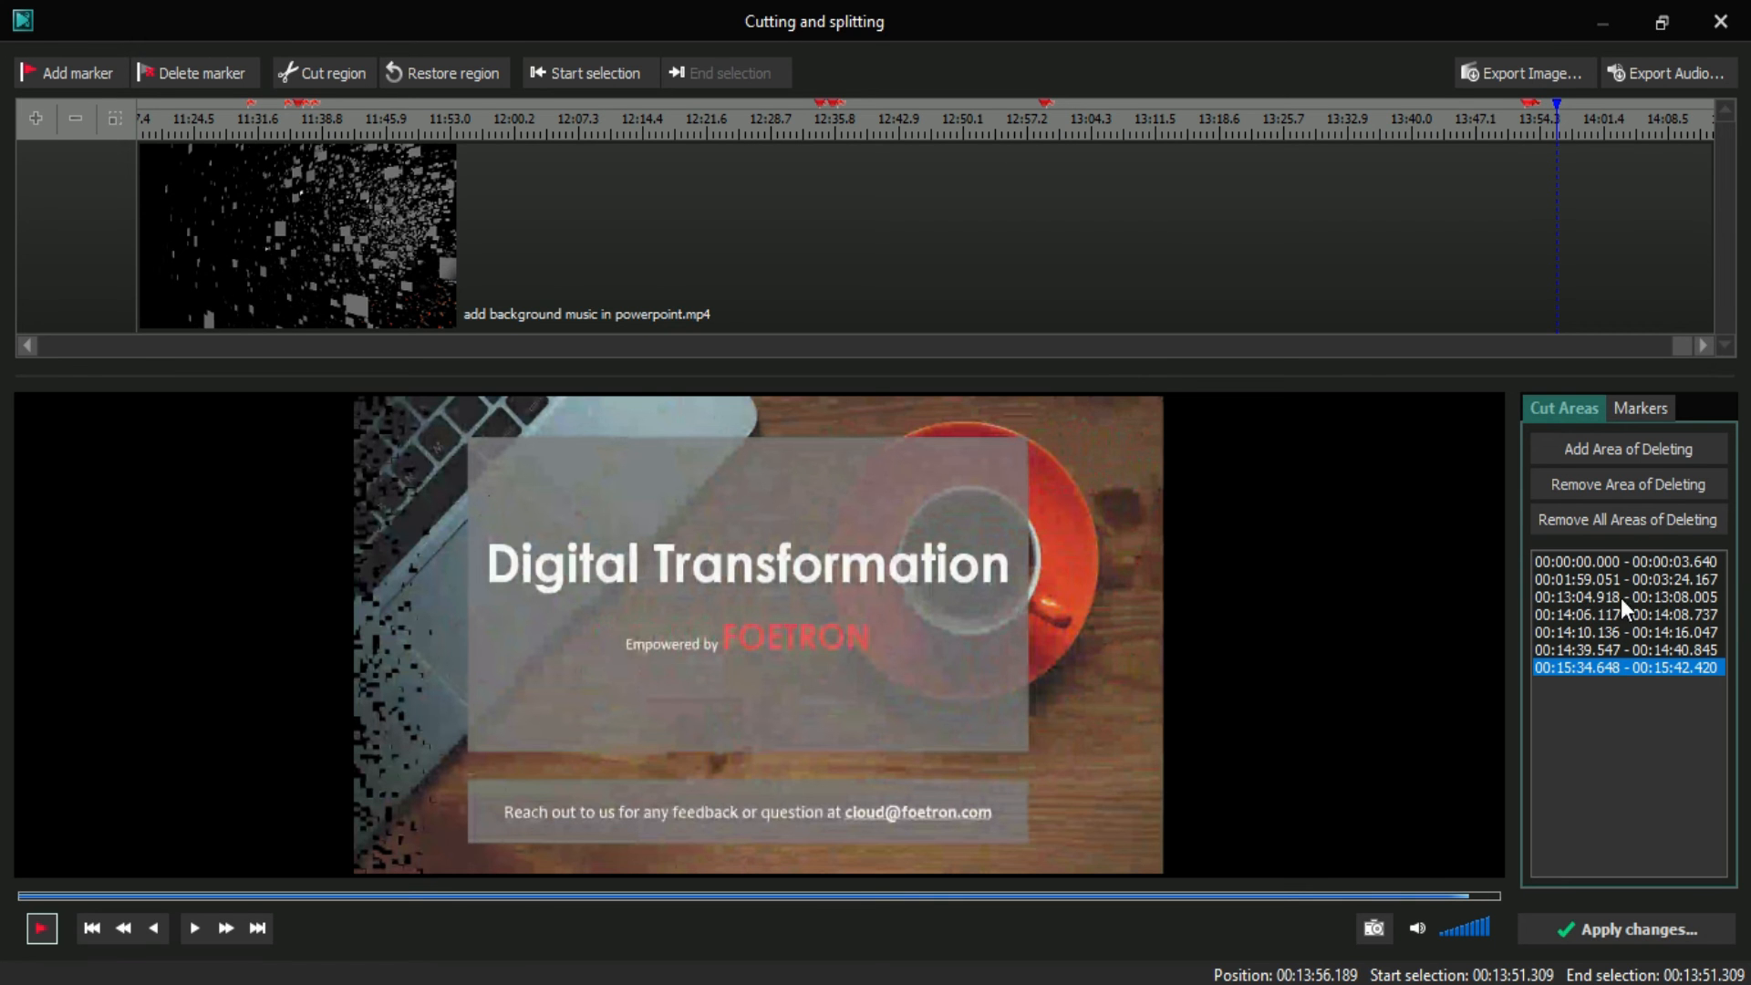
# Step: Review the markers and cut areas, and apply the changes with the file split by the set of markers and the source object removed
pyautogui.click(1616, 408)
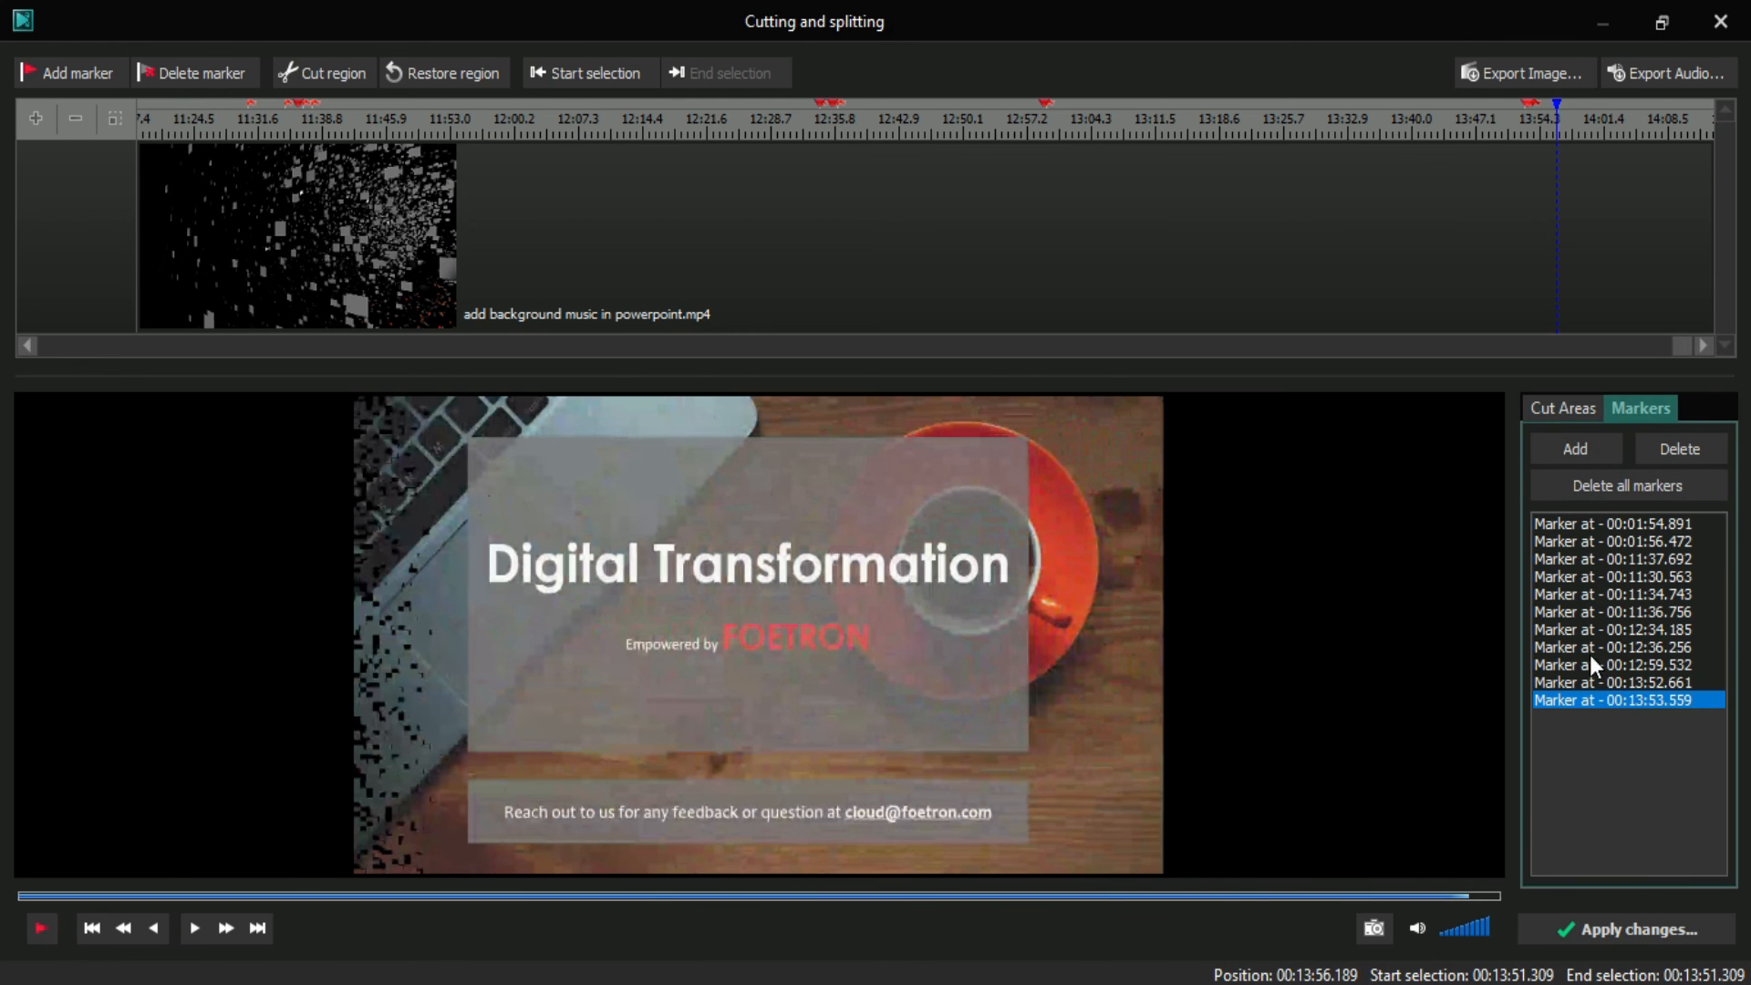
pyautogui.click(1581, 409)
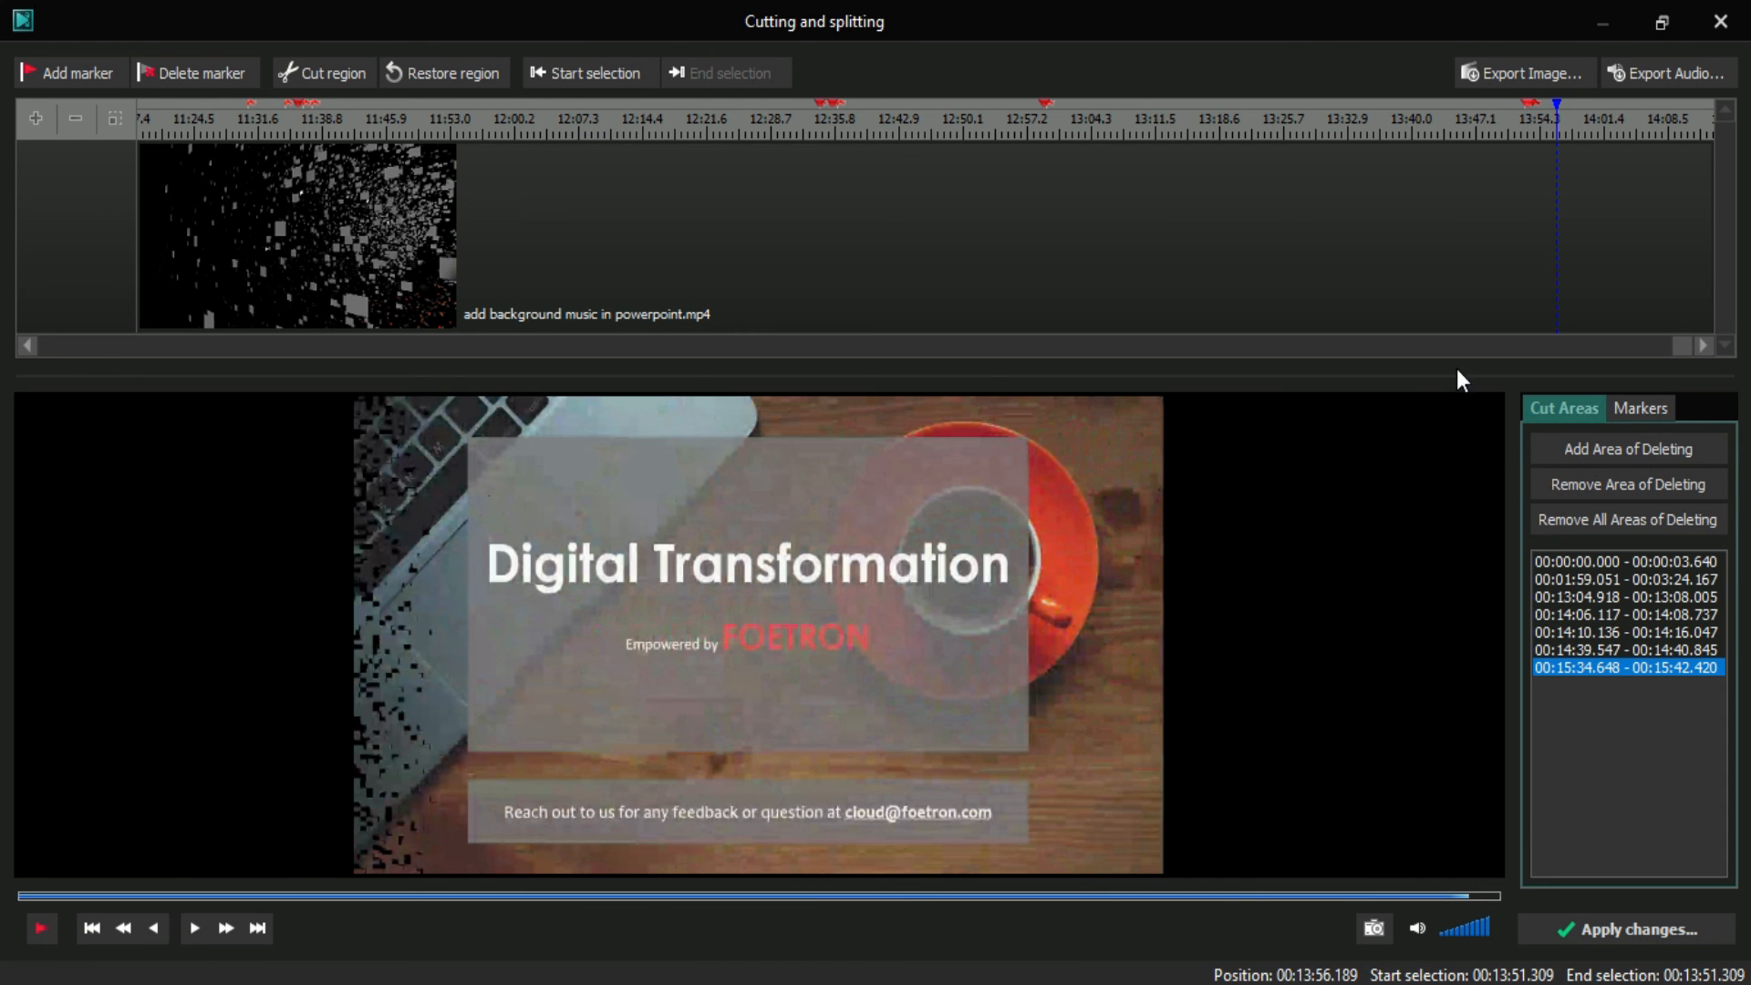
pyautogui.moveTo(1680, 345); pyautogui.dragTo(271, 370)
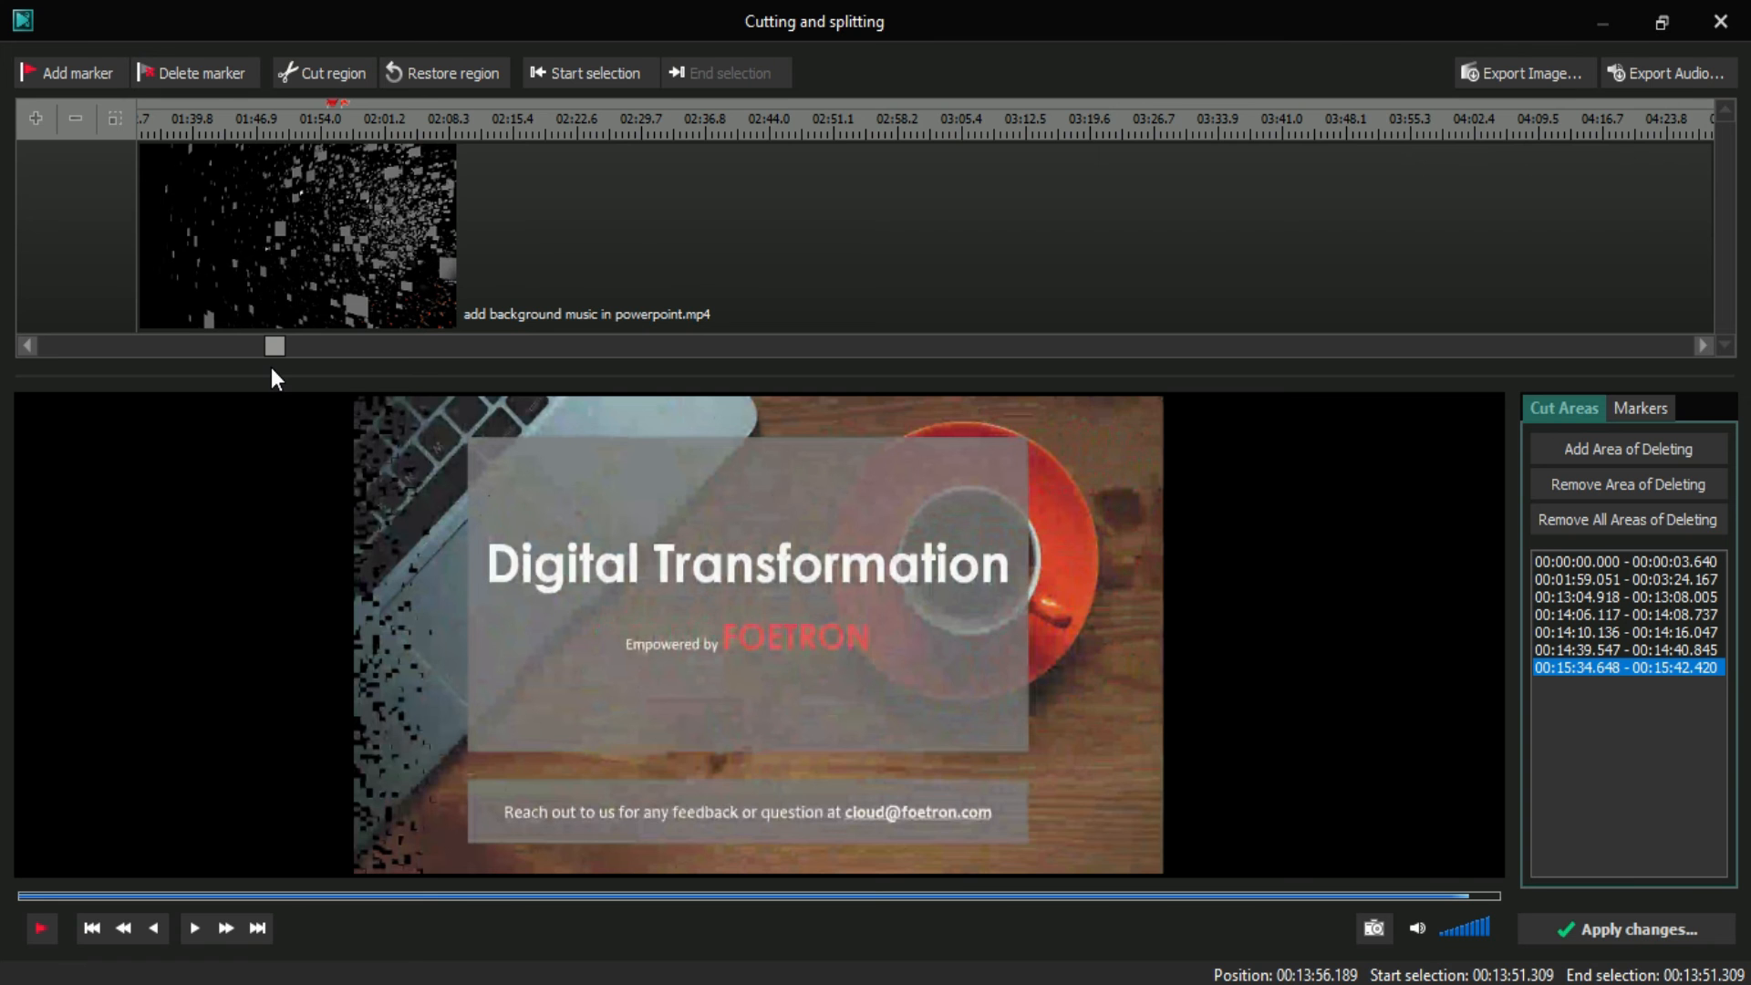
pyautogui.moveTo(271, 369); pyautogui.dragTo(1727, 341)
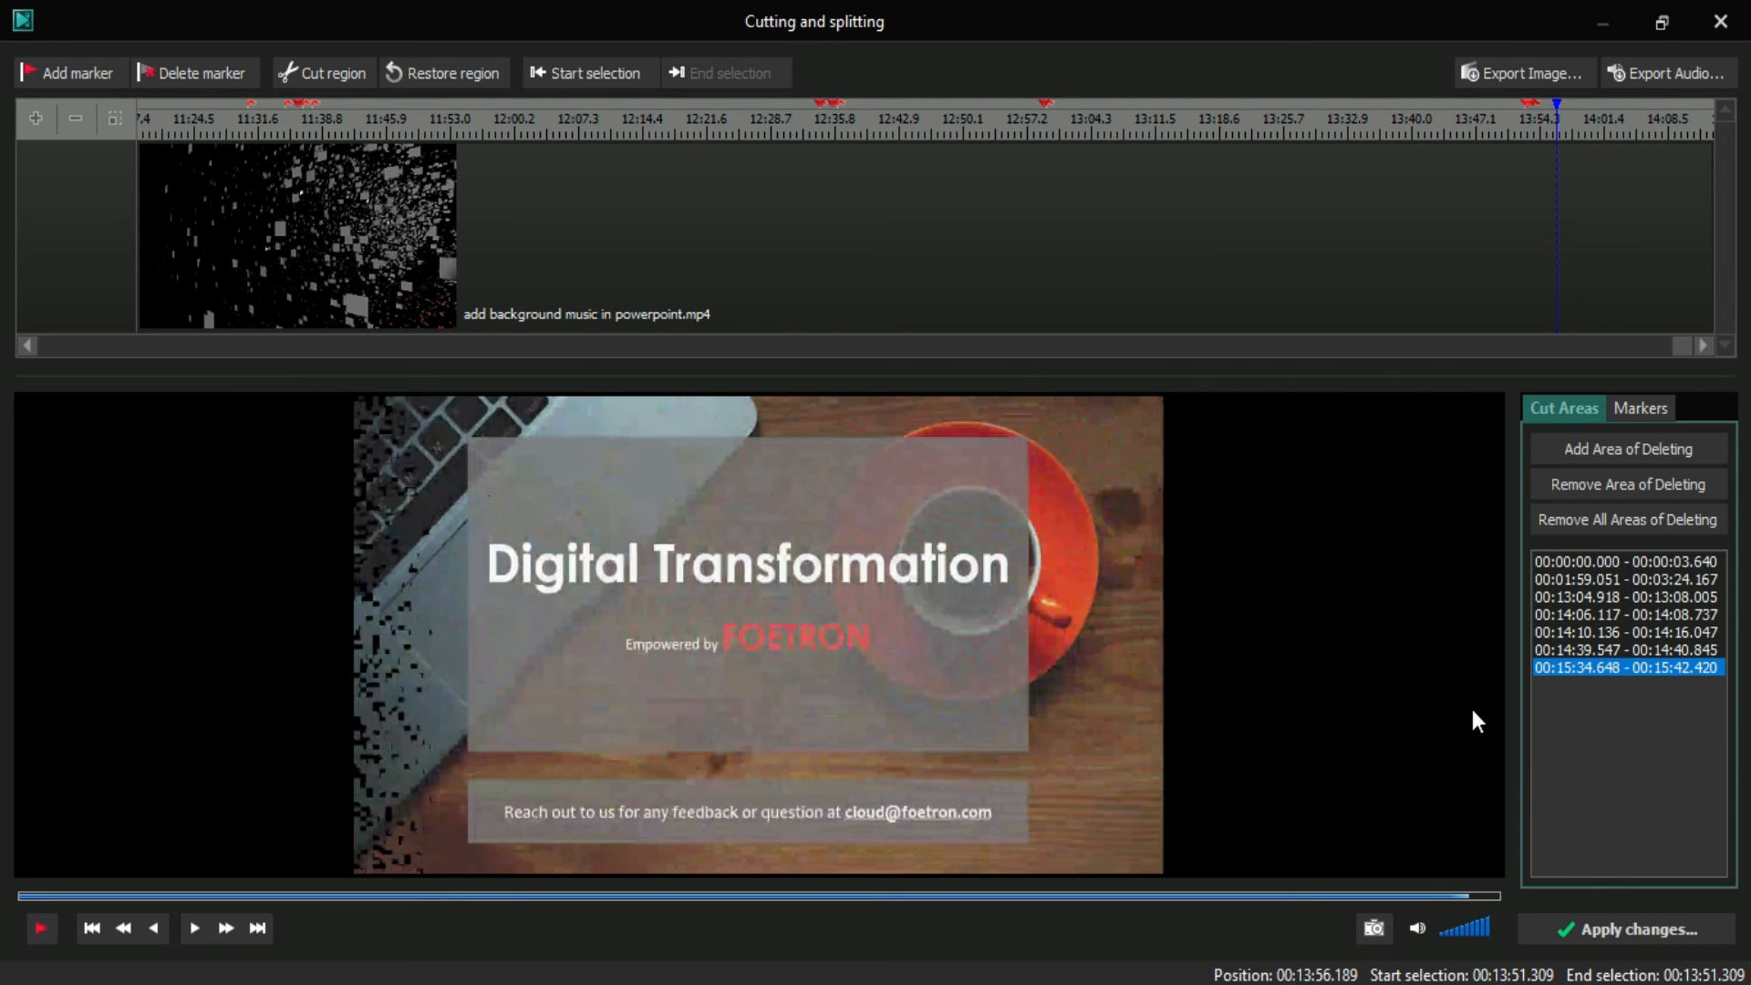
pyautogui.click(1608, 935)
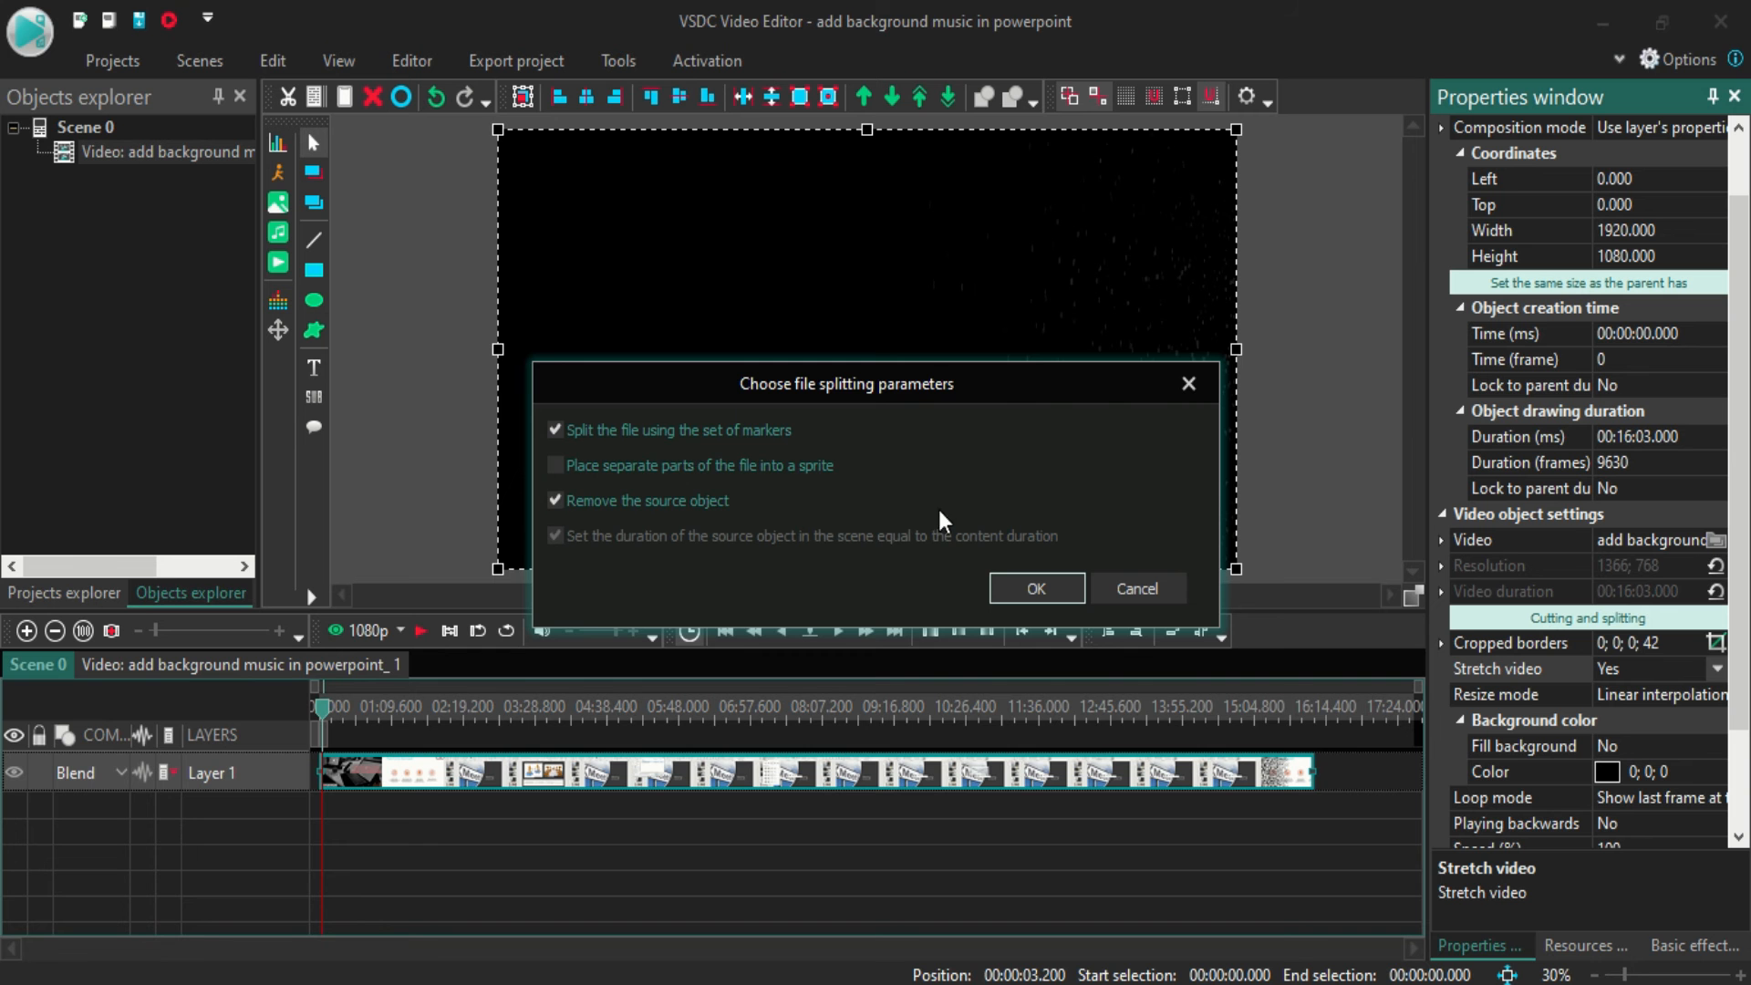
pyautogui.click(1062, 590)
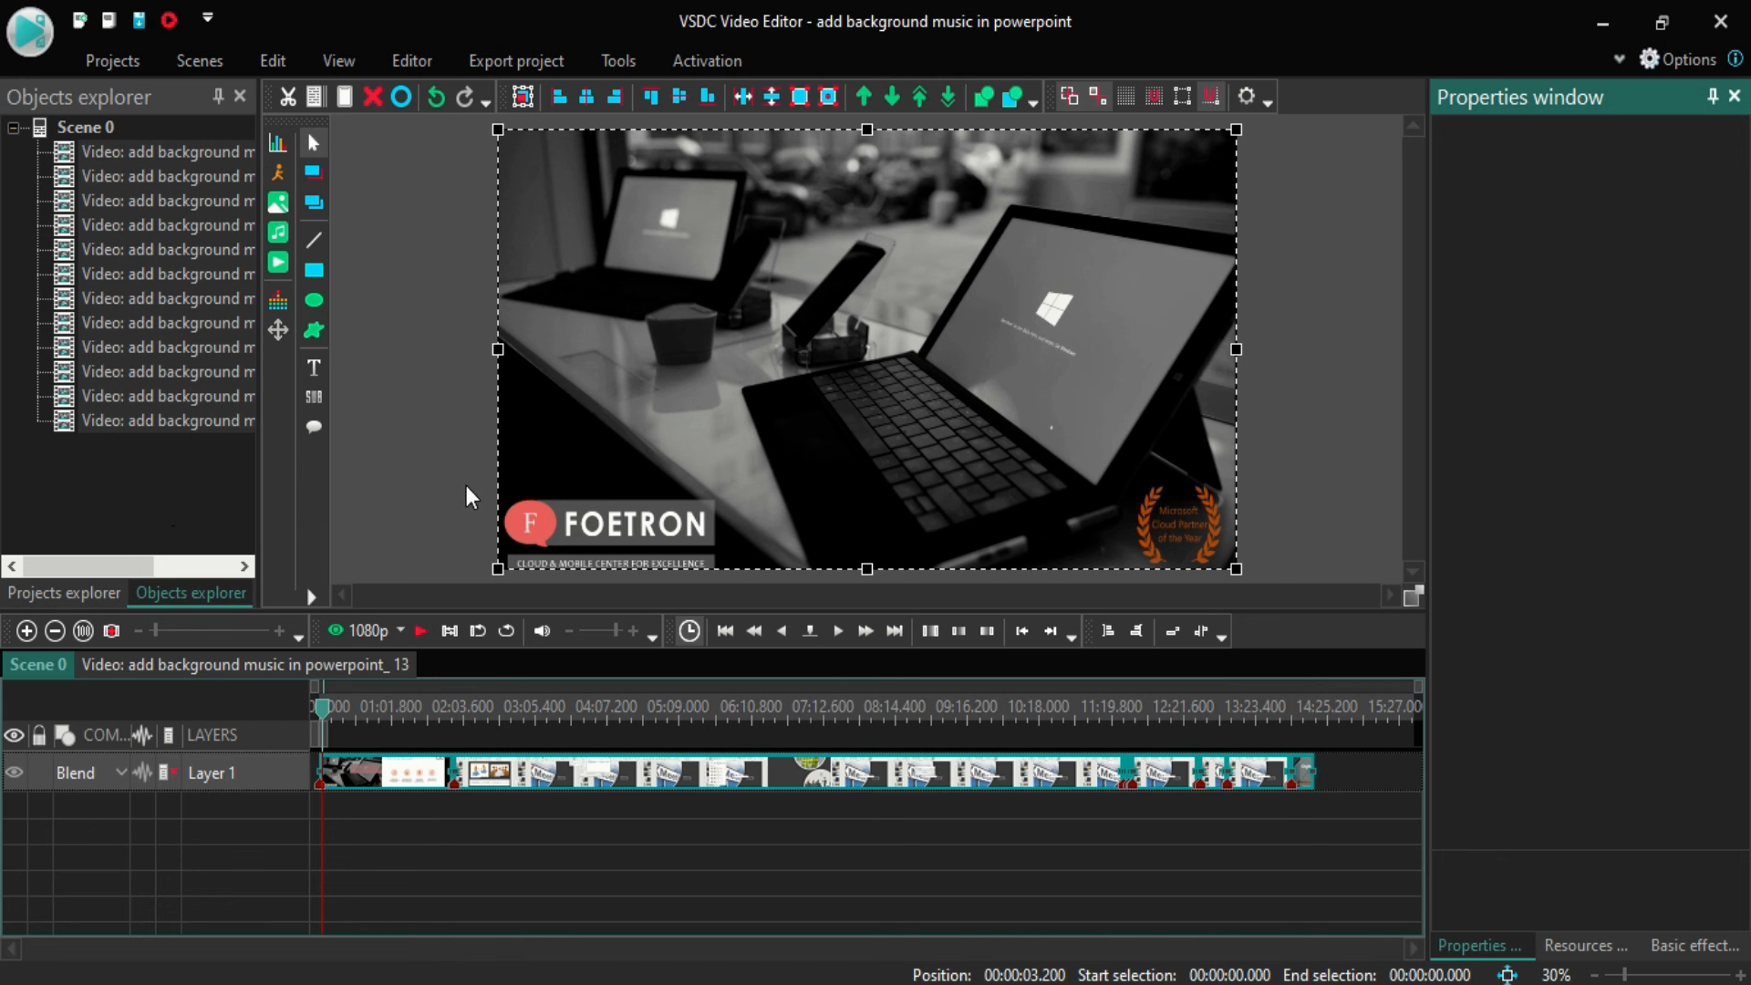
# Step: Open the project's export settings and briefly play the source video in the preview
pyautogui.click(519, 71)
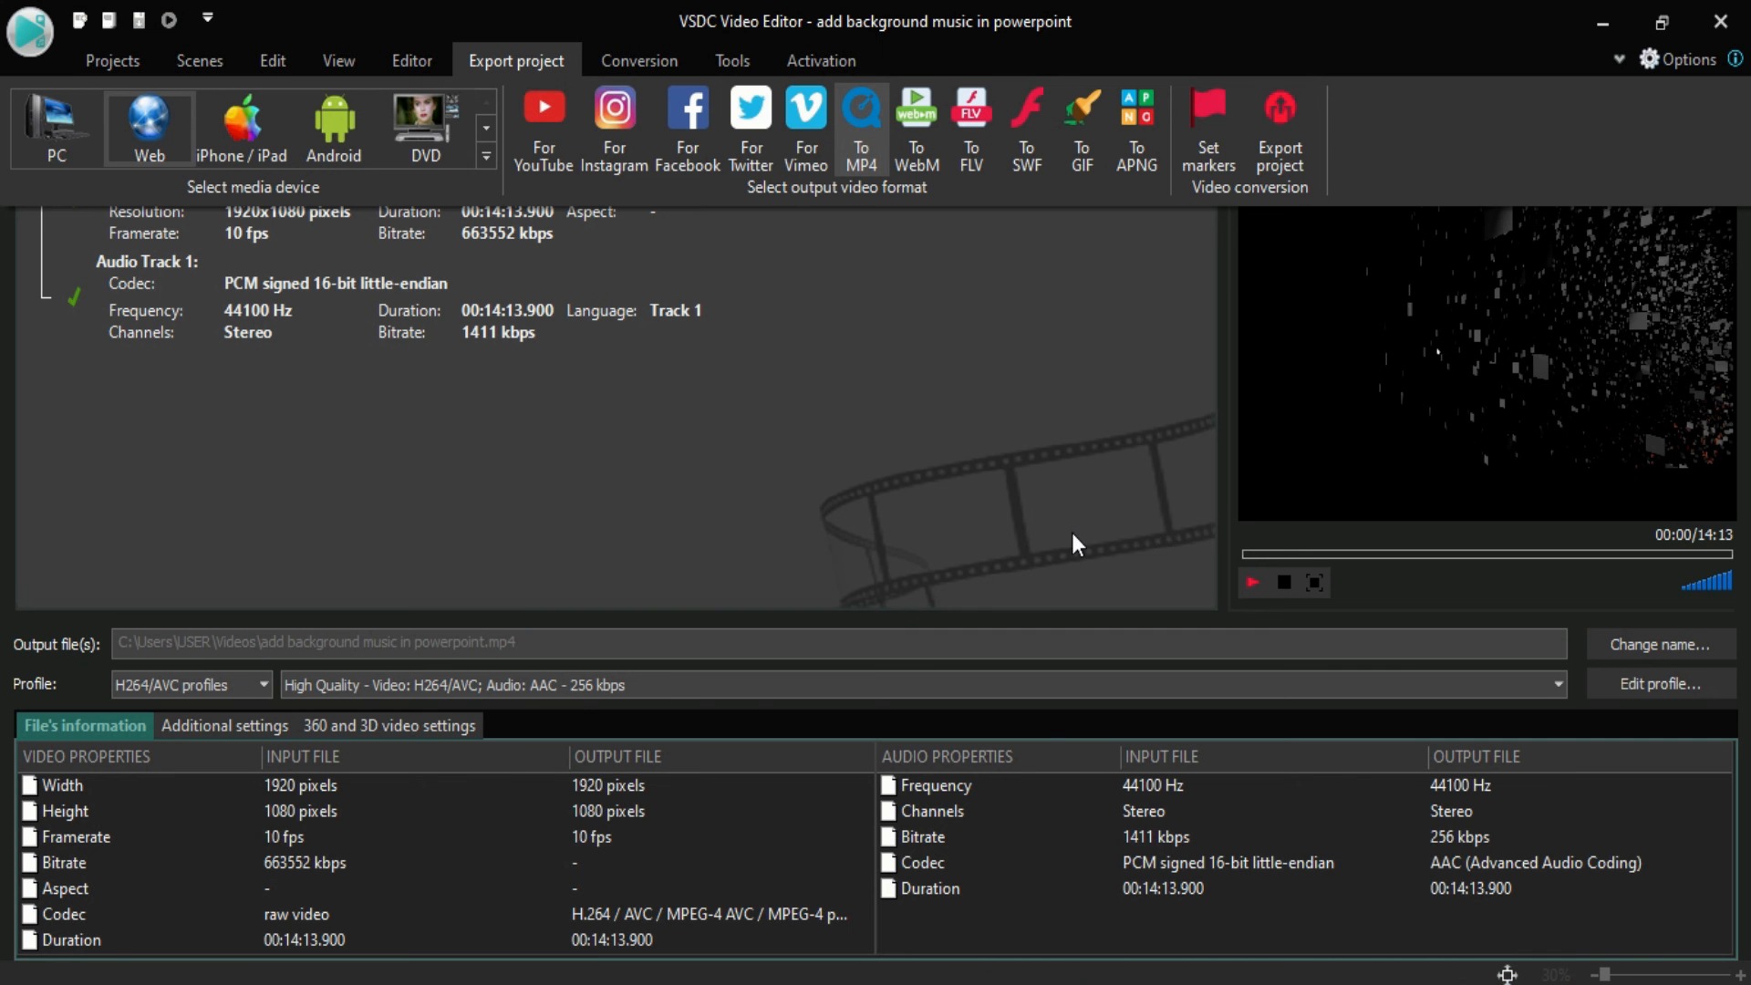
pyautogui.click(1253, 583)
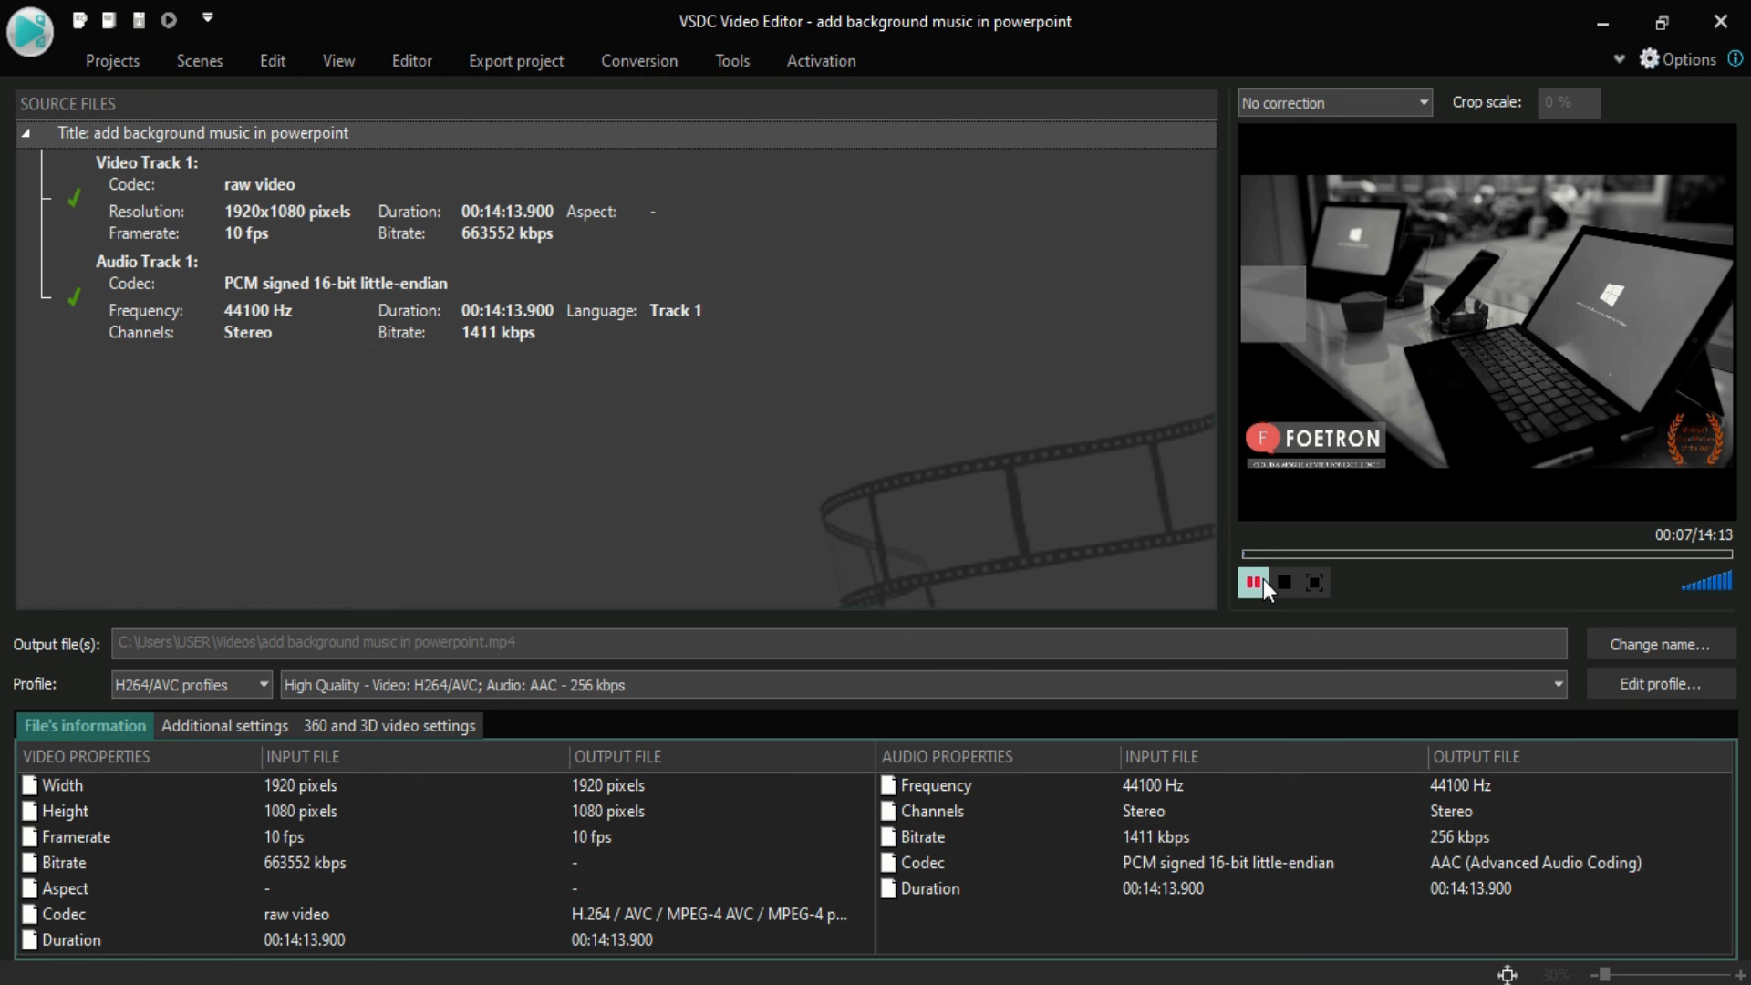
pyautogui.click(1263, 581)
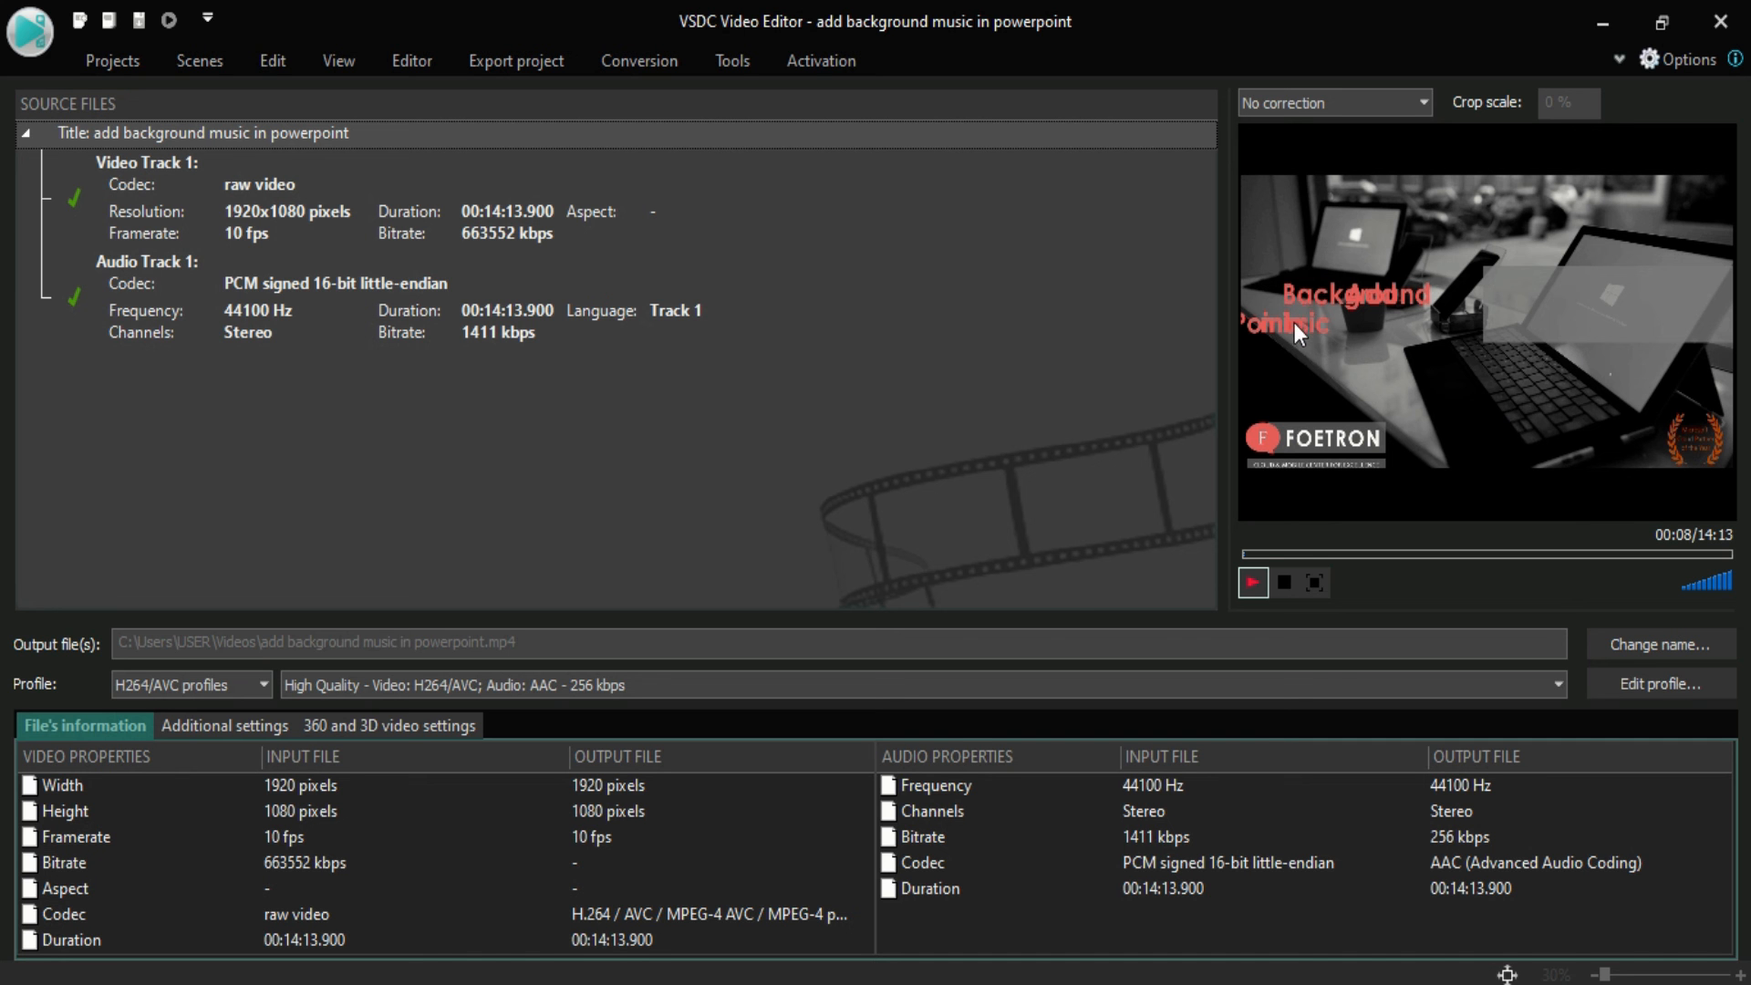
# Step: Choose Web as the target device and MP4 as the output video format
pyautogui.click(538, 70)
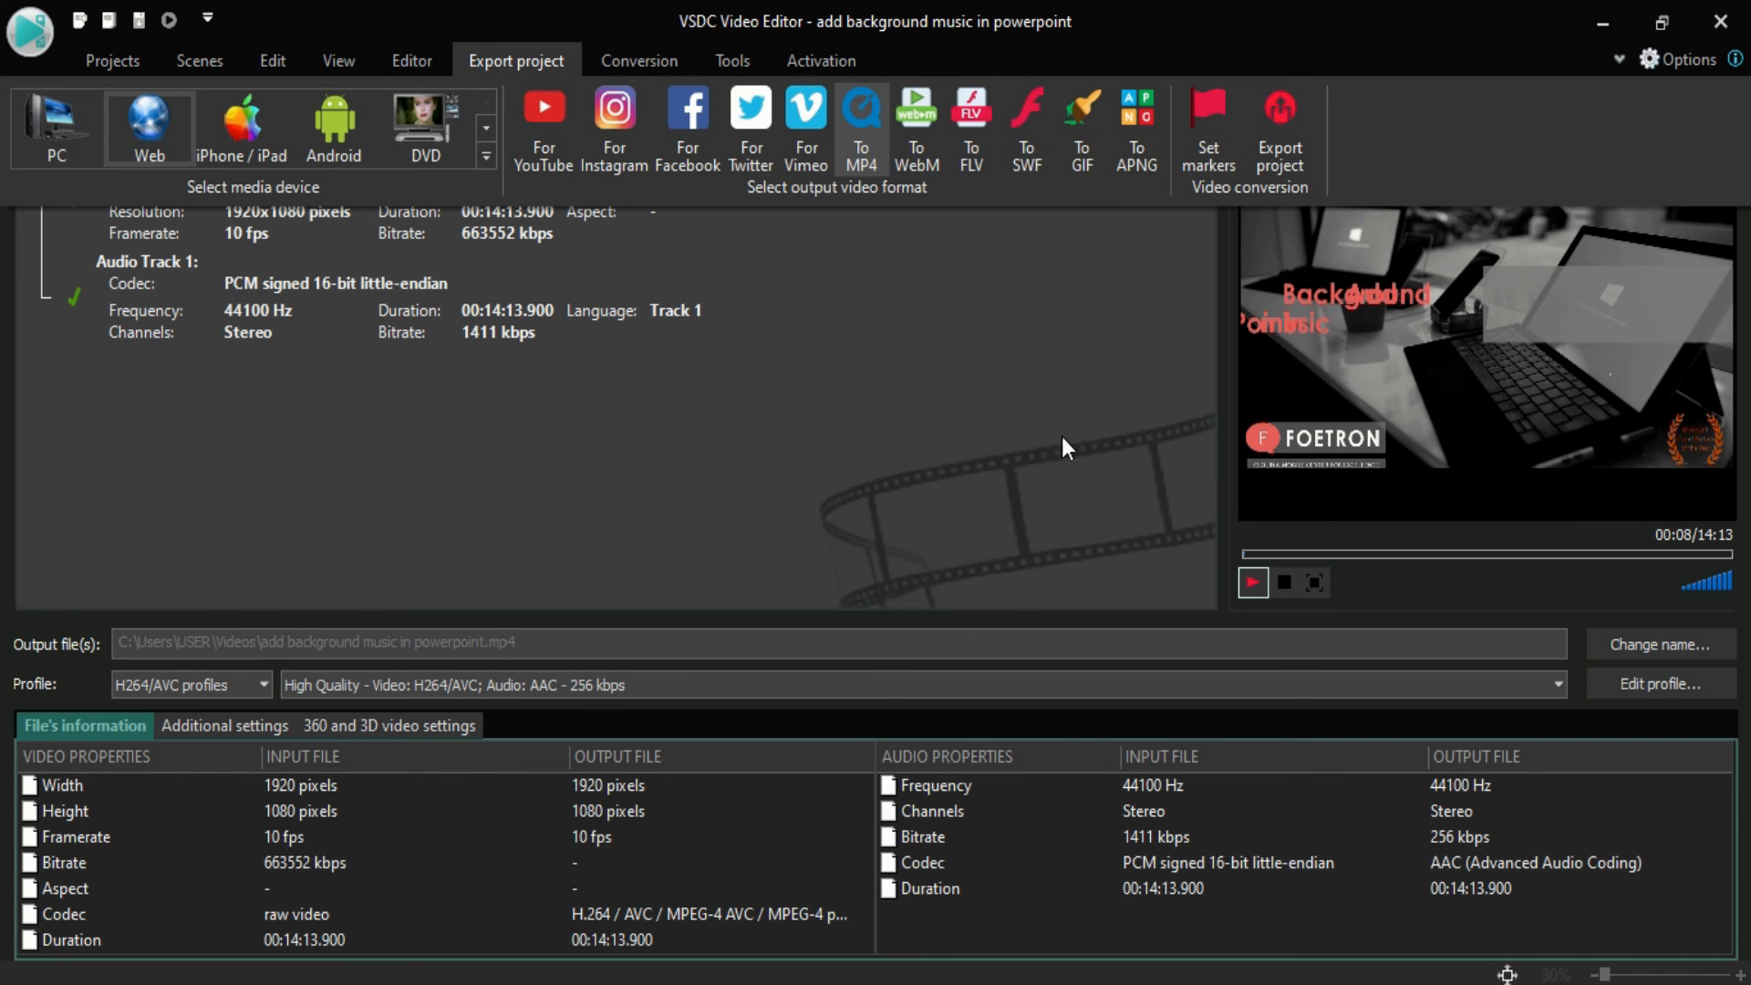
pyautogui.click(152, 133)
pyautogui.click(559, 44)
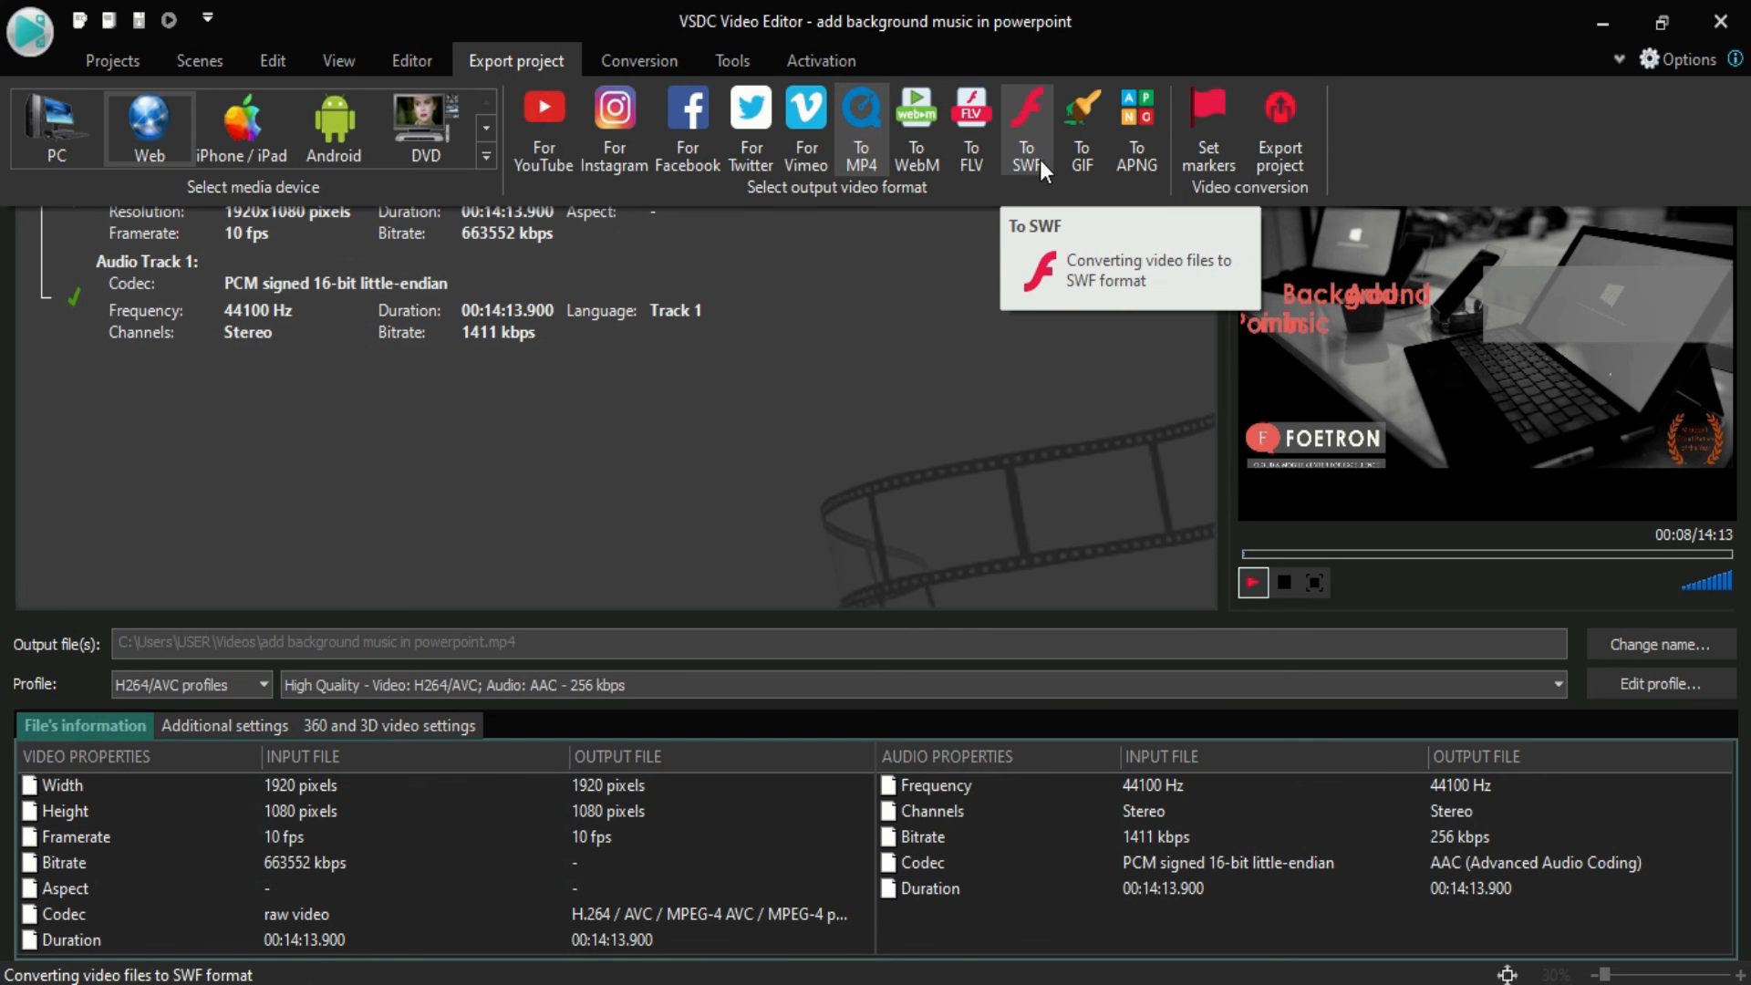
pyautogui.click(861, 137)
pyautogui.click(511, 70)
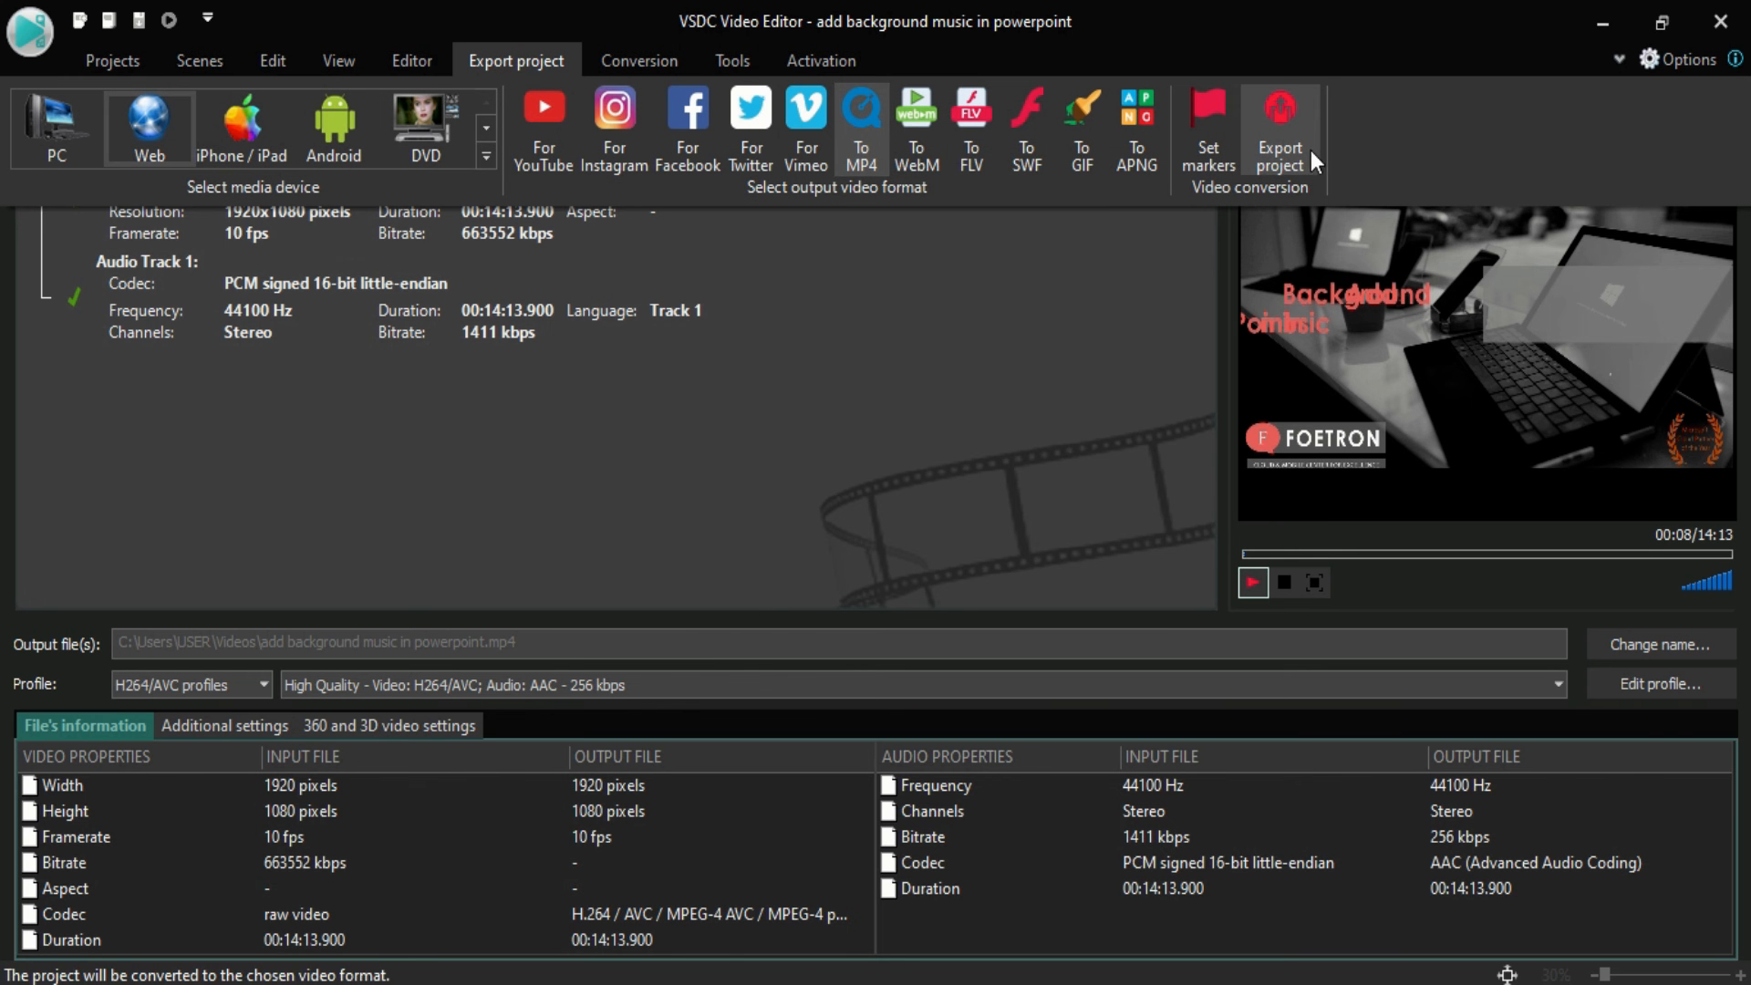
pyautogui.click(1120, 312)
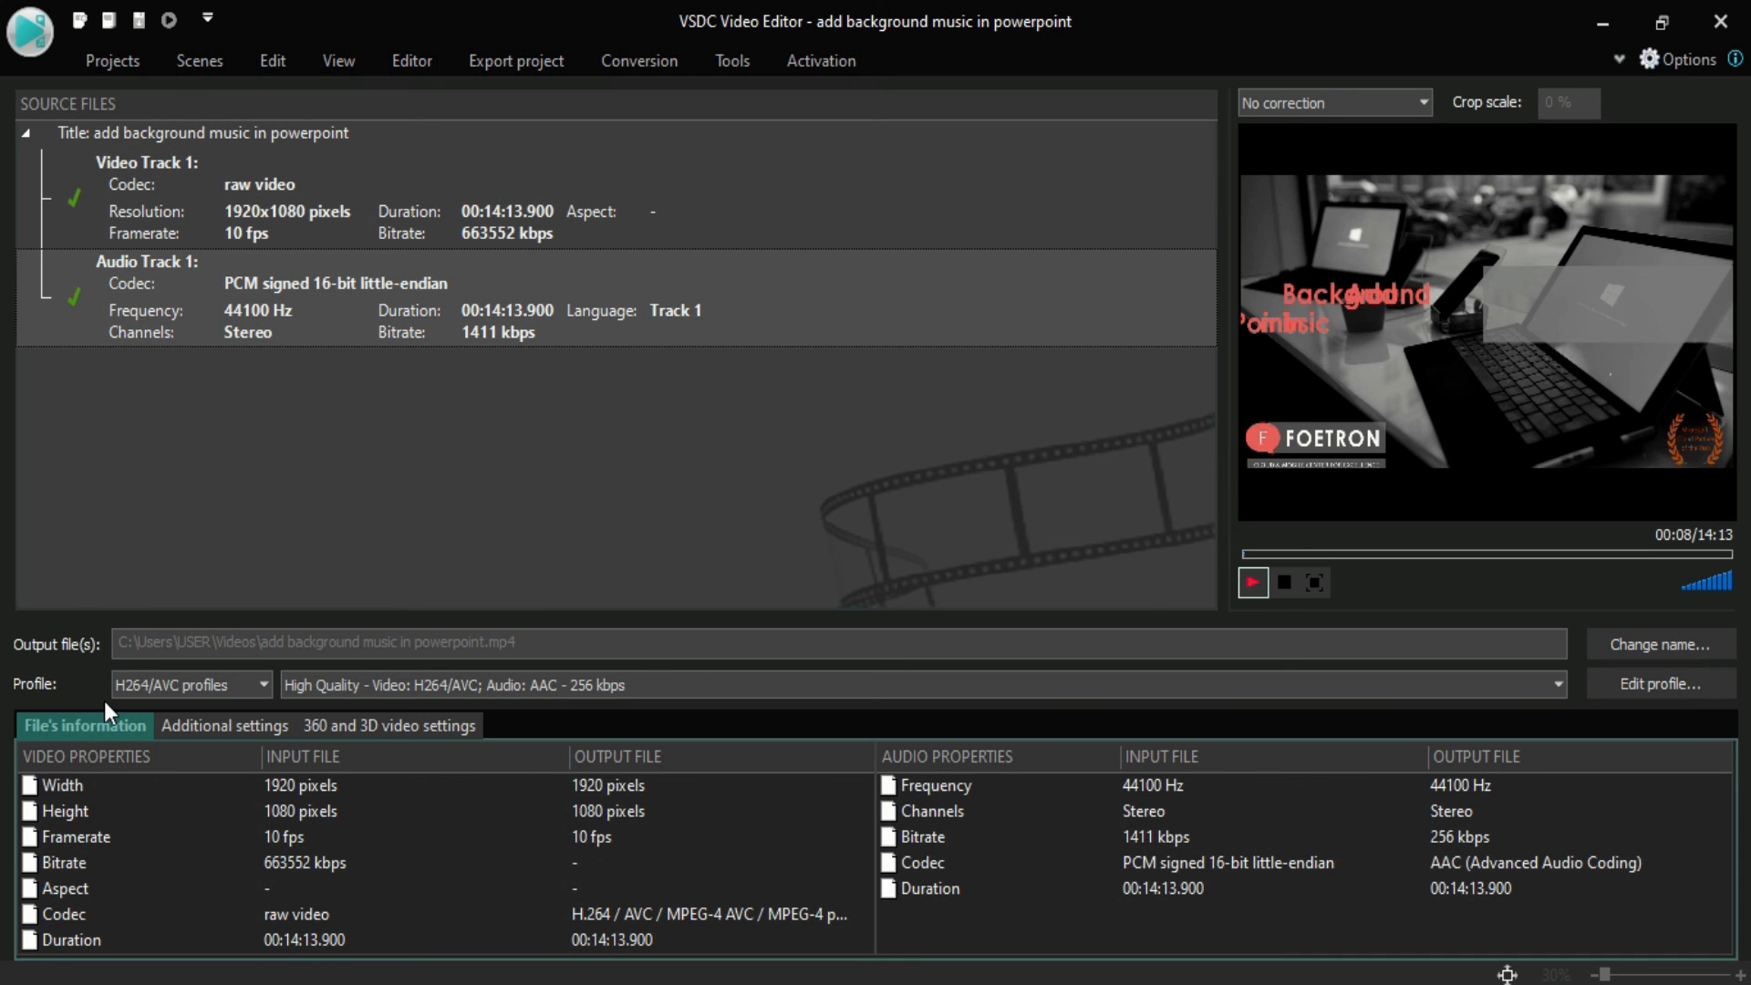
# Step: Choose the H264/AVC profile group and keep the High Quality profile with AAC audio at 256 kbps
pyautogui.click(214, 692)
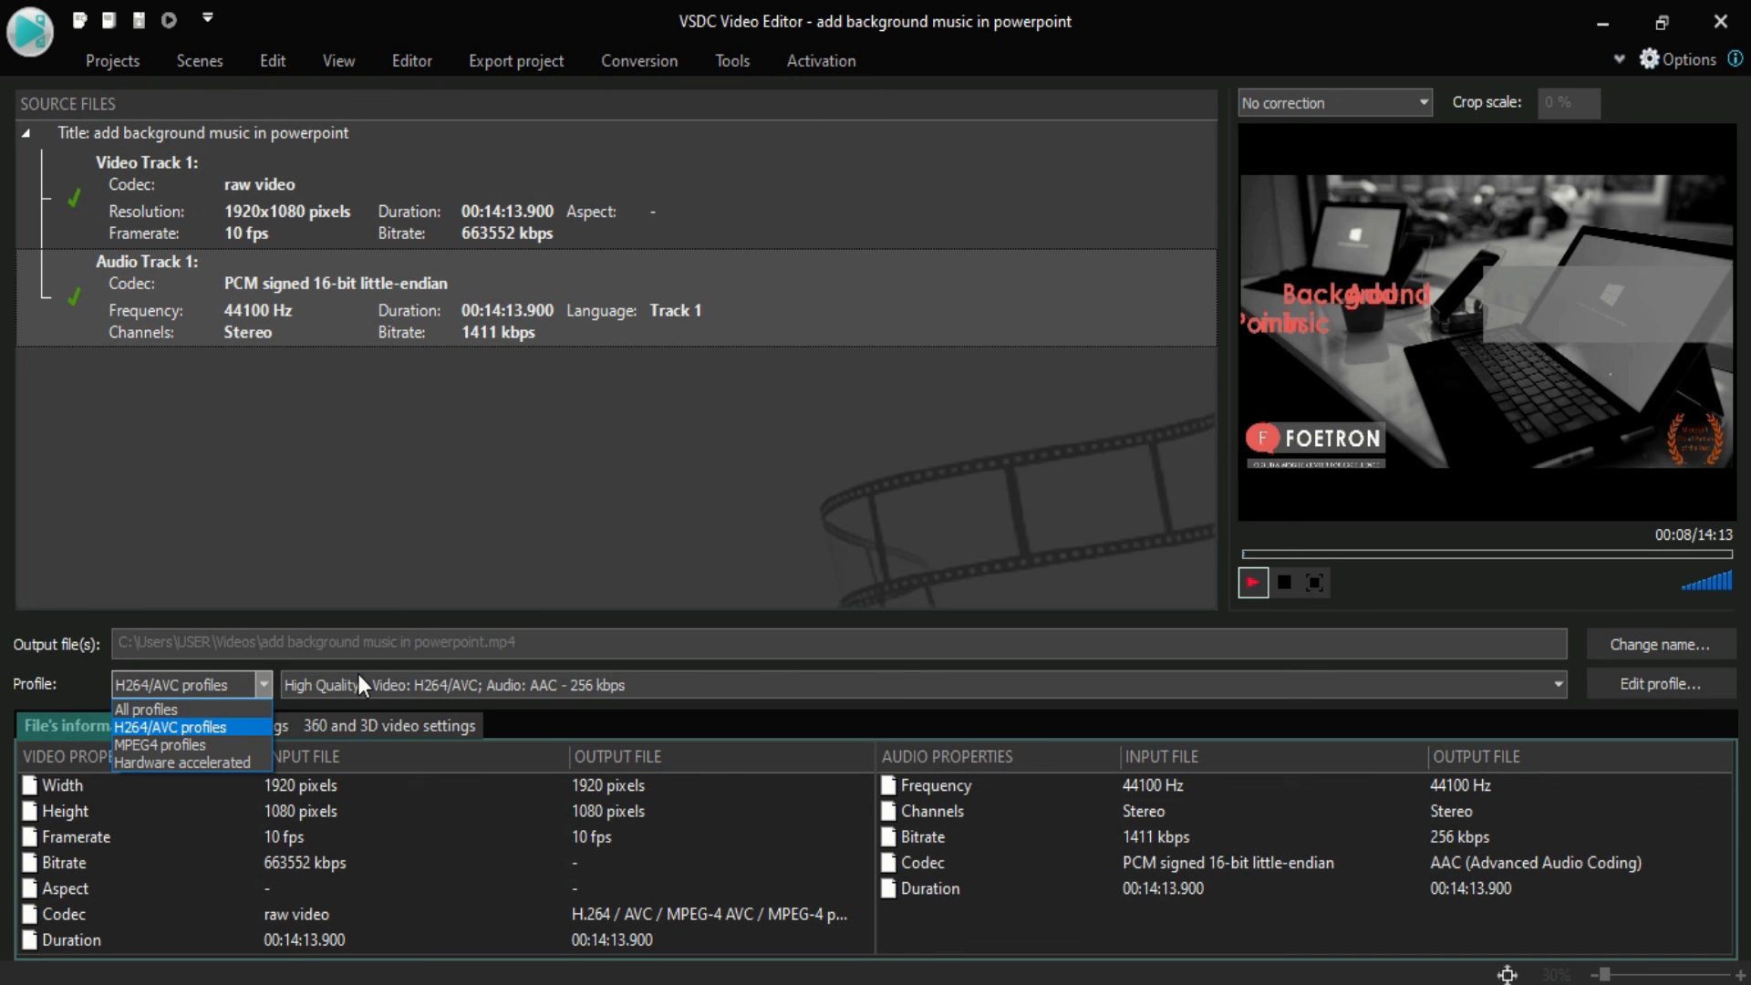
pyautogui.click(233, 722)
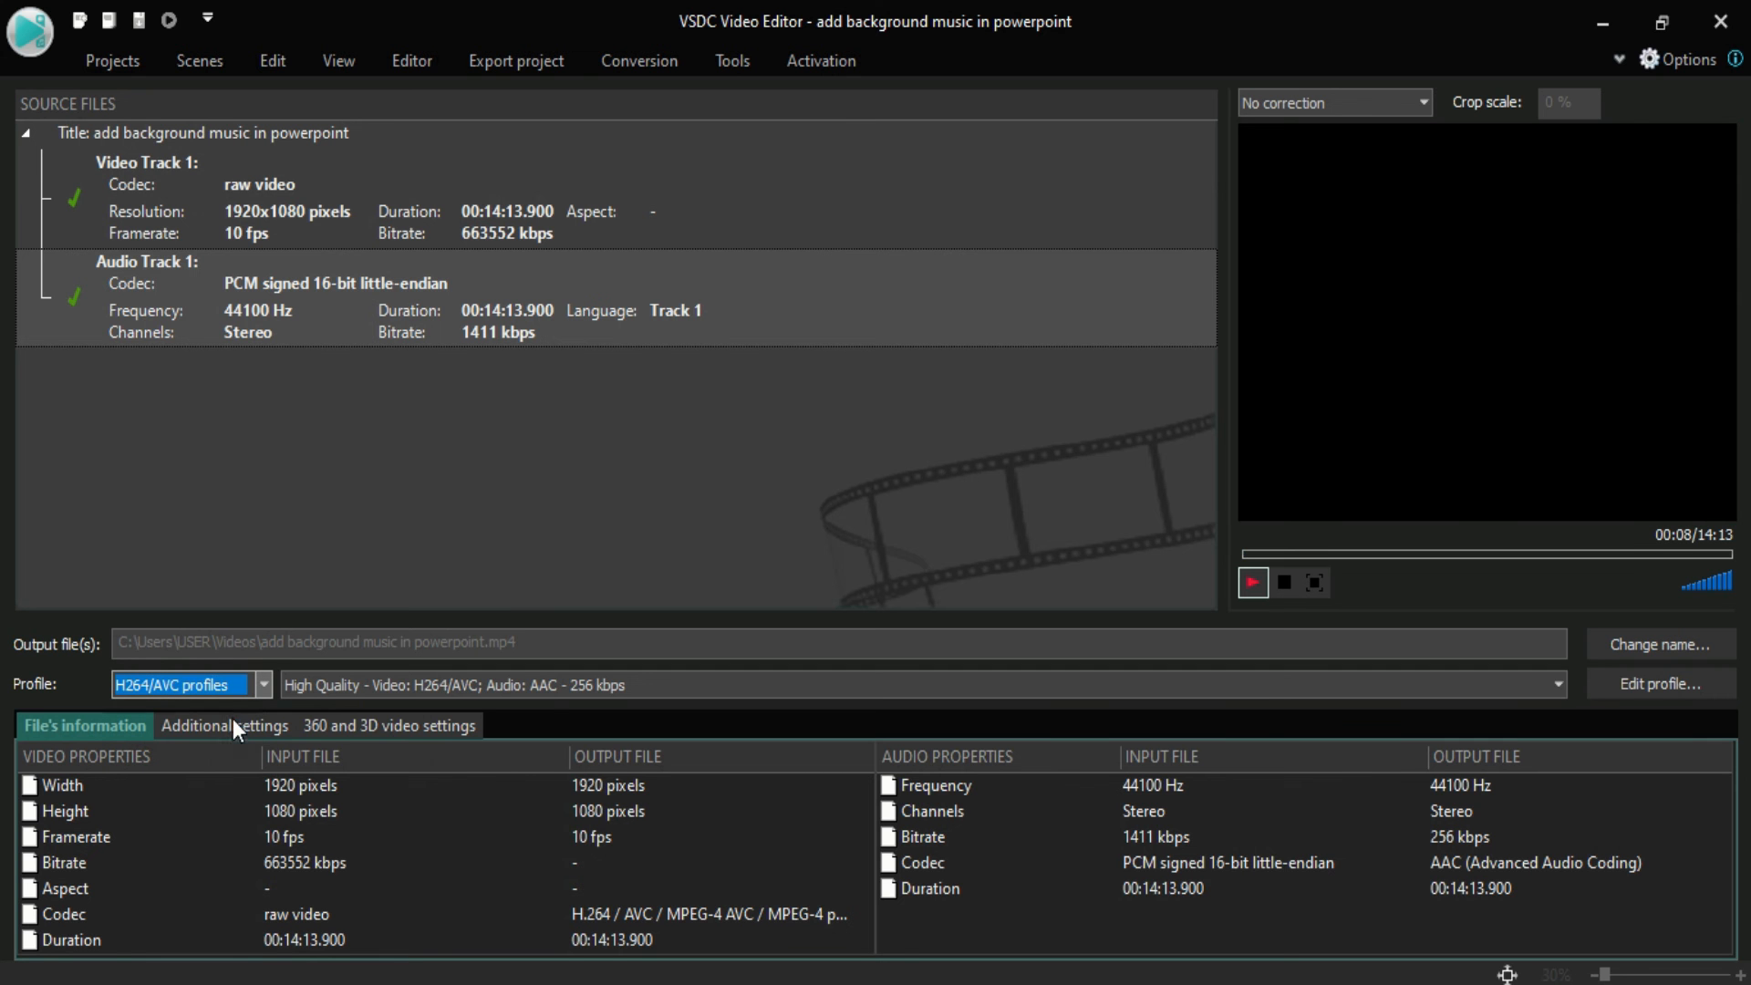
pyautogui.click(1563, 686)
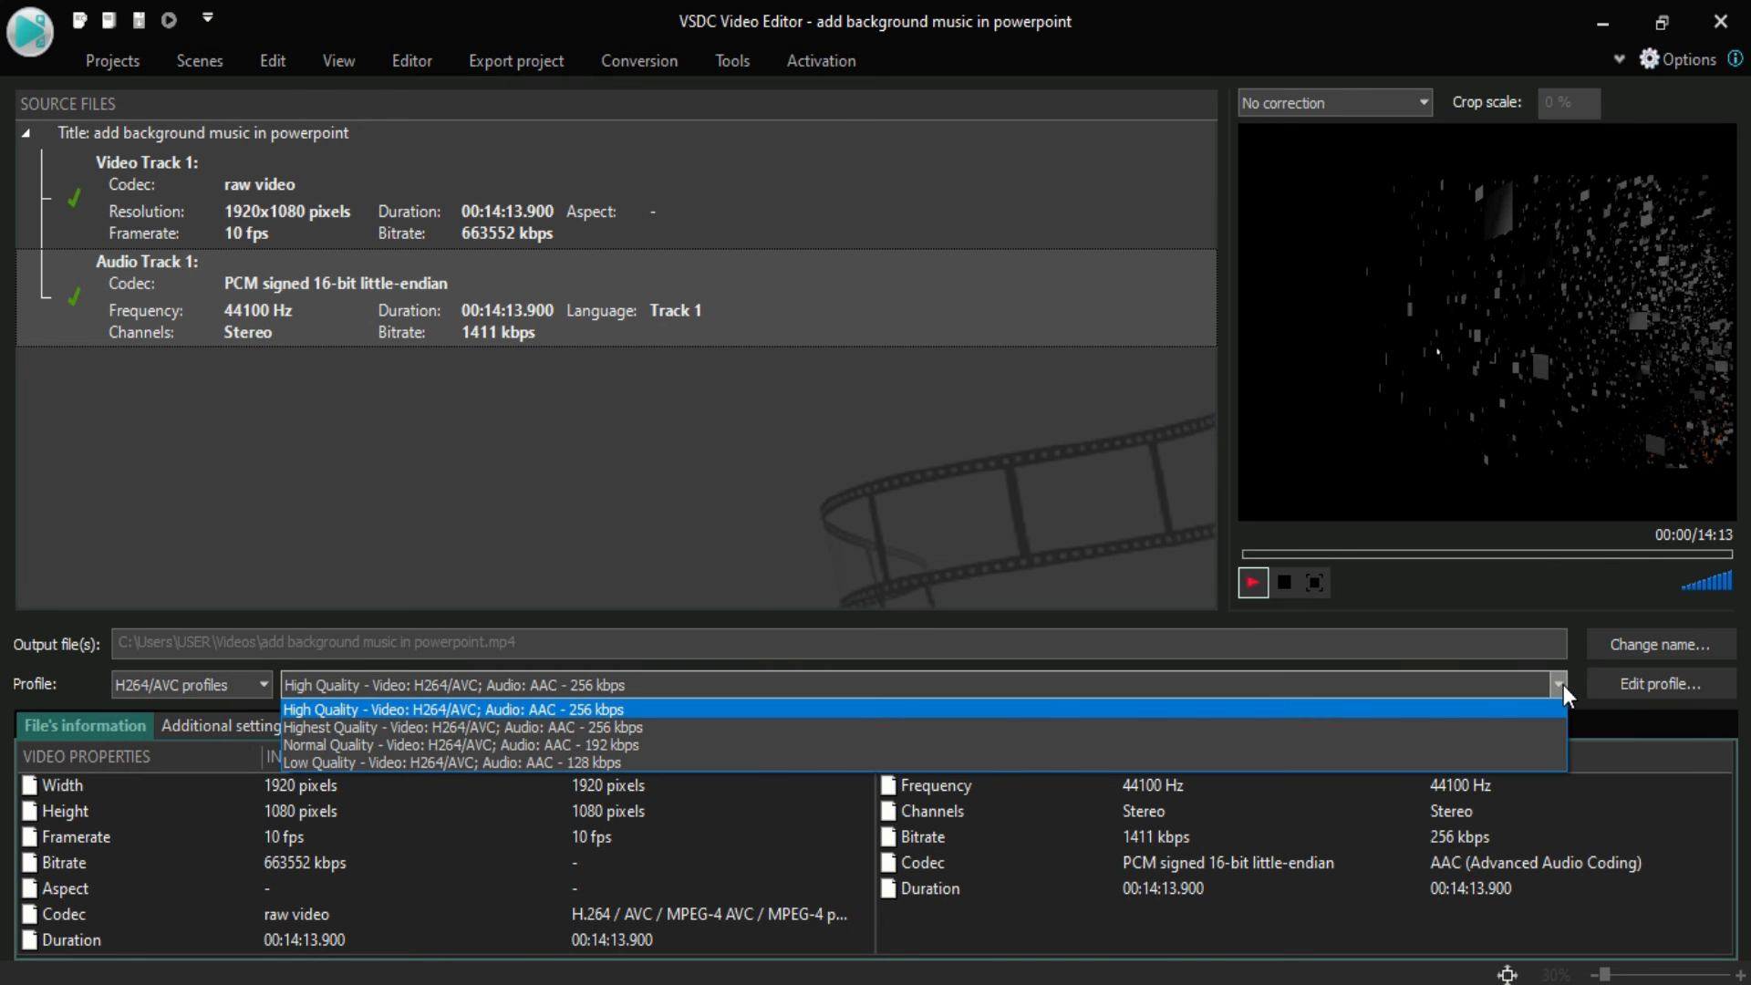
pyautogui.click(1564, 686)
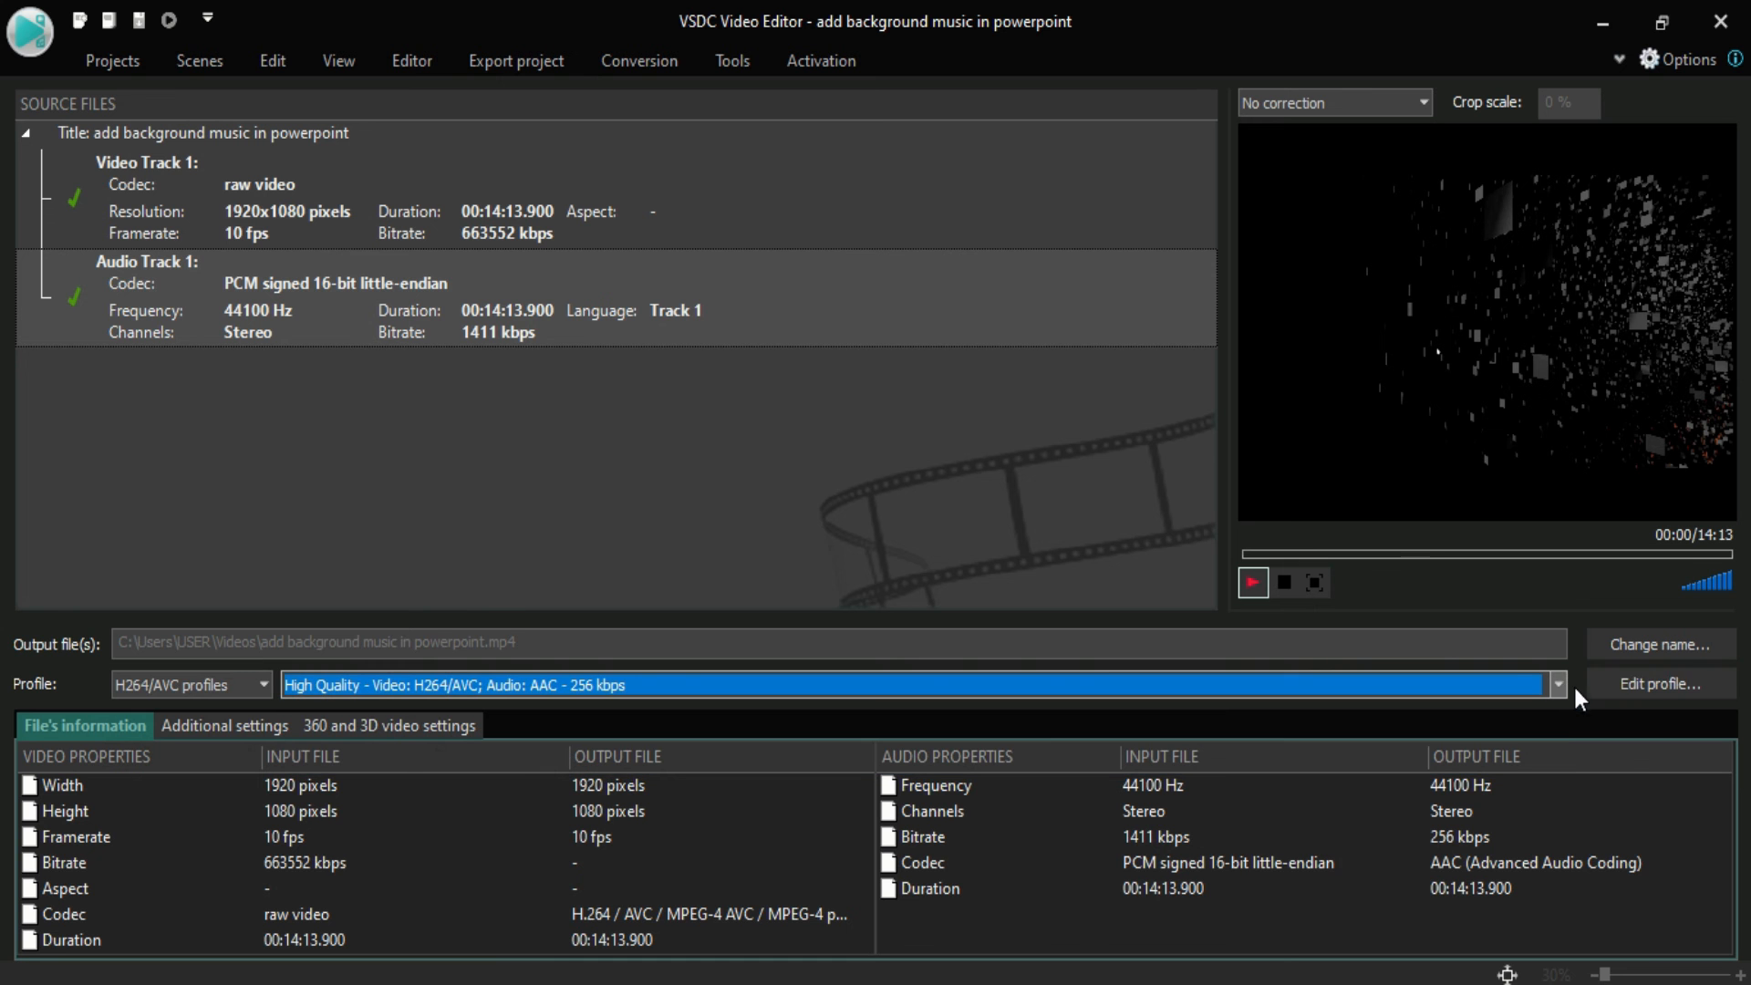
# Step: Edit the High Quality profile, keeping the original resolution and setting the video quality to 100 %, and apply it
pyautogui.click(1635, 689)
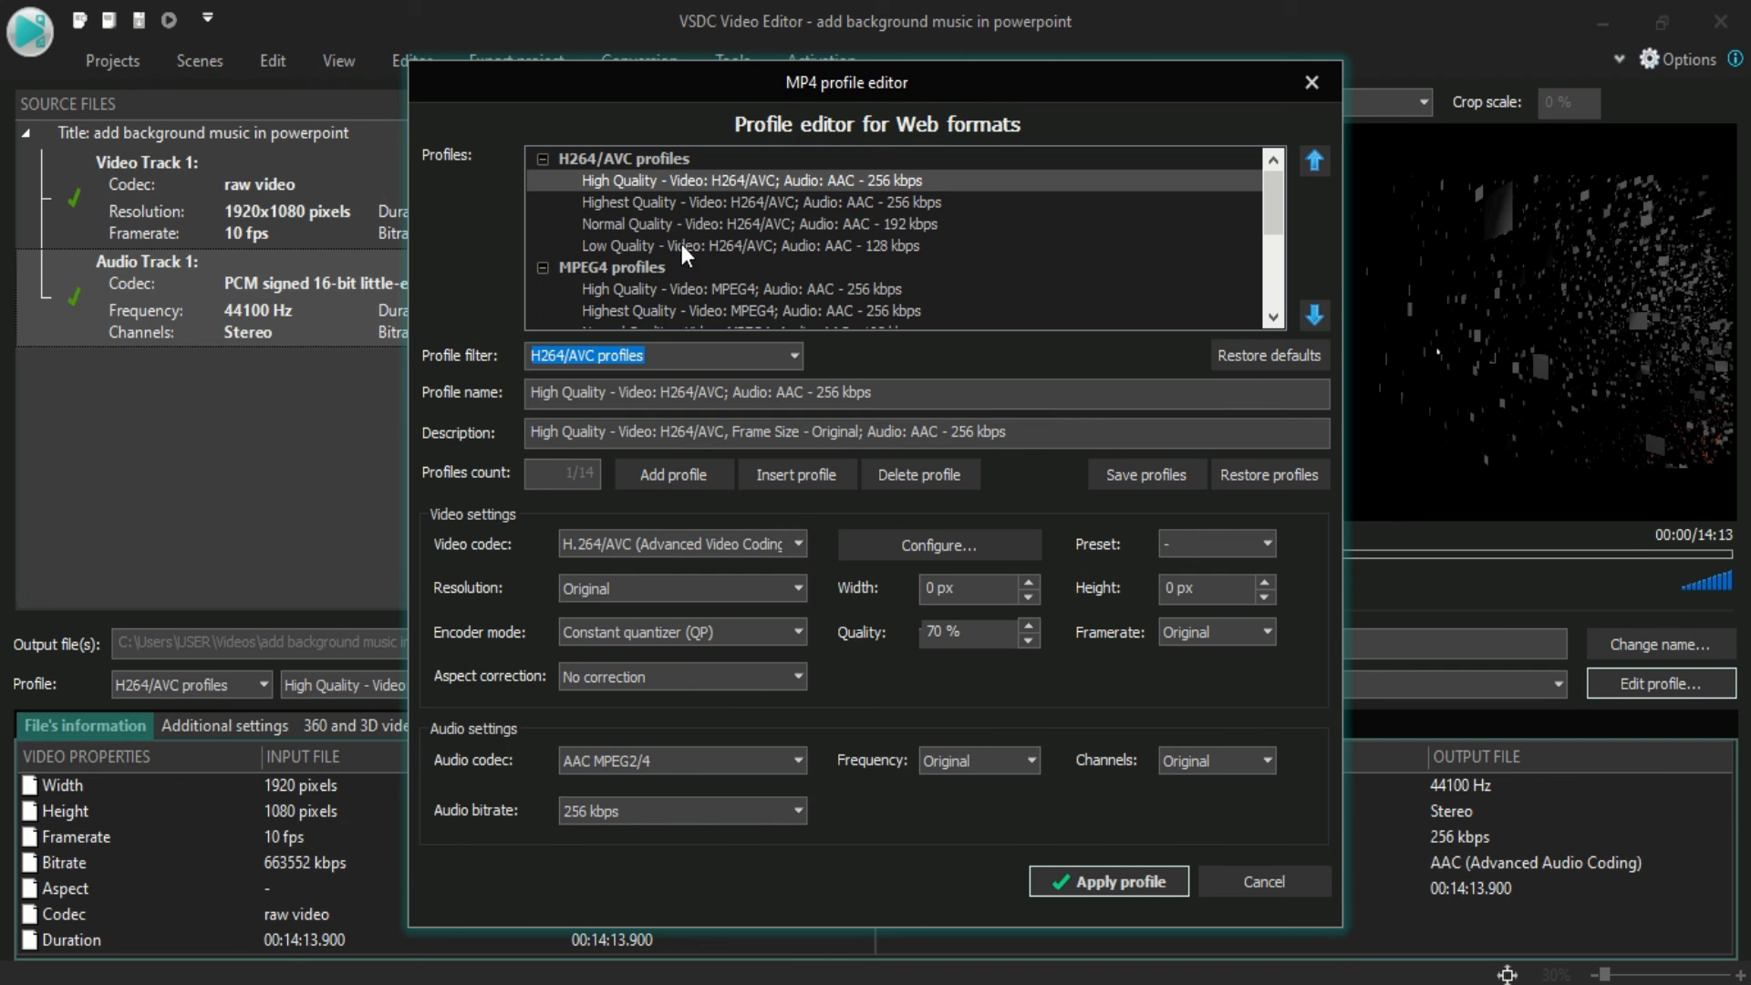
pyautogui.click(653, 590)
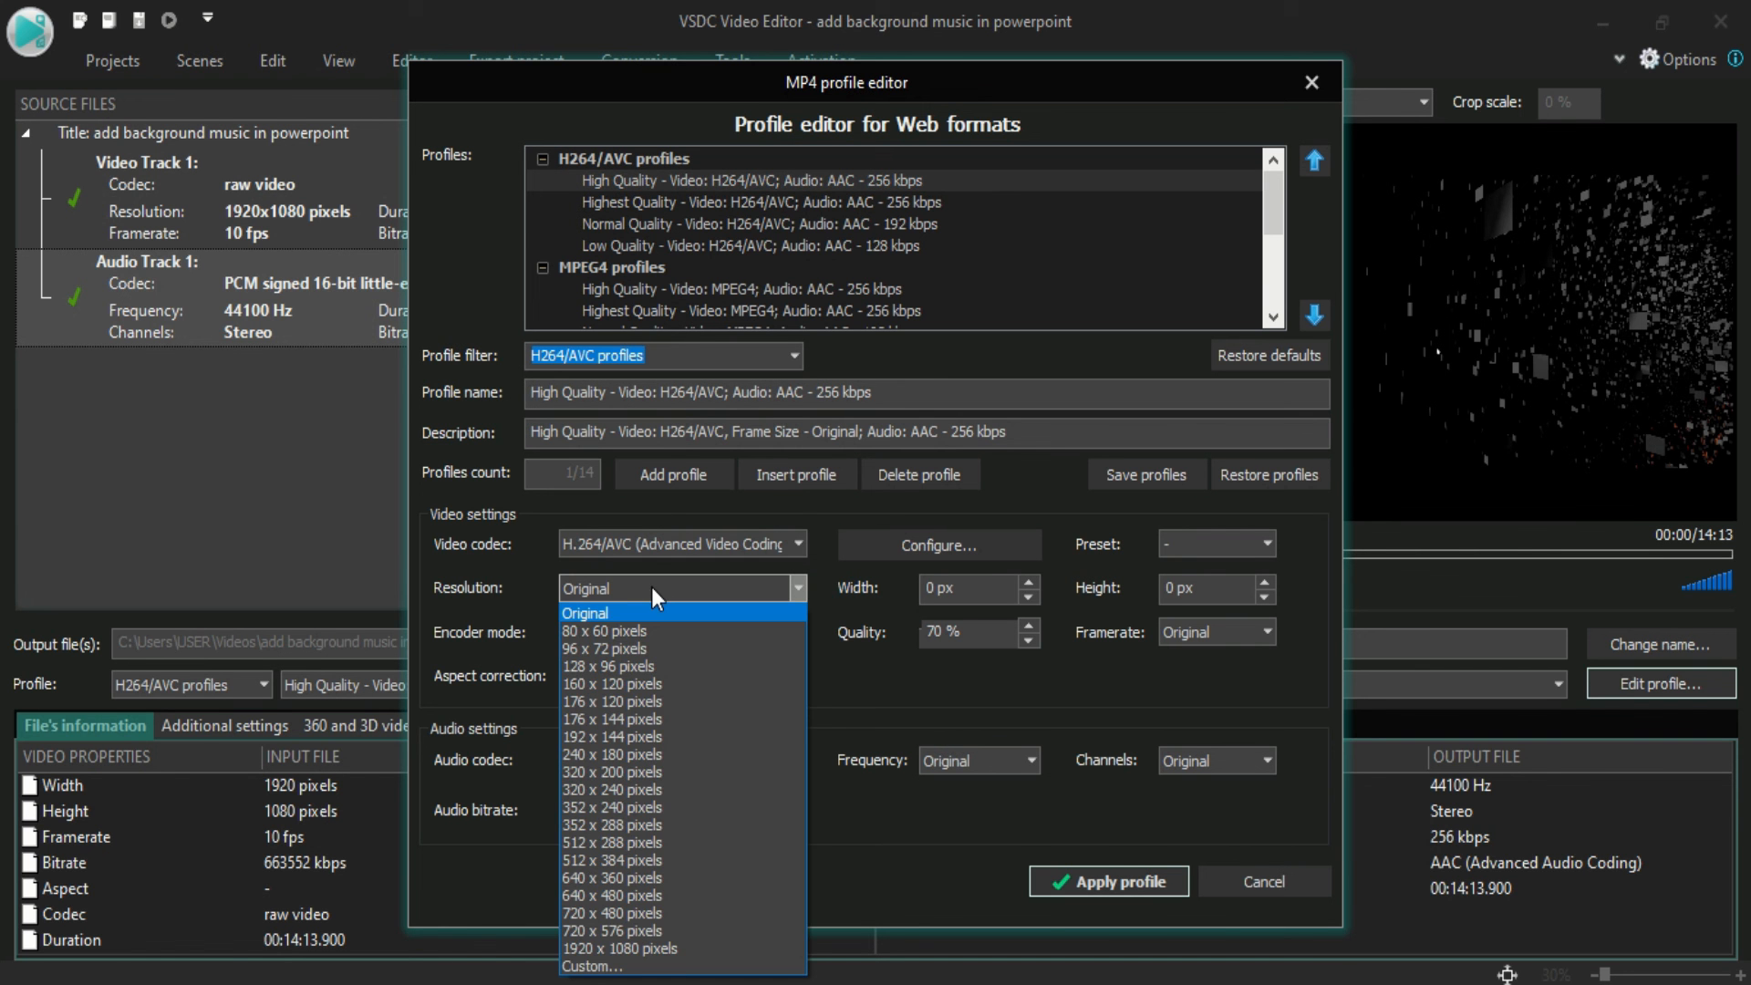
pyautogui.click(652, 587)
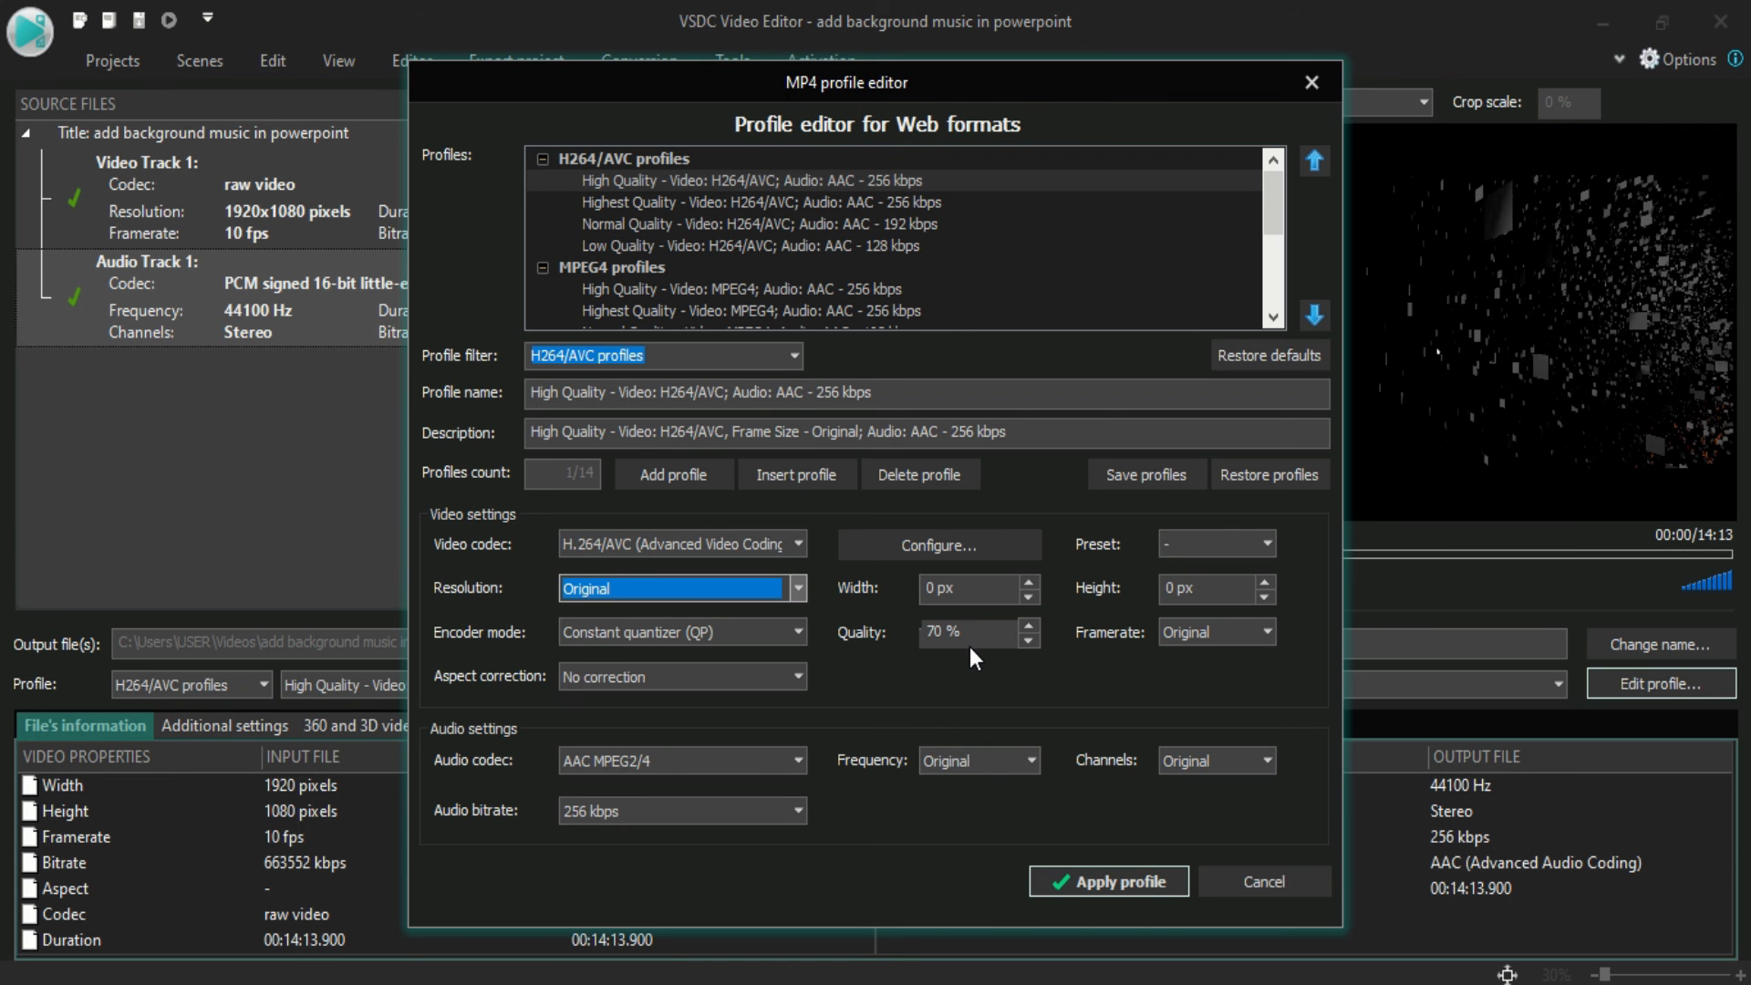
pyautogui.click(1029, 626)
pyautogui.click(1031, 624)
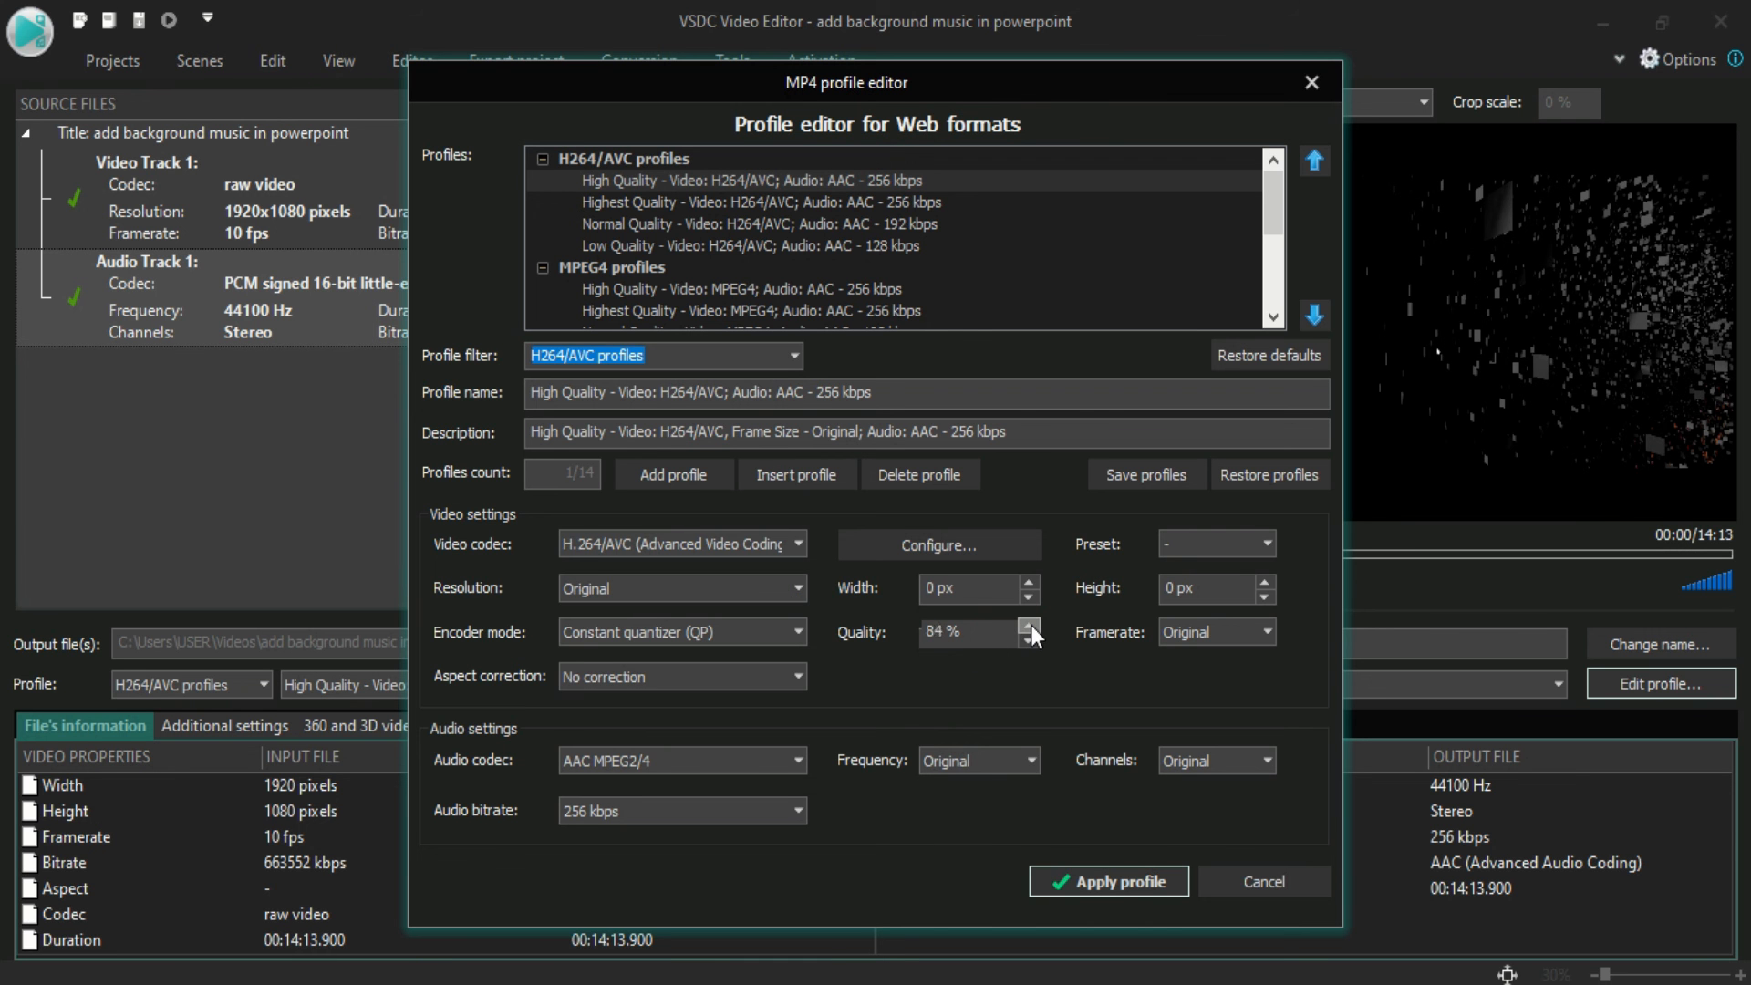
pyautogui.click(1029, 625)
pyautogui.click(1030, 626)
pyautogui.click(1160, 882)
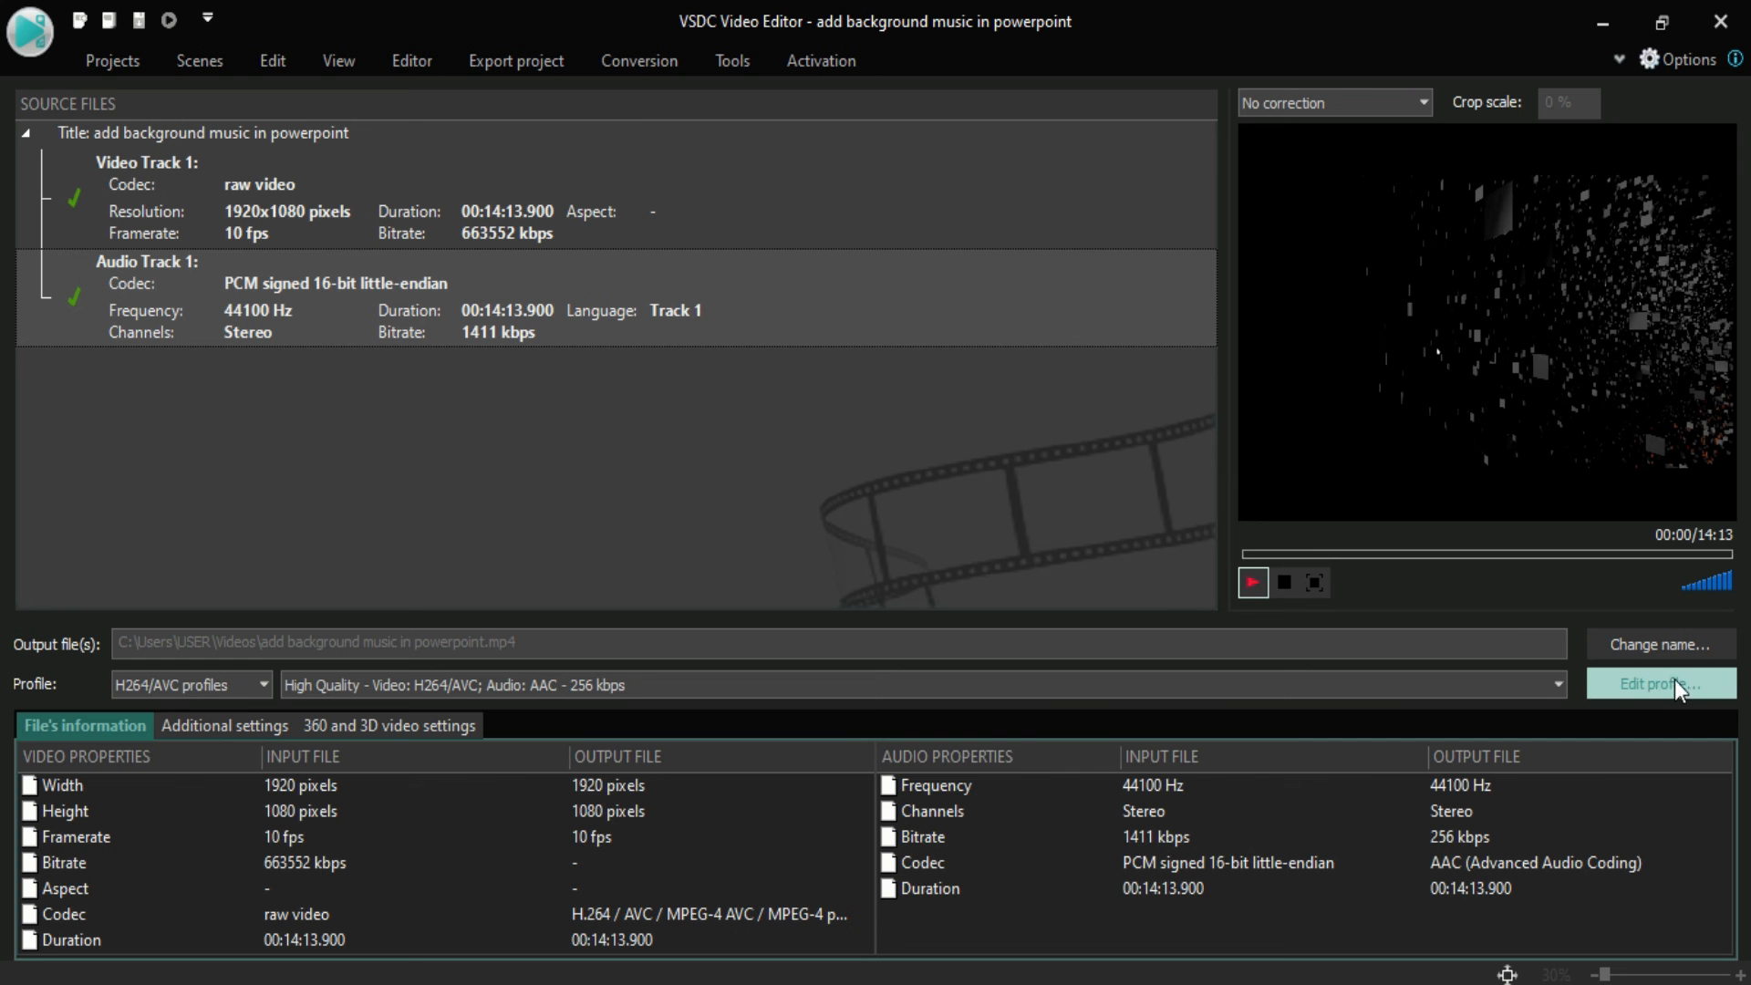
# Step: Recheck the edited MP4 profile and look through the additional and the 360 and 3D video settings
pyautogui.click(1651, 689)
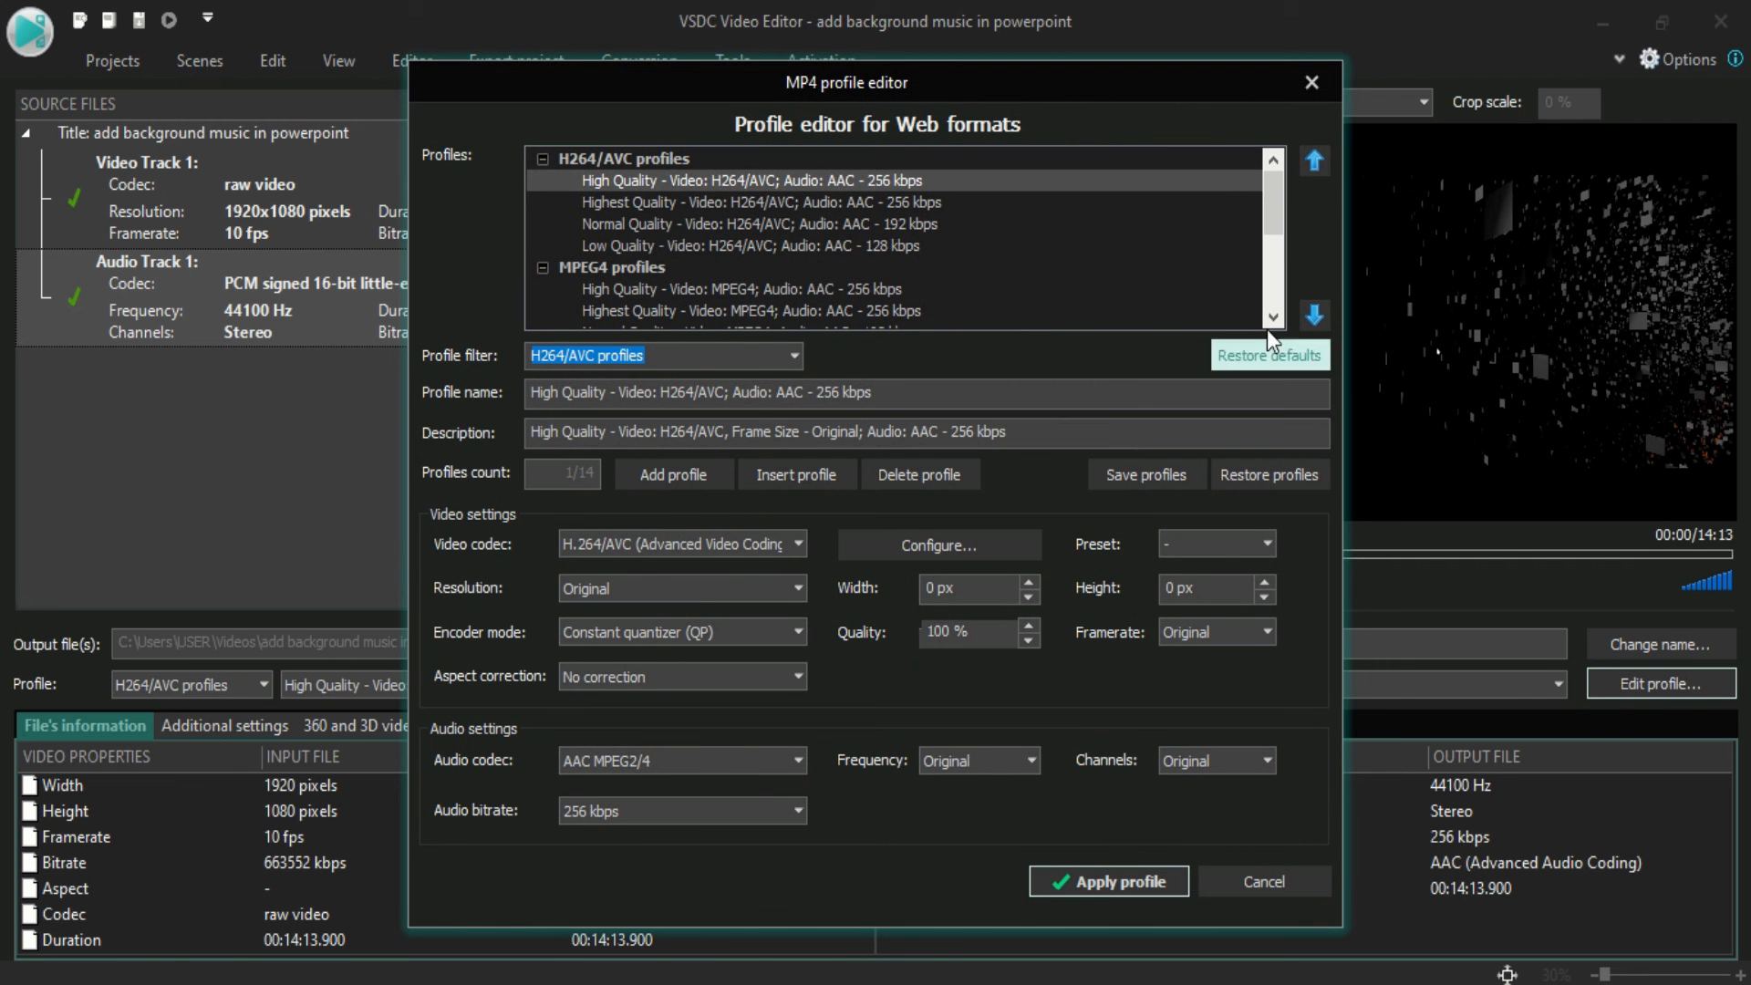
pyautogui.click(1304, 86)
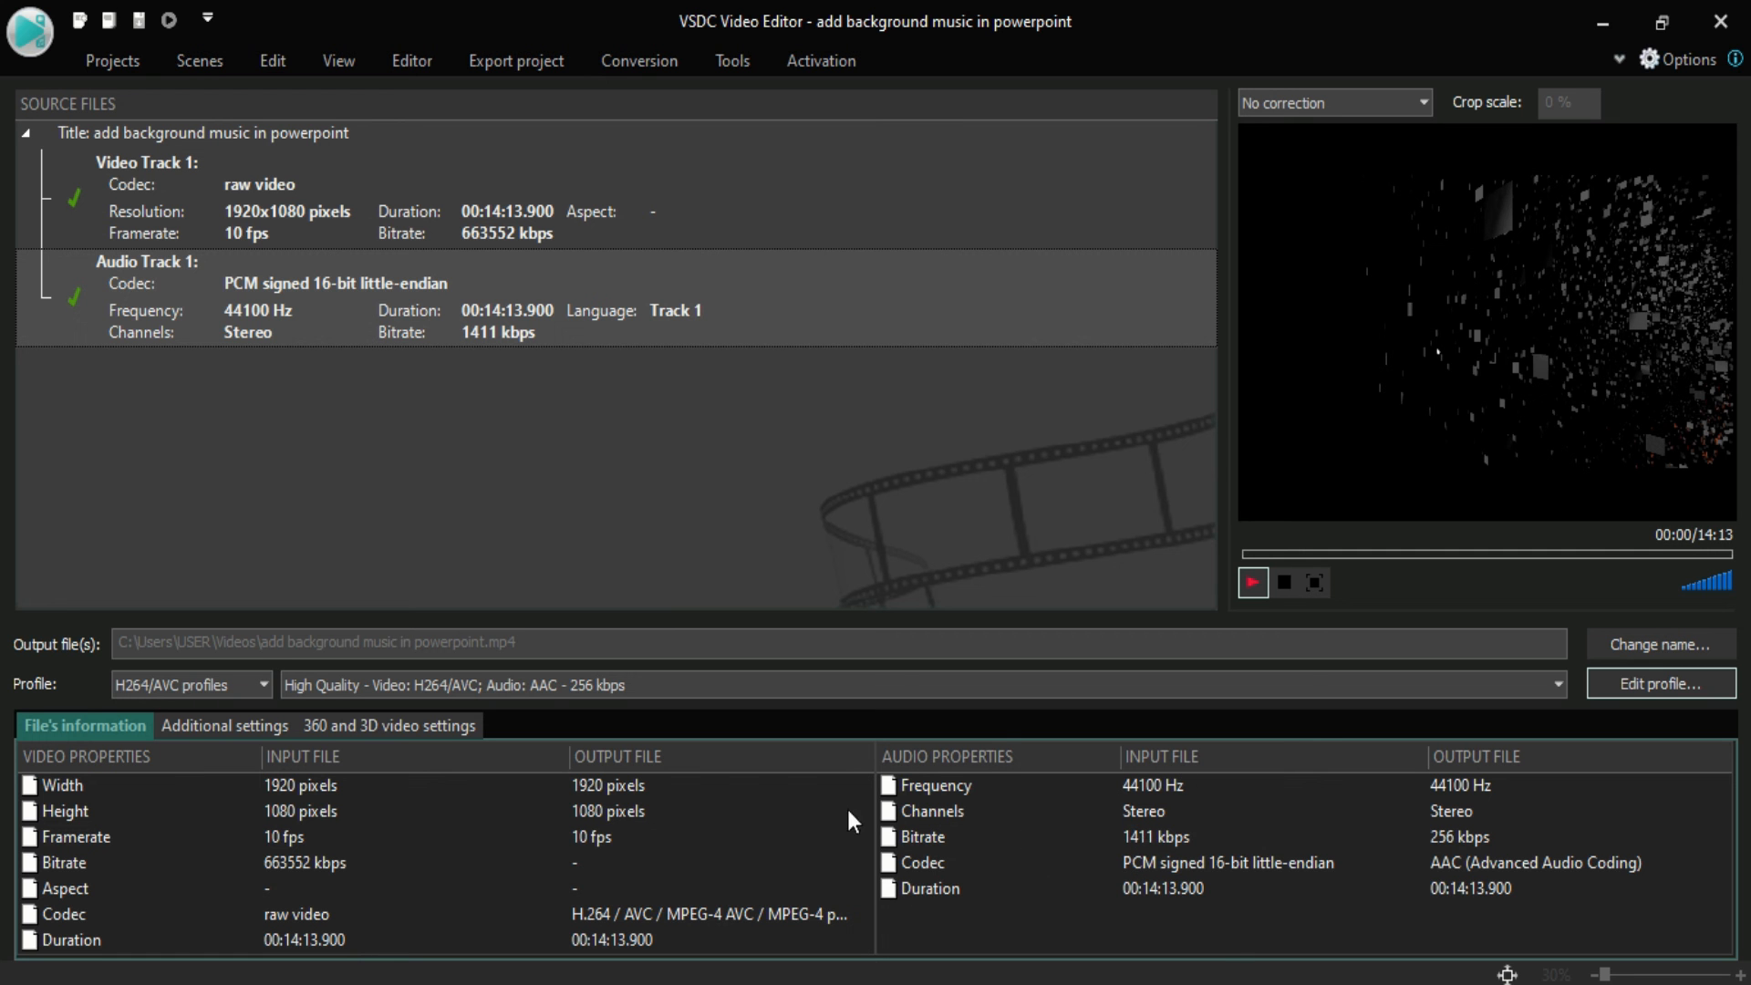
pyautogui.click(196, 724)
pyautogui.click(374, 726)
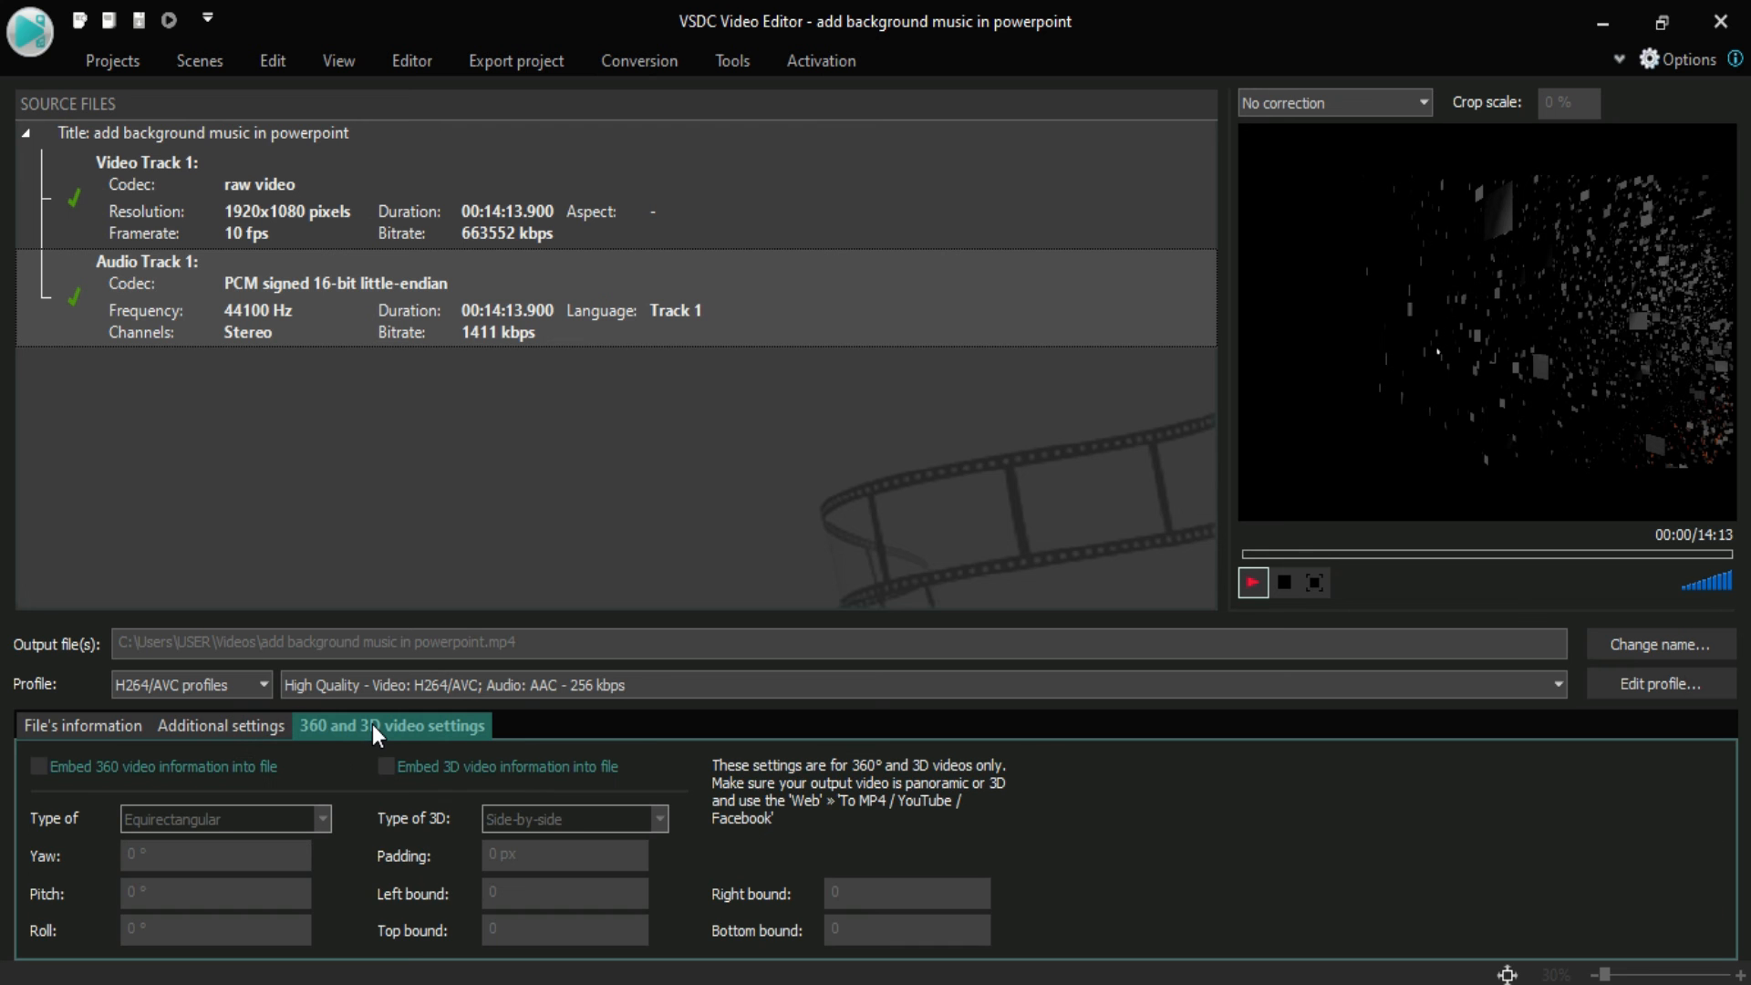
pyautogui.click(98, 723)
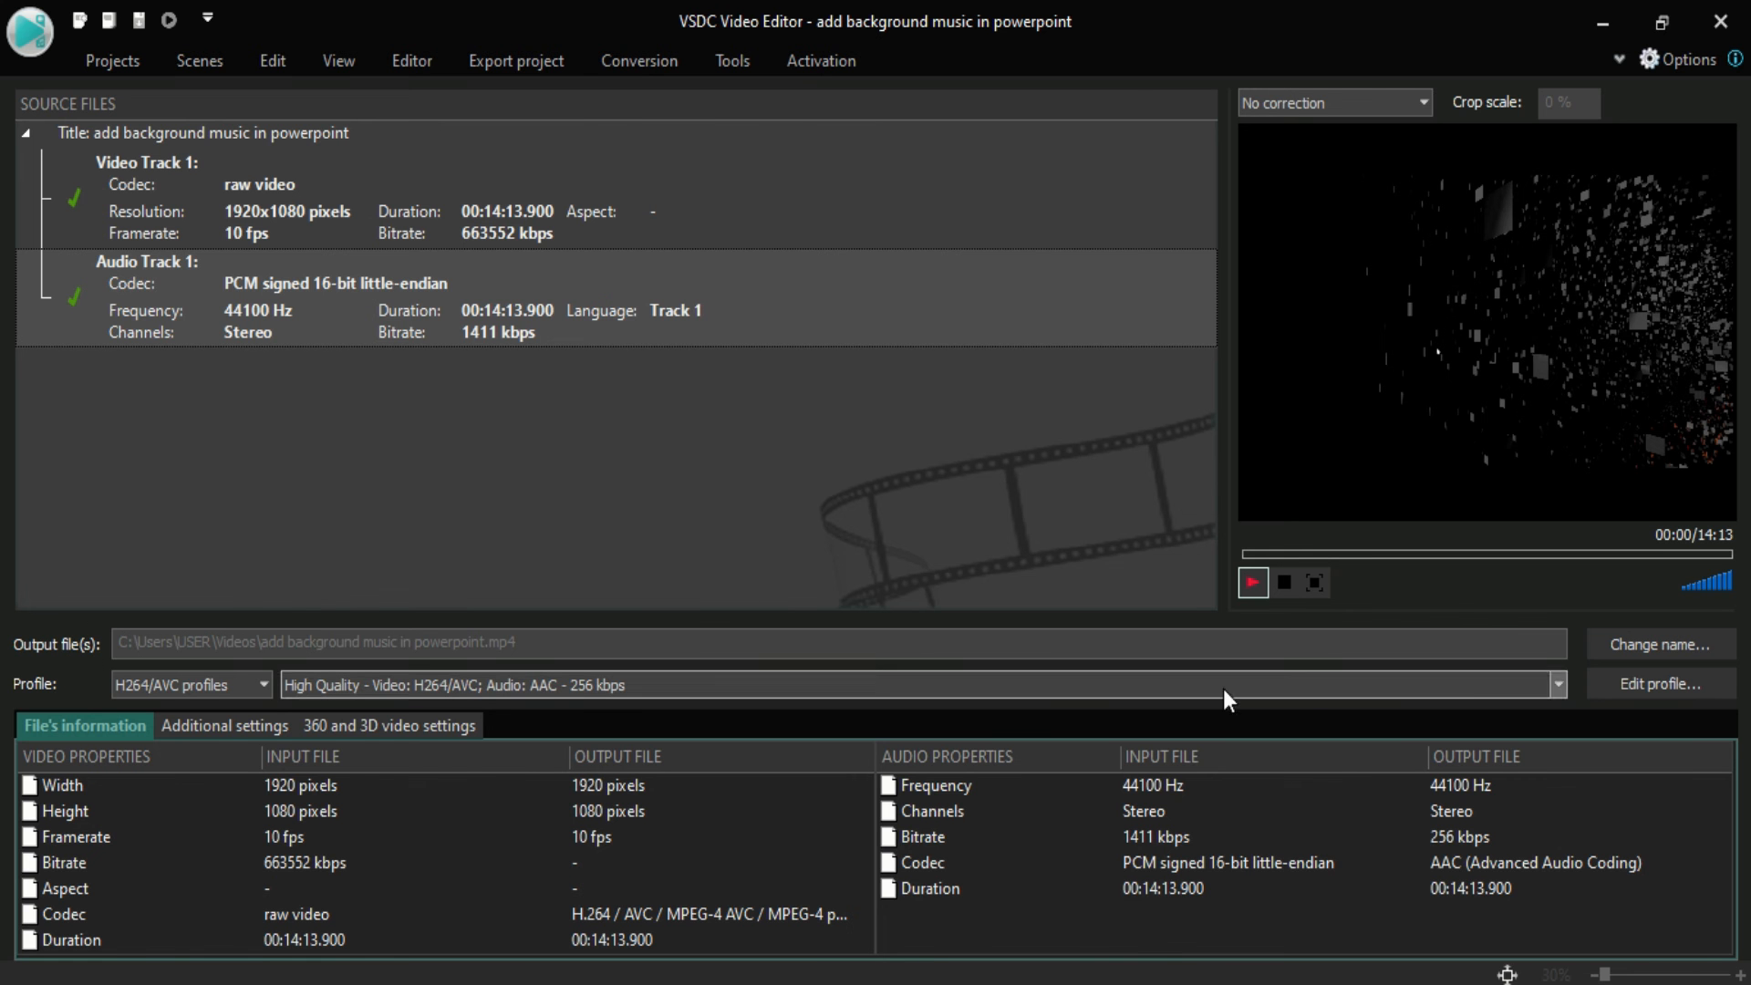
# Step: Set the output location to the "recording" folder, keeping the file name "add background music in powerpoint" as MP4
pyautogui.click(1619, 650)
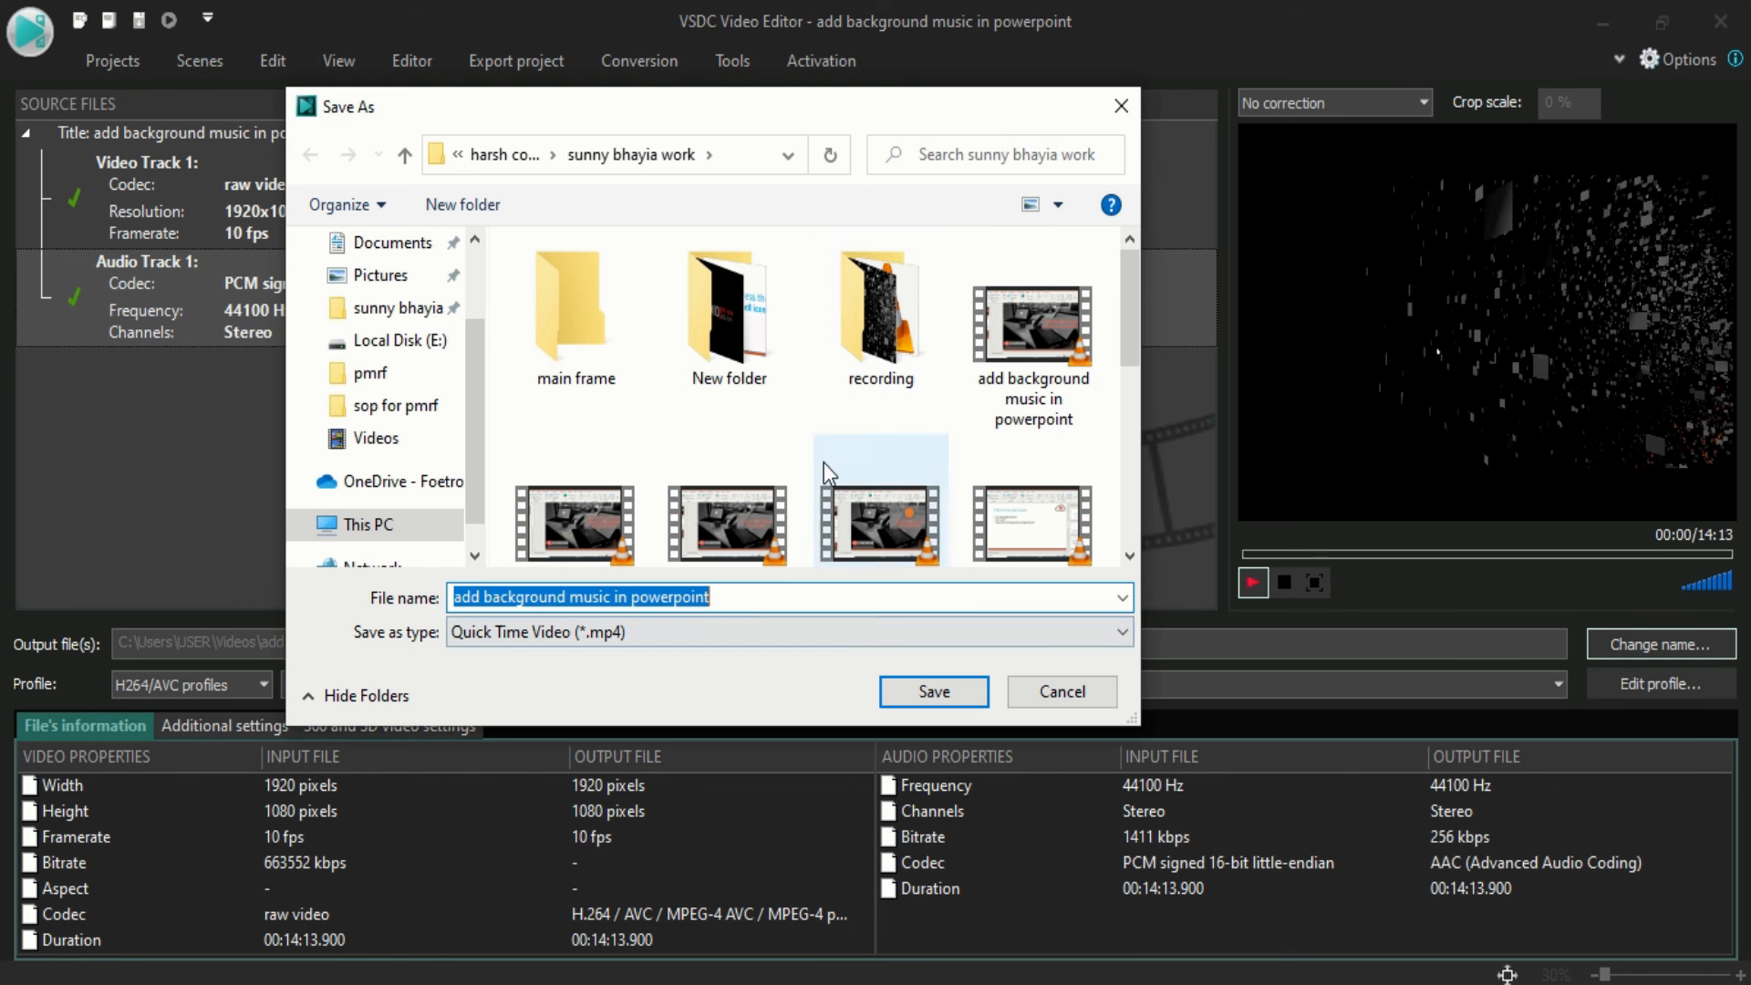
pyautogui.doubleClick(879, 366)
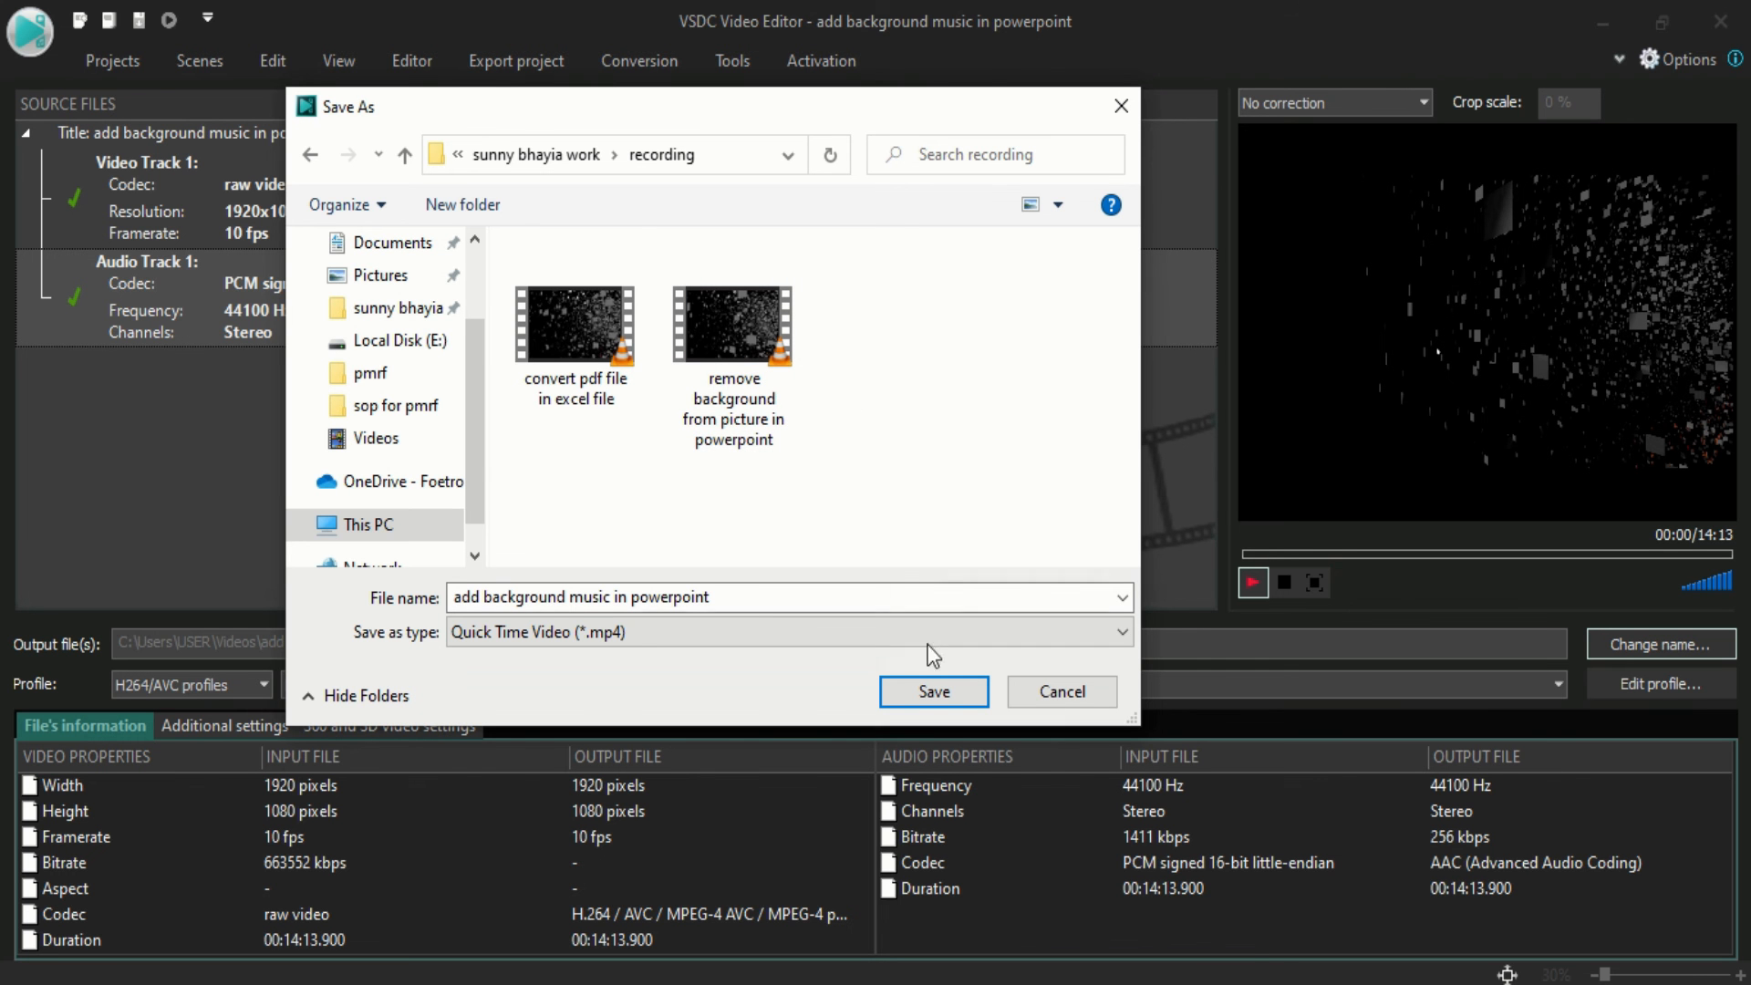
pyautogui.click(935, 691)
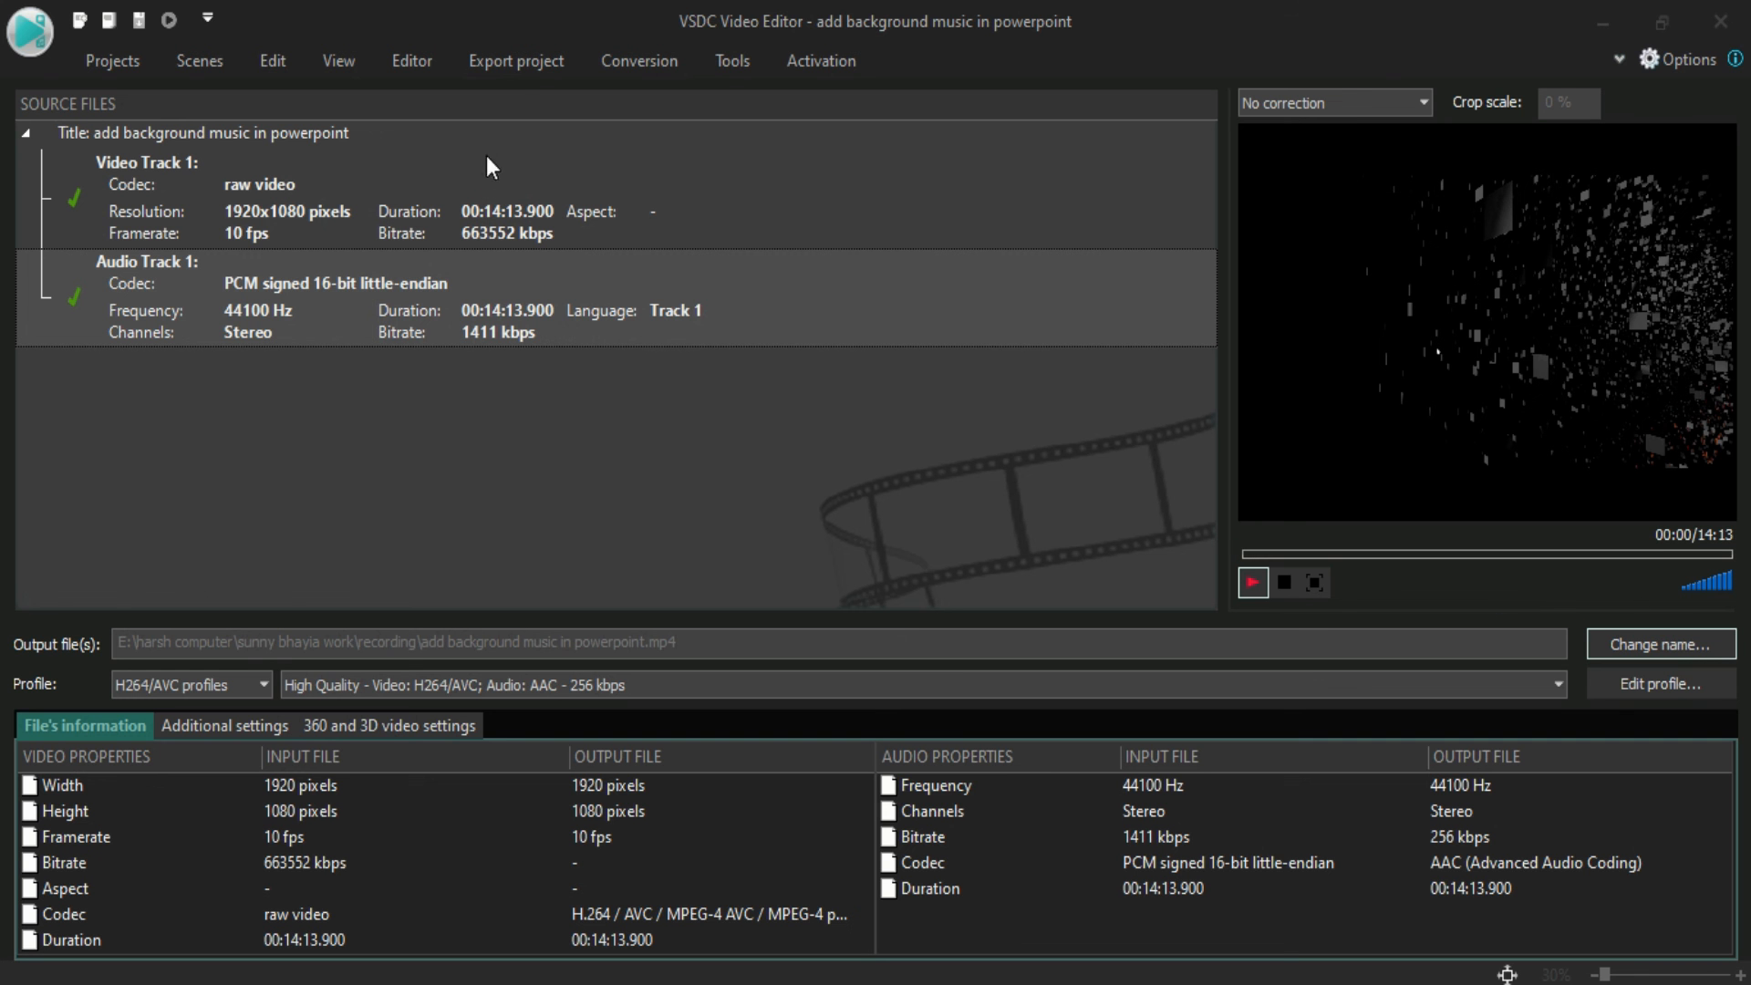
# Step: Start exporting the project and continue without the premium features
pyautogui.click(528, 61)
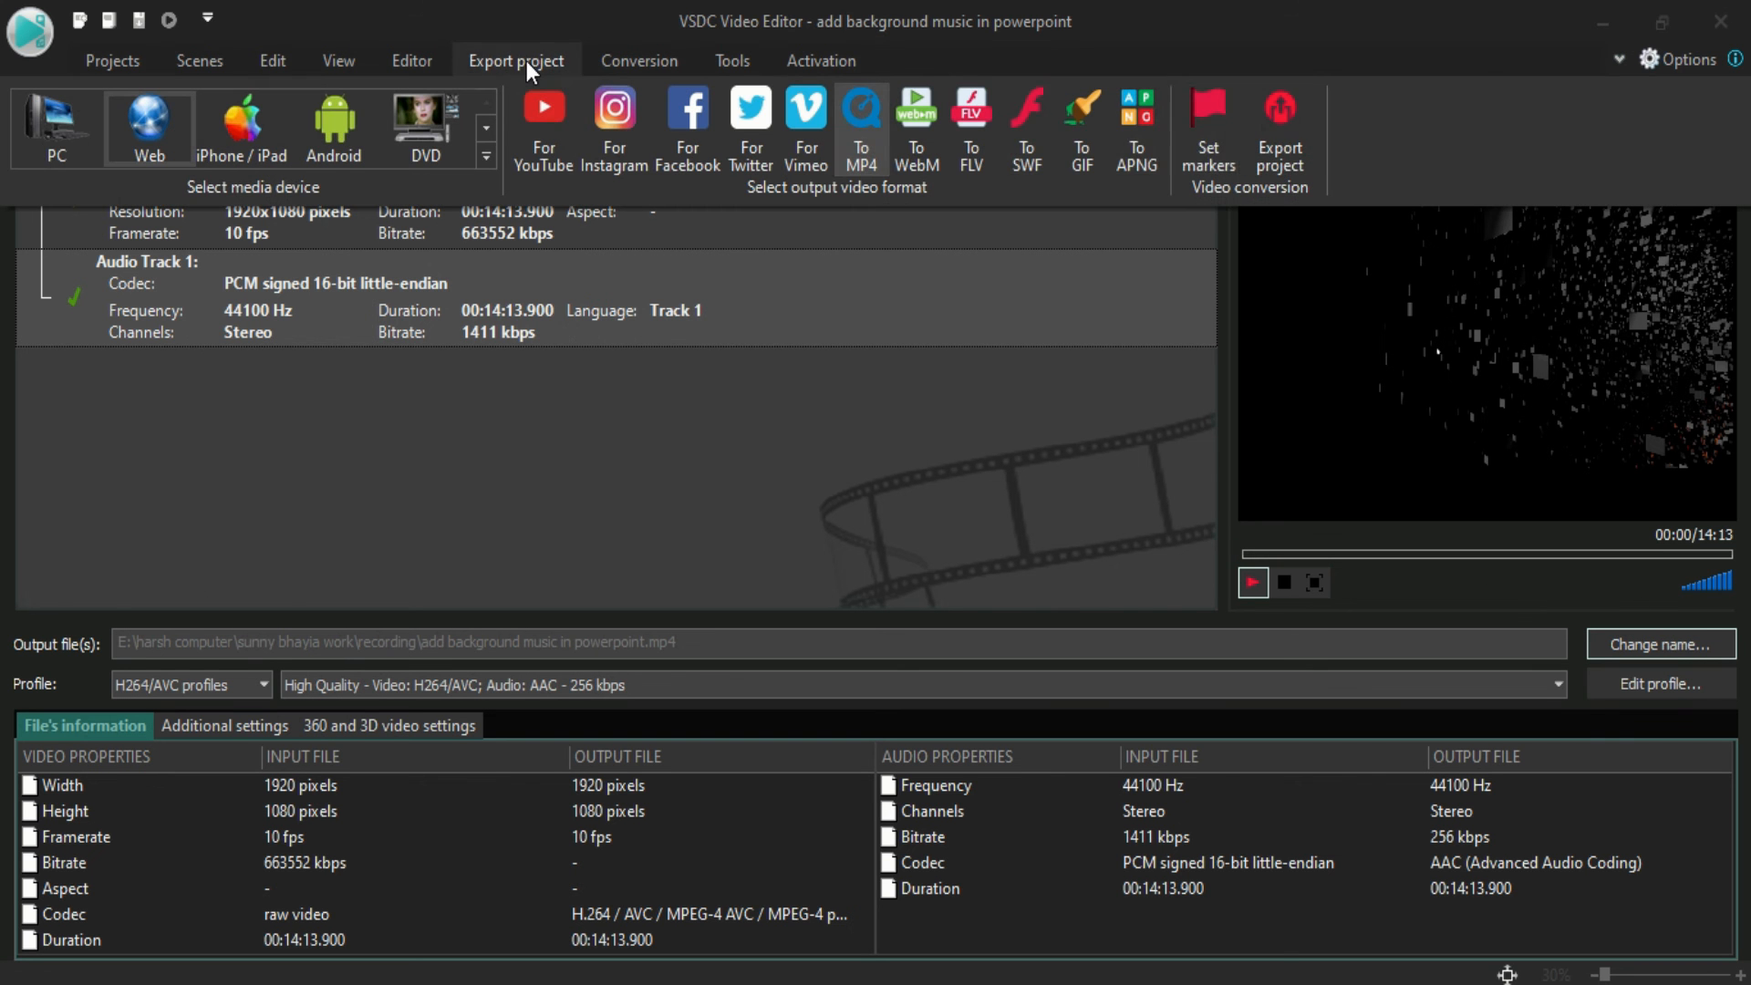
pyautogui.click(1290, 163)
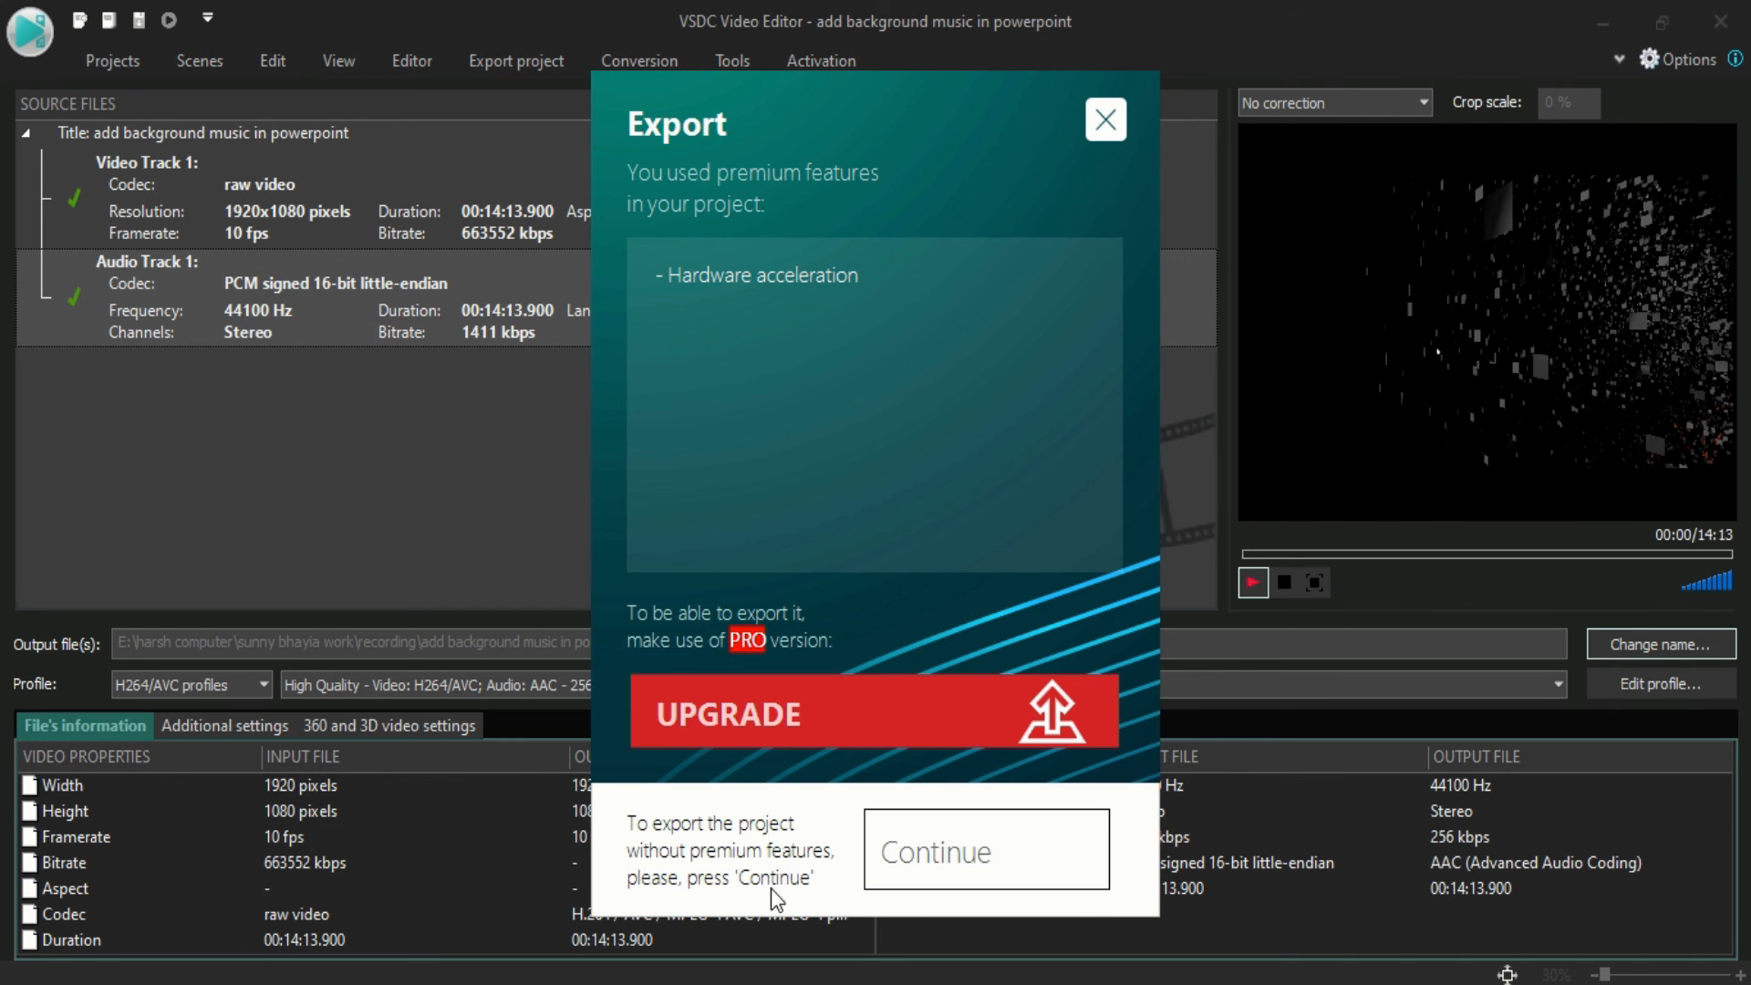
pyautogui.click(1071, 872)
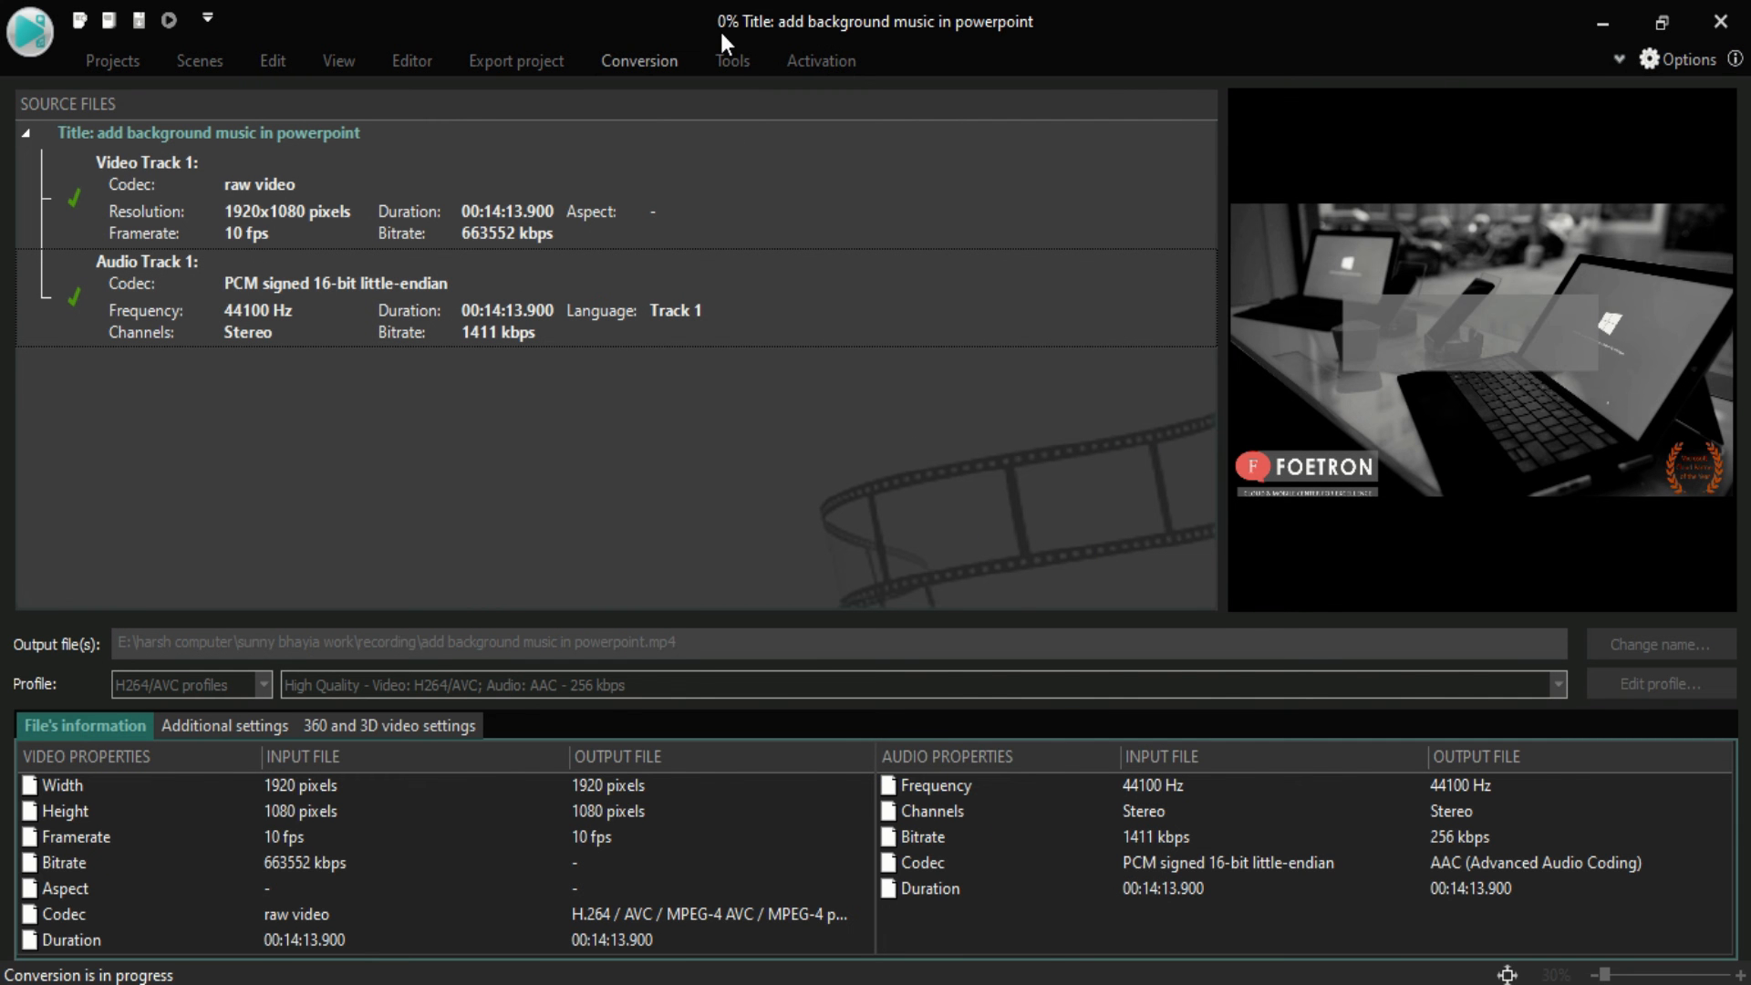
# Step: Monitor the conversion progress until it finishes and dismiss the completion message
pyautogui.click(665, 65)
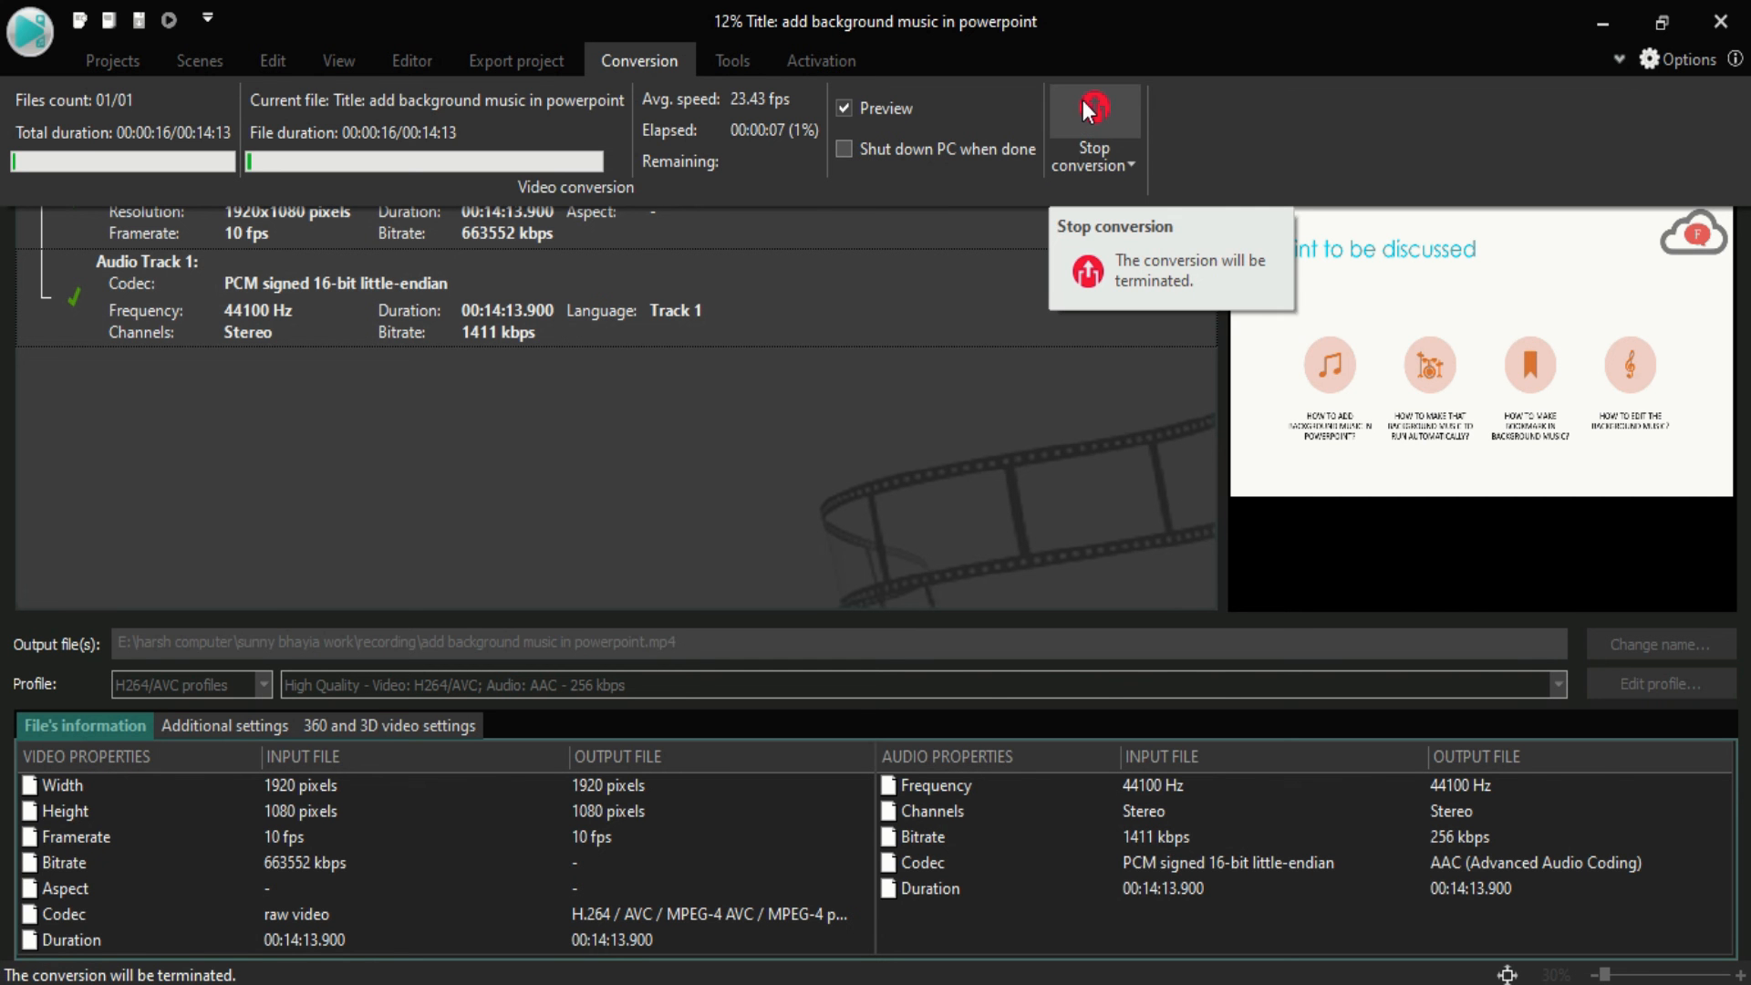
pyautogui.click(1075, 382)
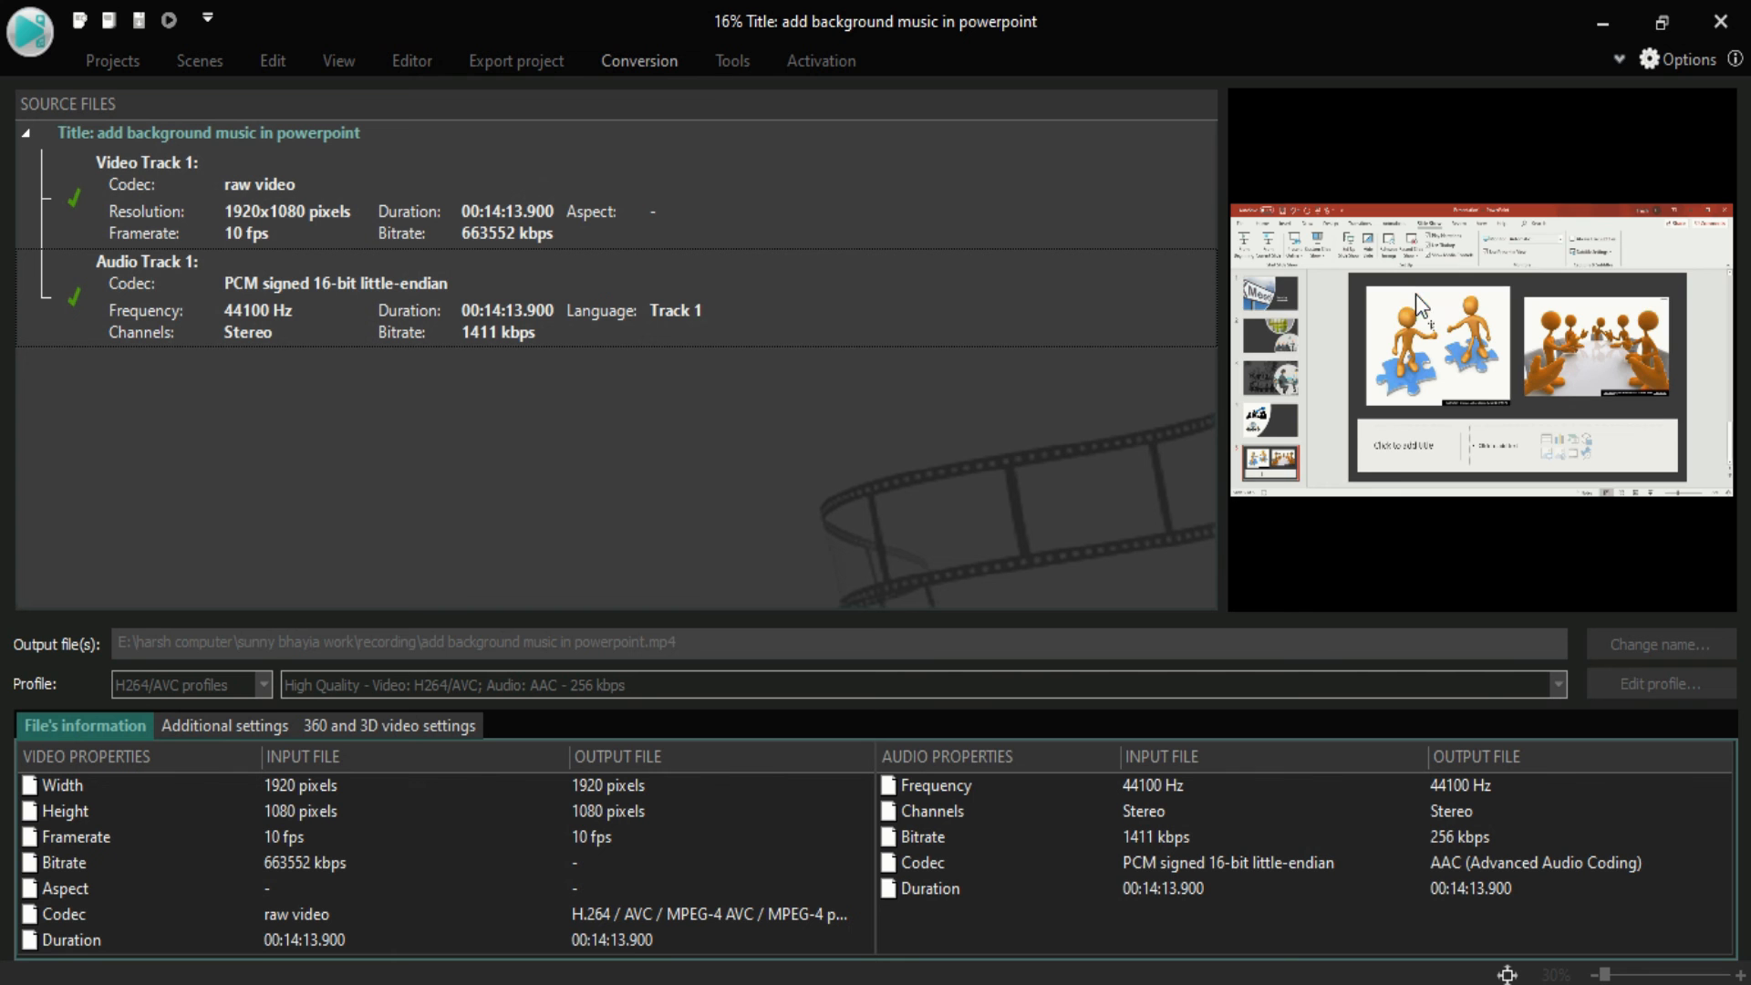
pyautogui.click(628, 73)
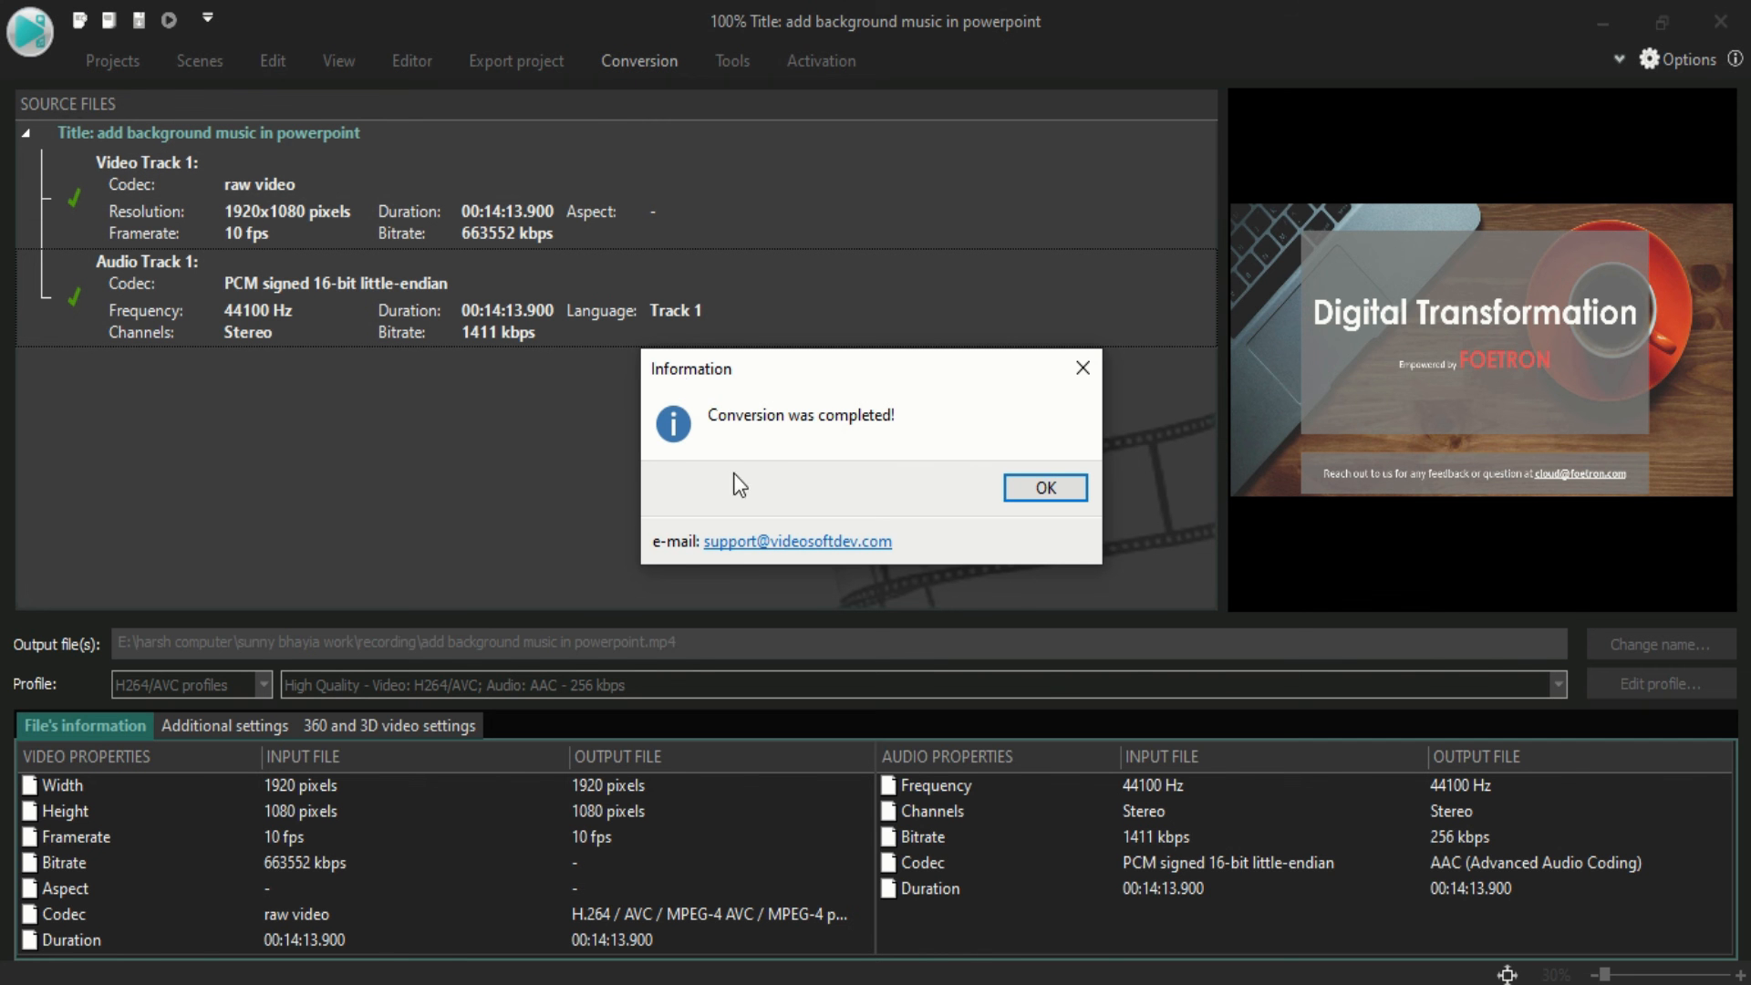
pyautogui.click(1015, 488)
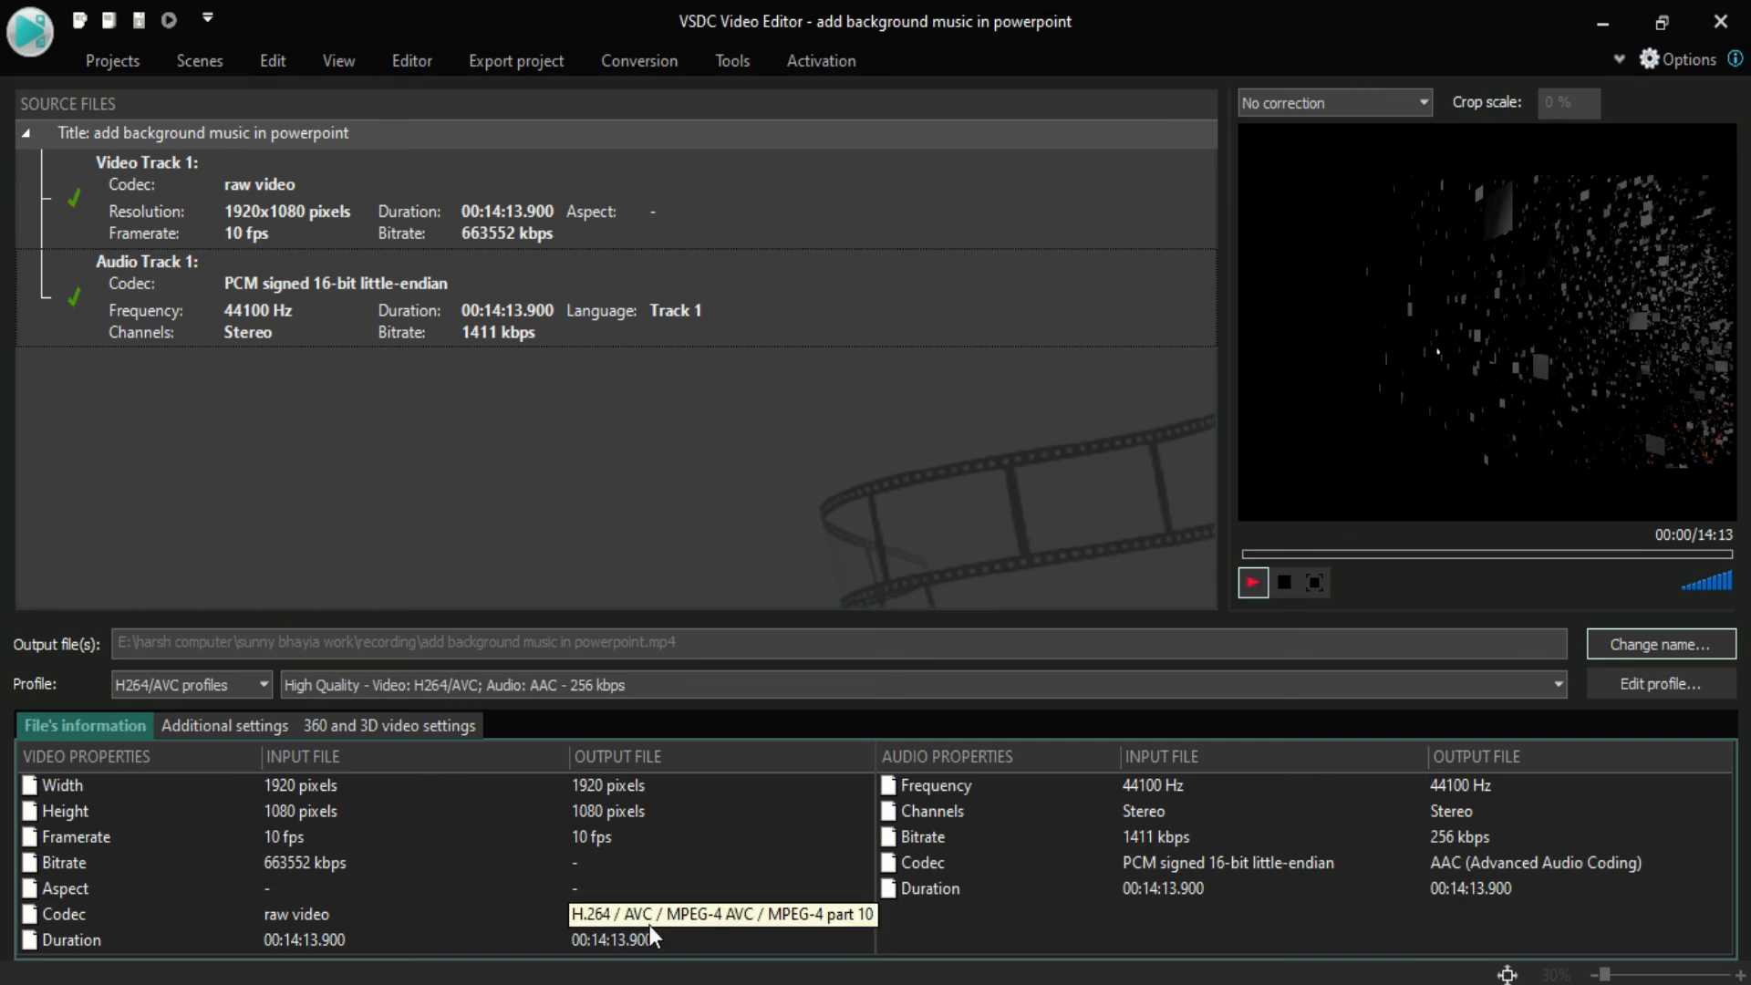
# Step: Switch to File Explorer and open the exported "add background music in powerpoint" video from the "recording" folder
pyautogui.click(642, 984)
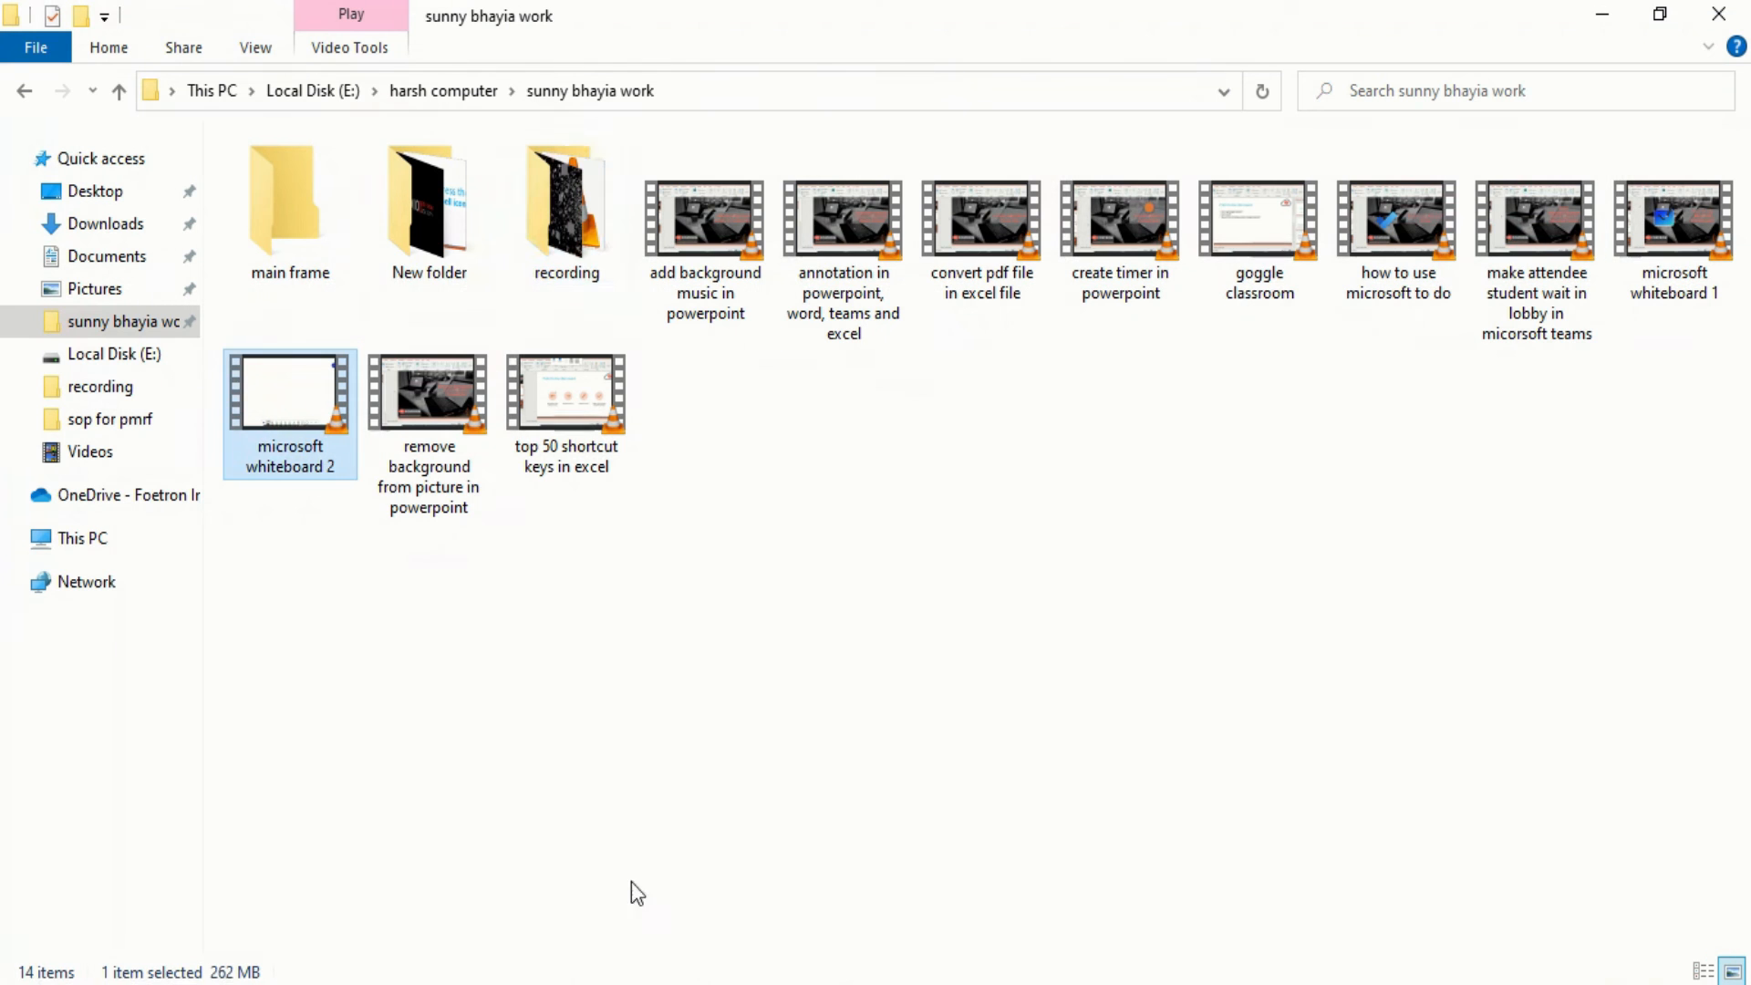
pyautogui.doubleClick(587, 228)
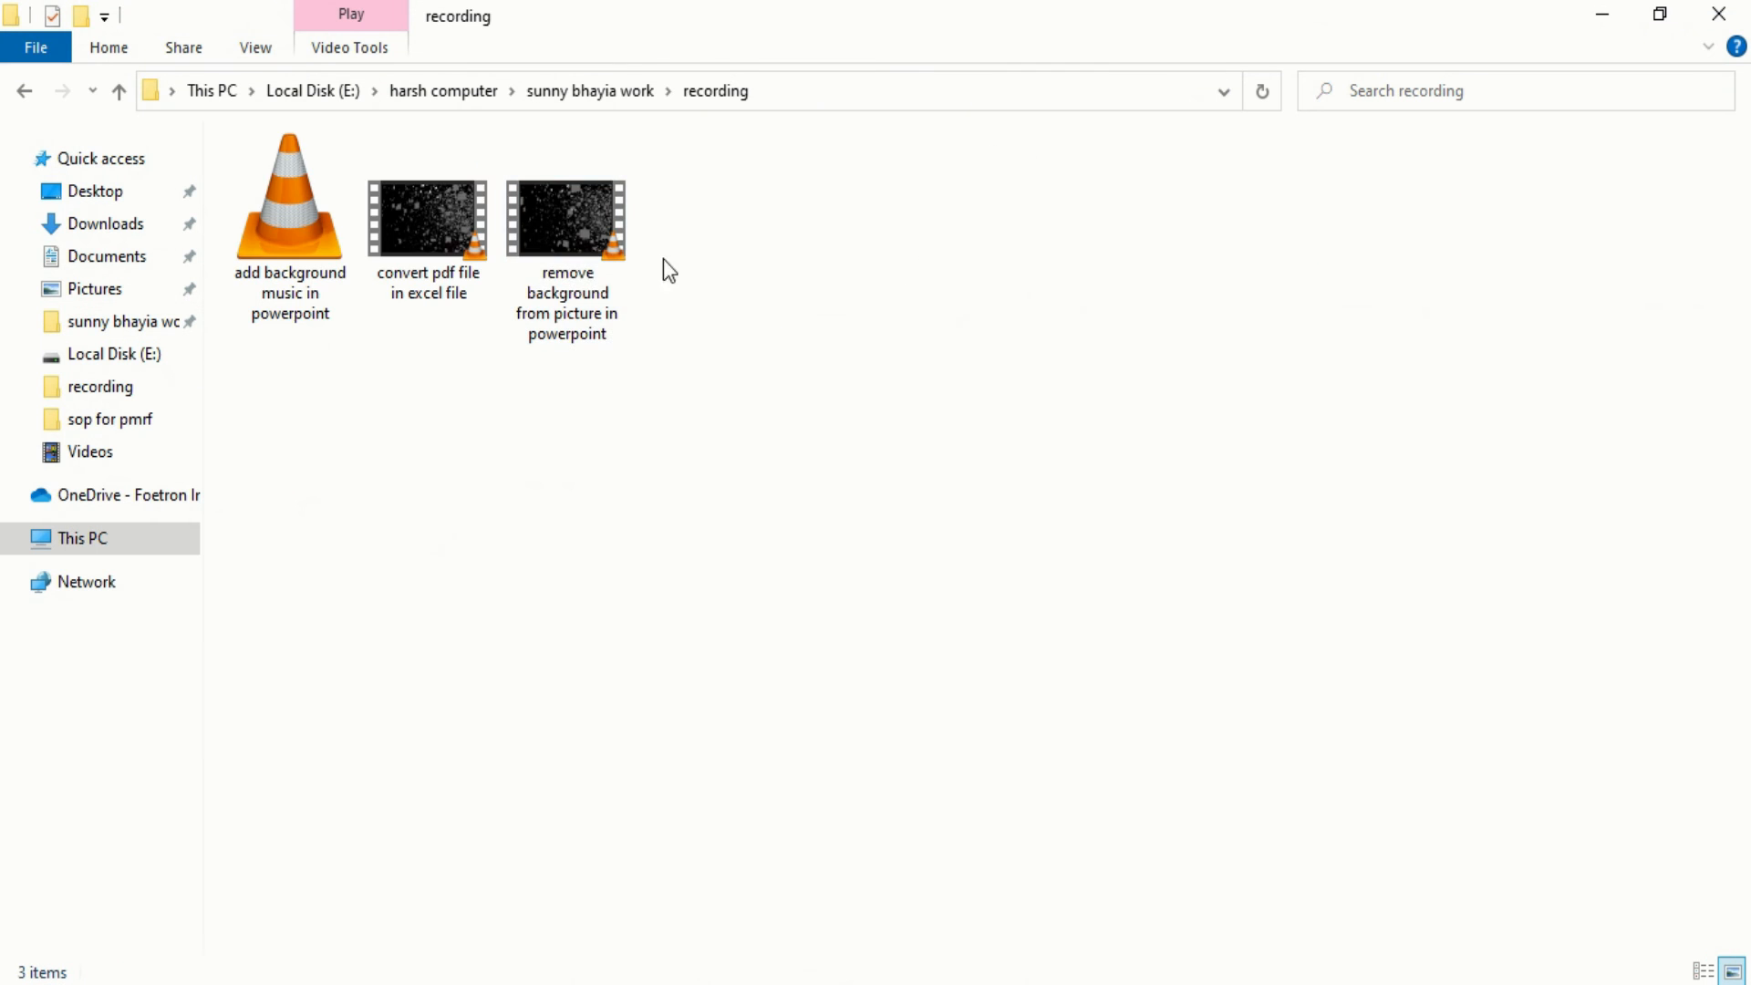
pyautogui.doubleClick(319, 265)
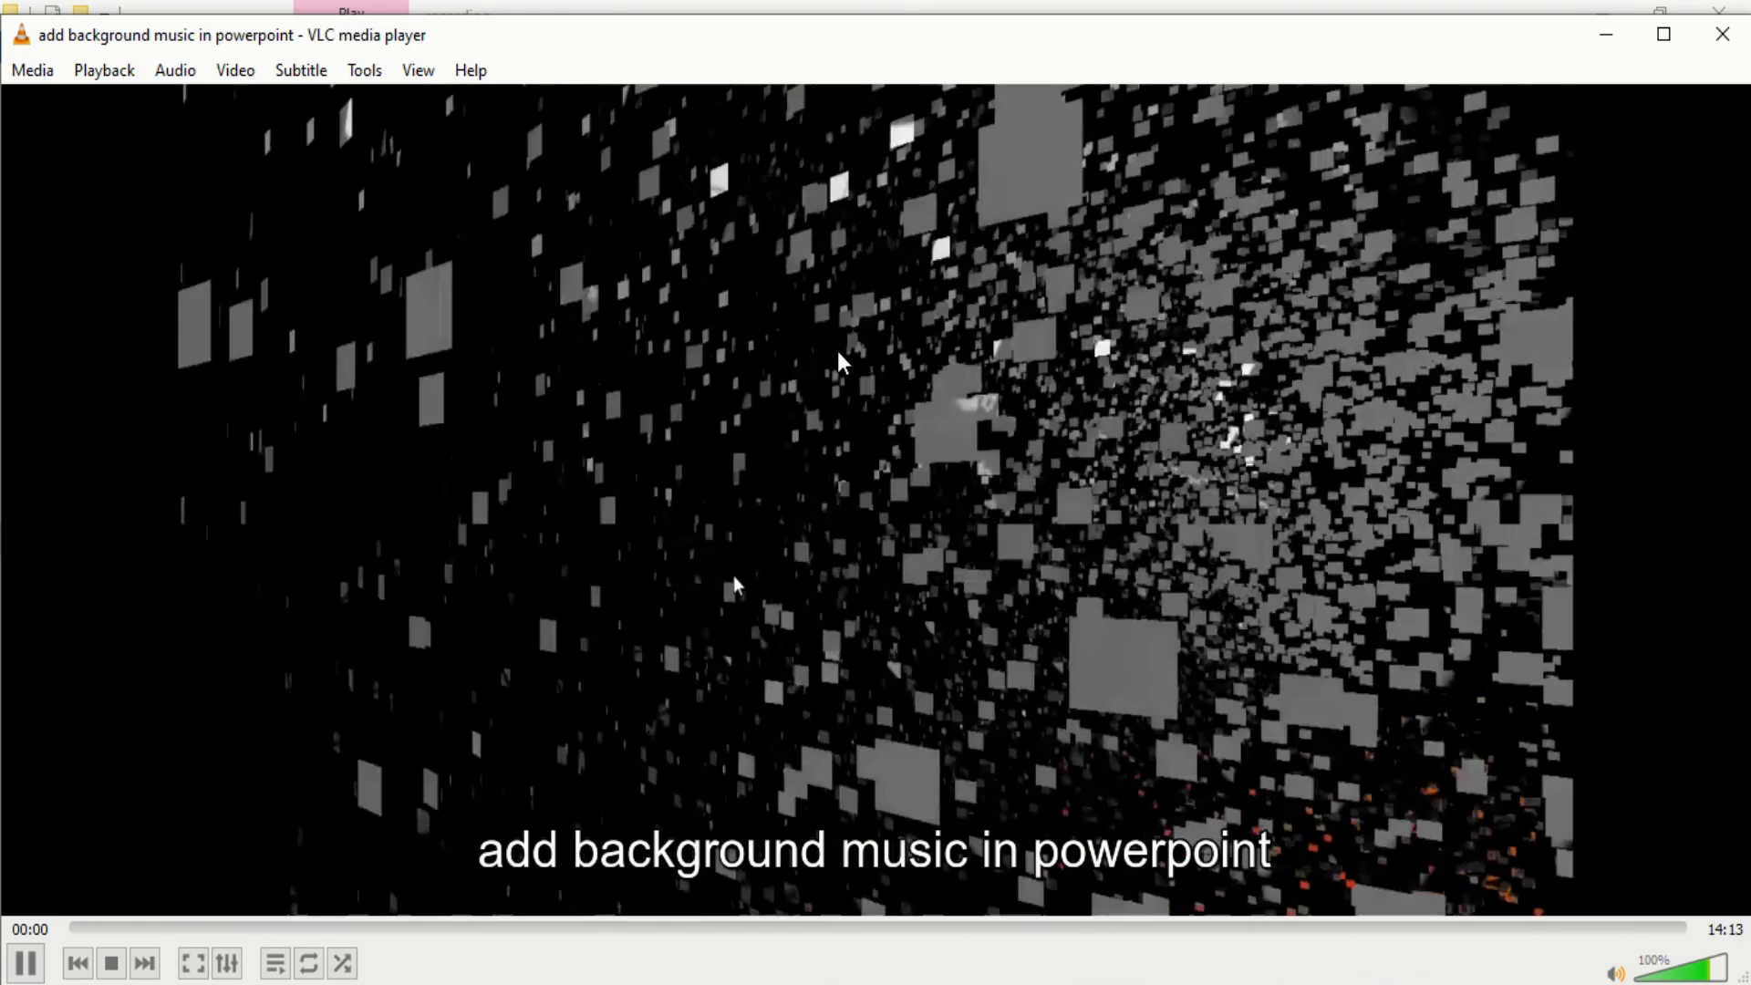
# Step: Watch the exported video in full screen, skip ahead to about 03:07, and close VLC media player
pyautogui.doubleClick(840, 359)
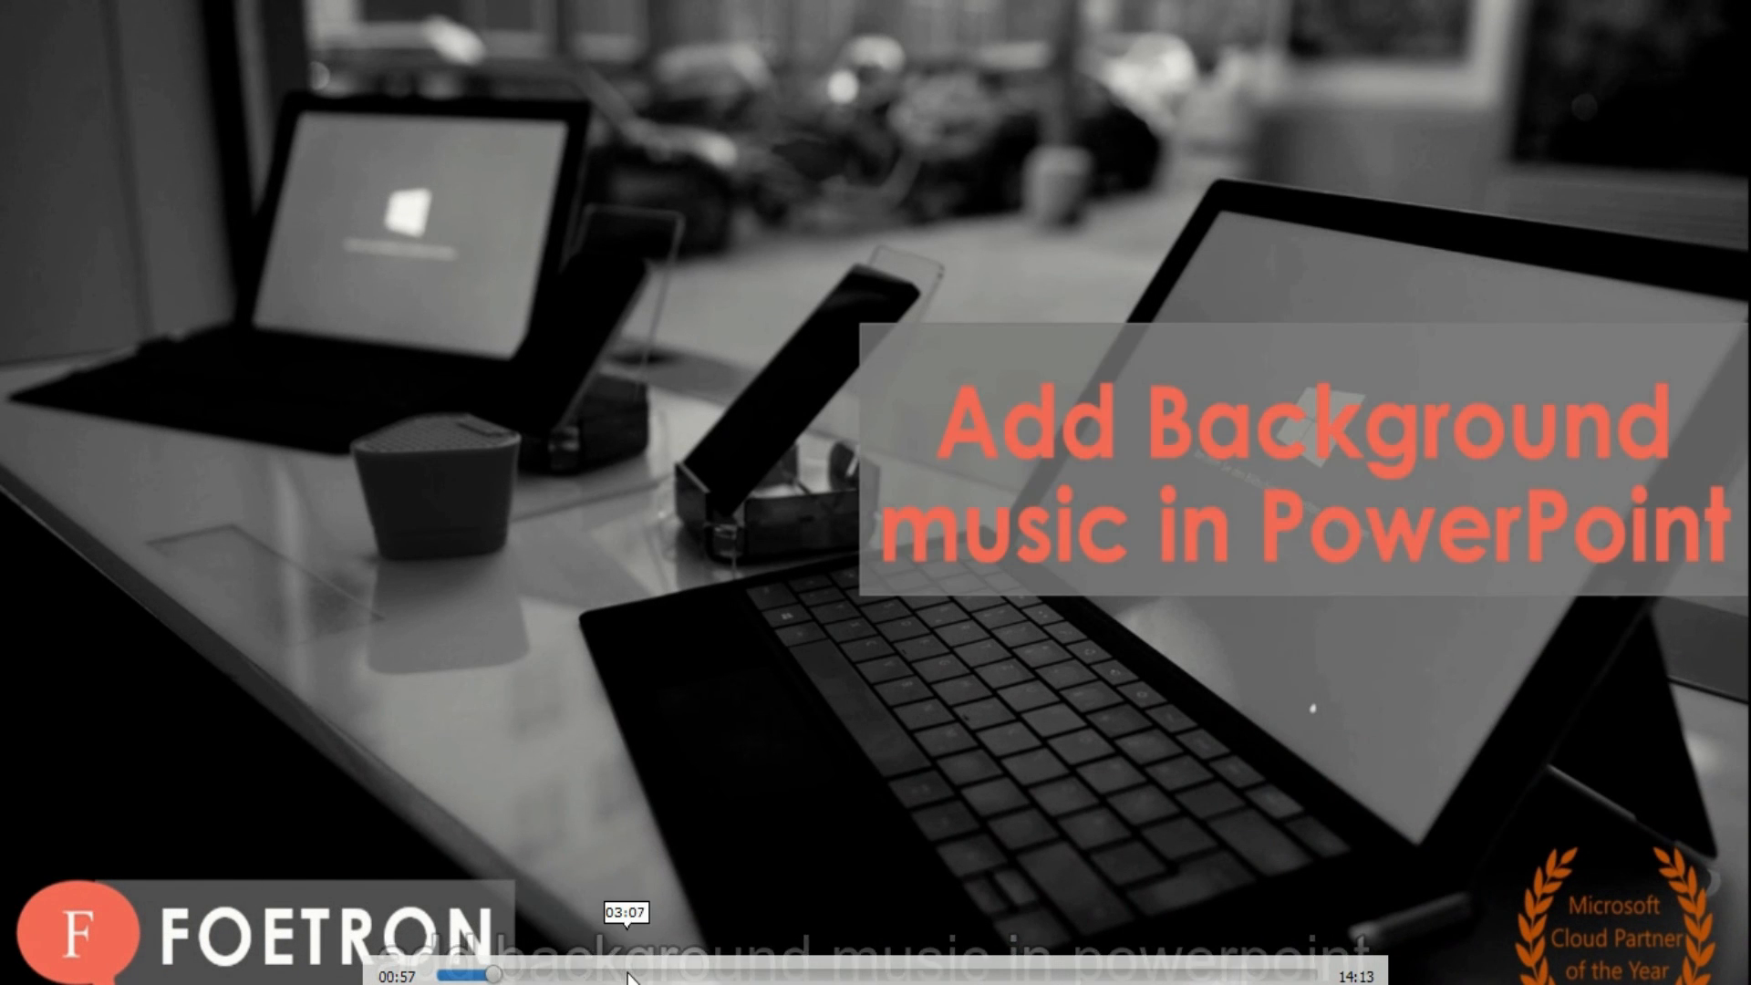
pyautogui.click(628, 975)
pyautogui.doubleClick(892, 578)
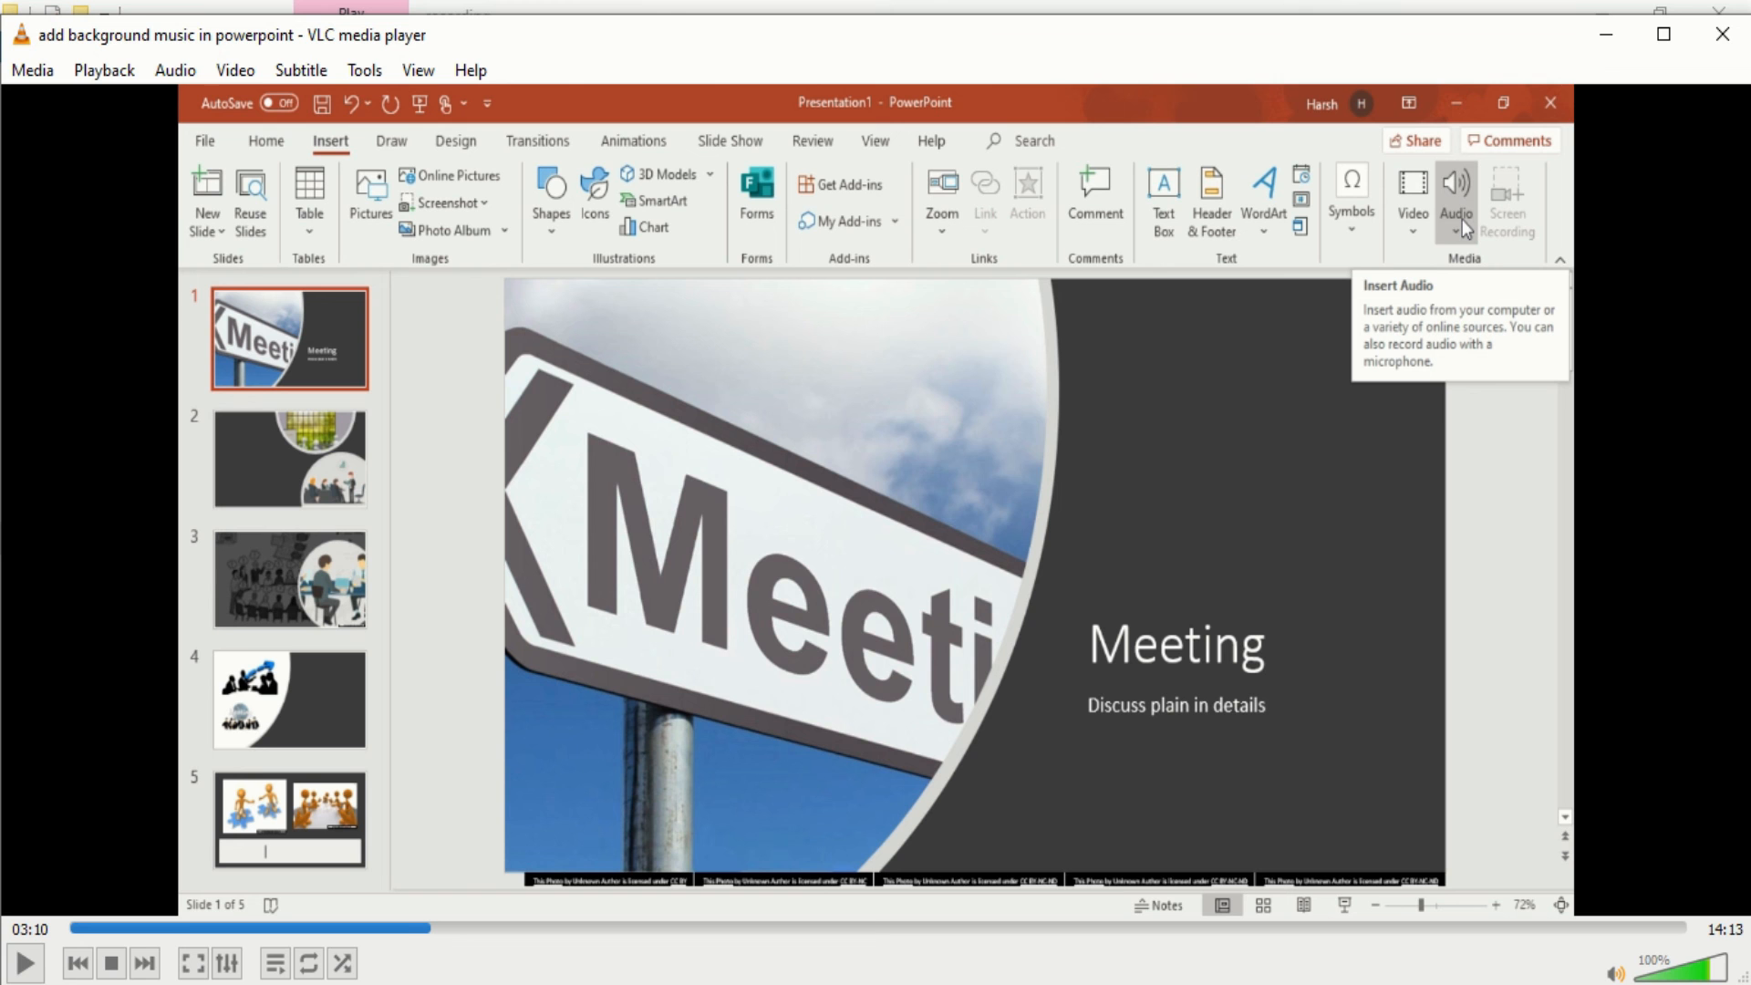
pyautogui.click(1723, 33)
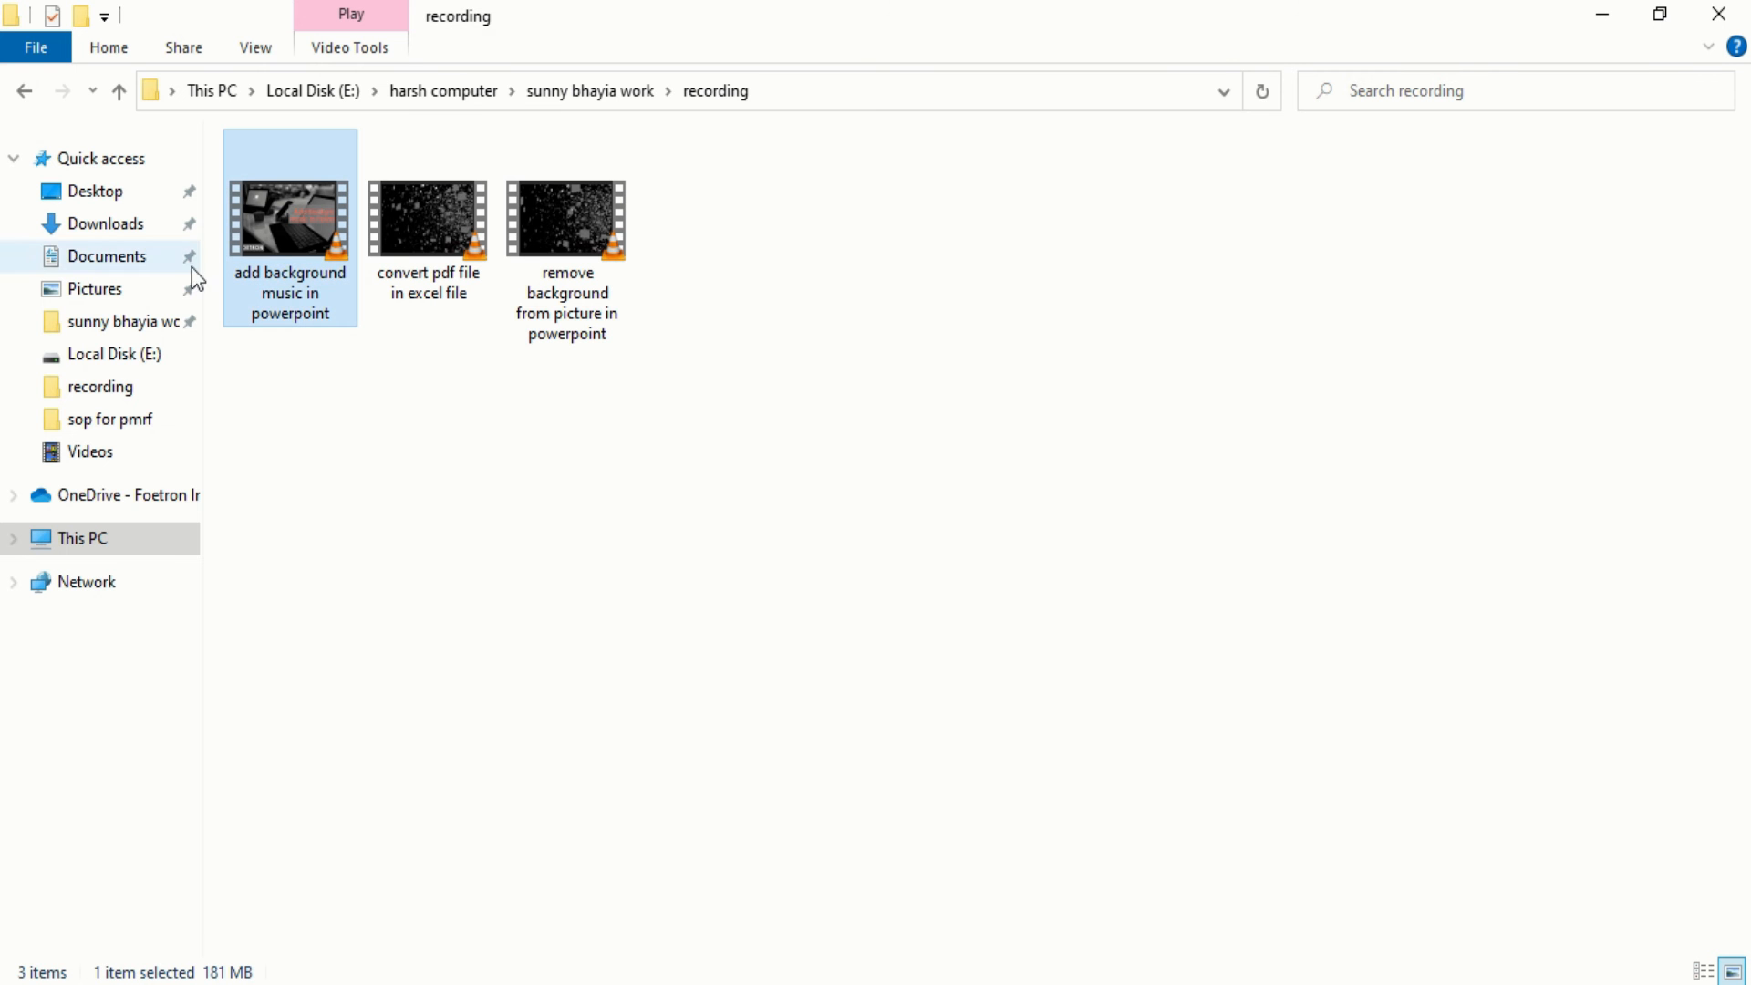
# Step: Check the type, location and size of the exported video file in its properties
pyautogui.rightClick(278, 234)
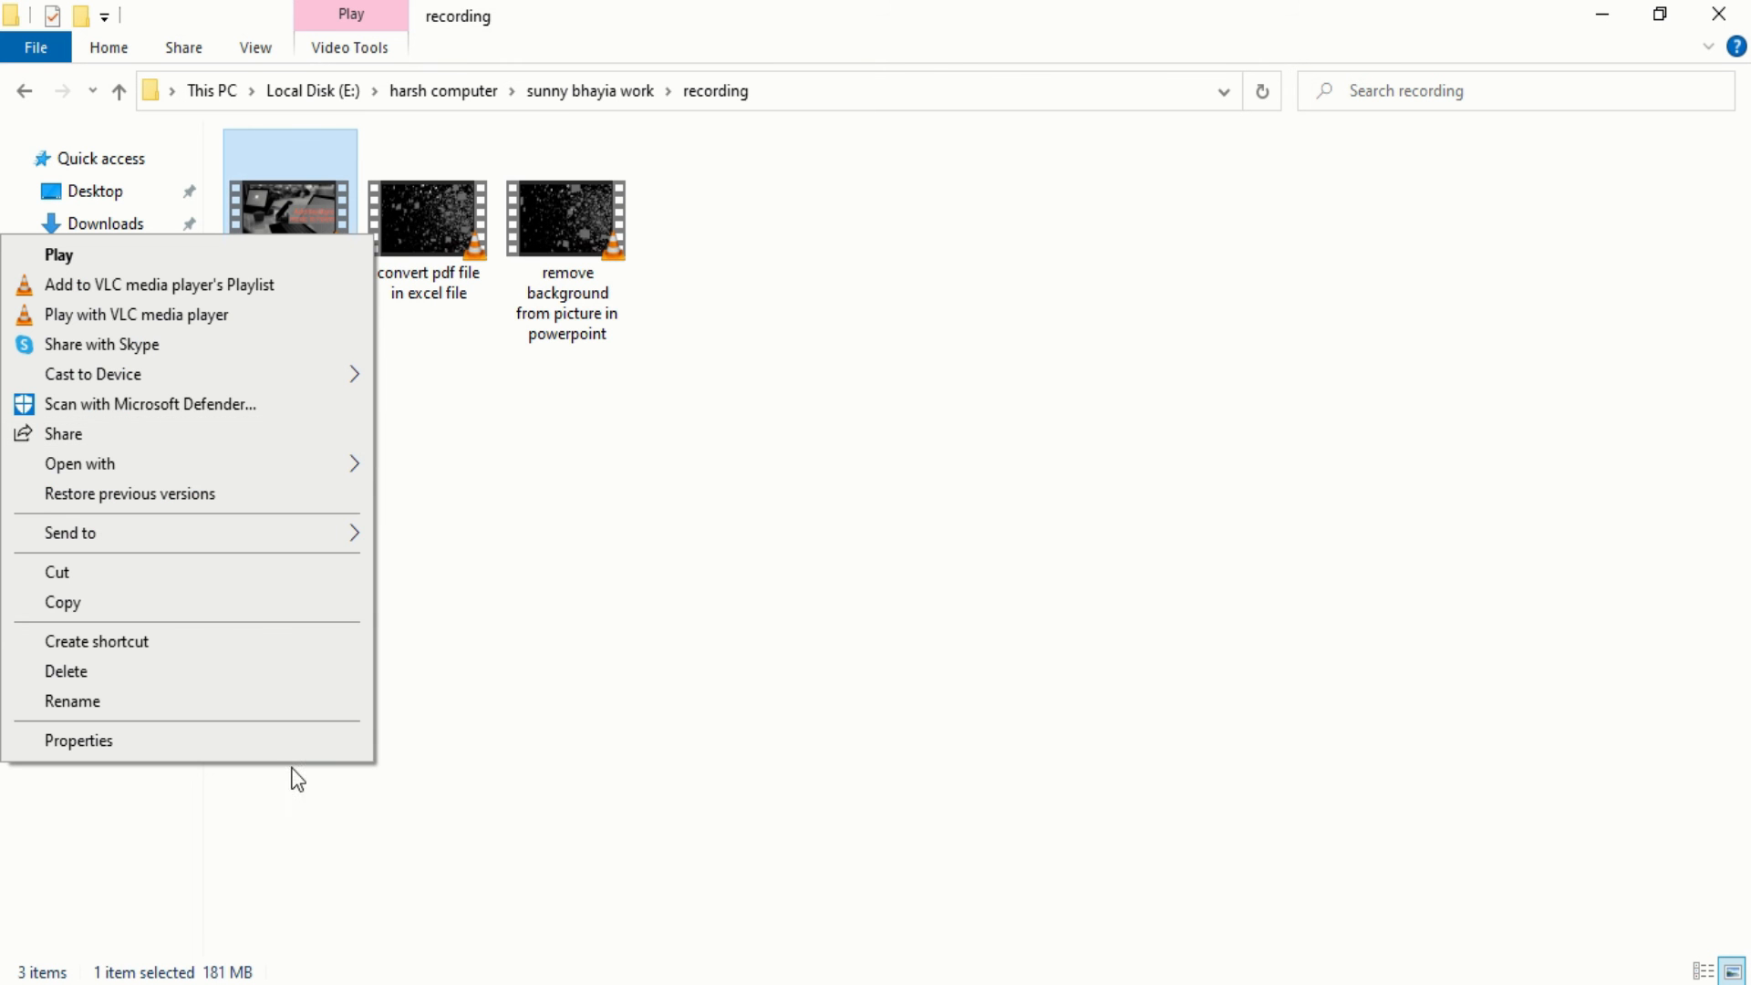
pyautogui.click(294, 743)
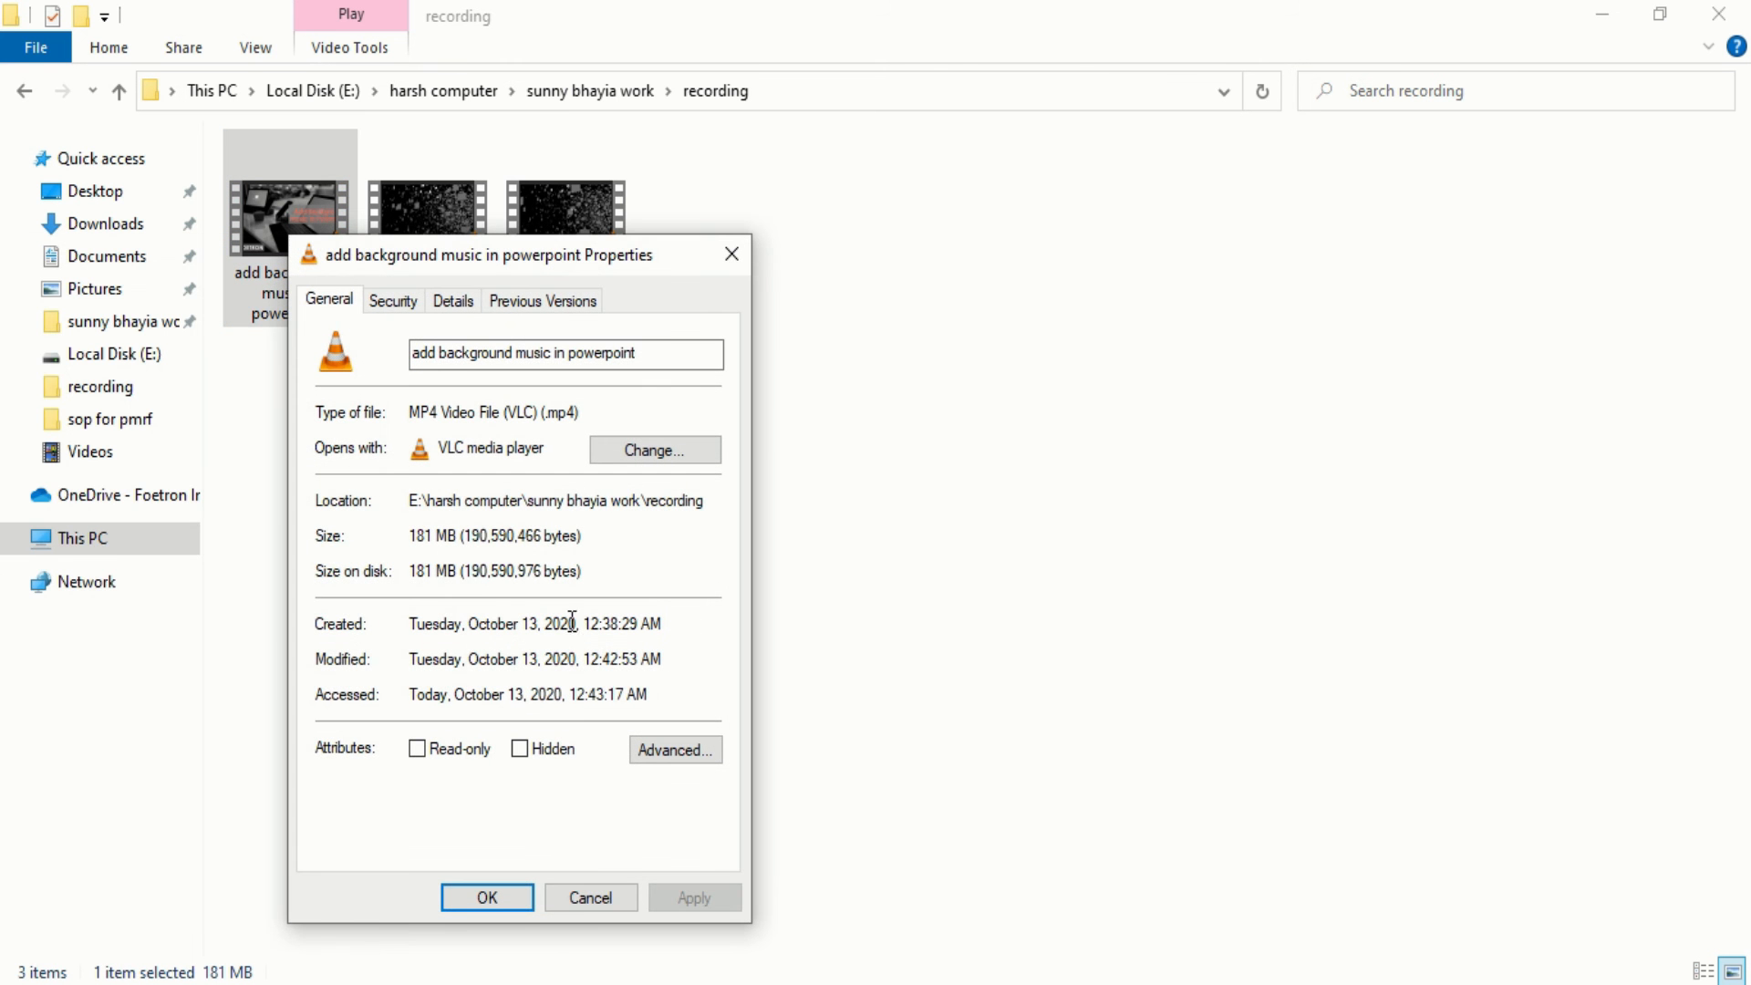
pyautogui.click(727, 257)
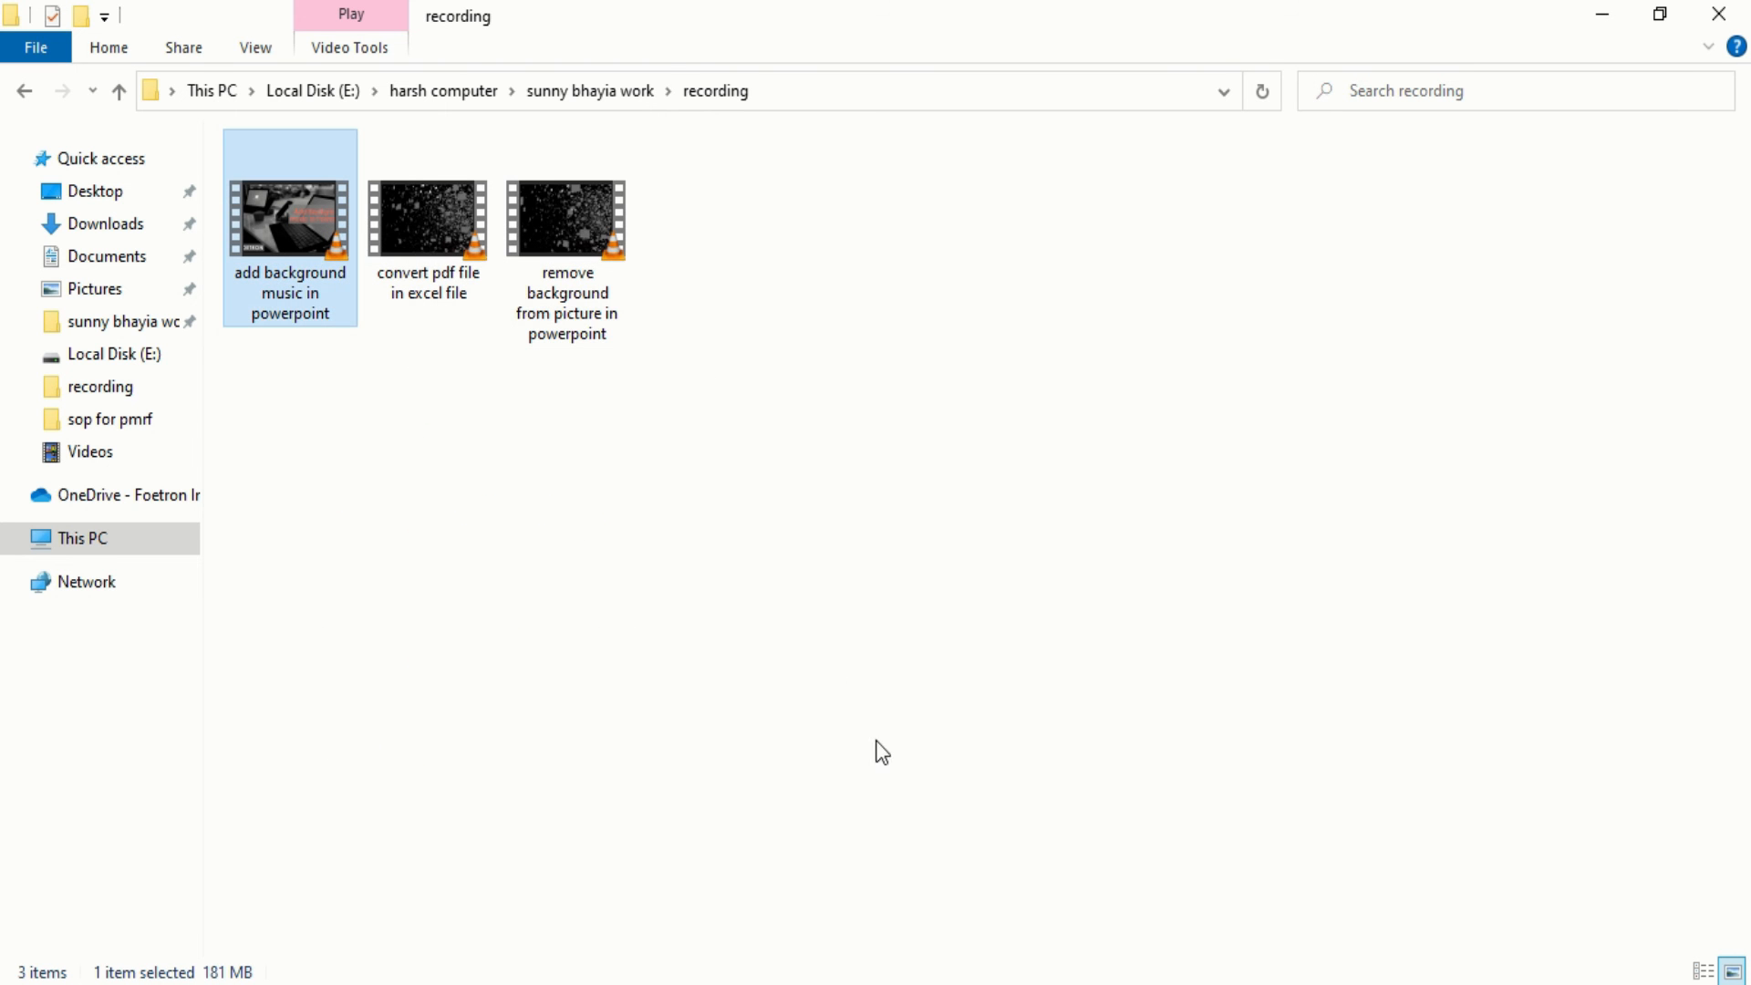